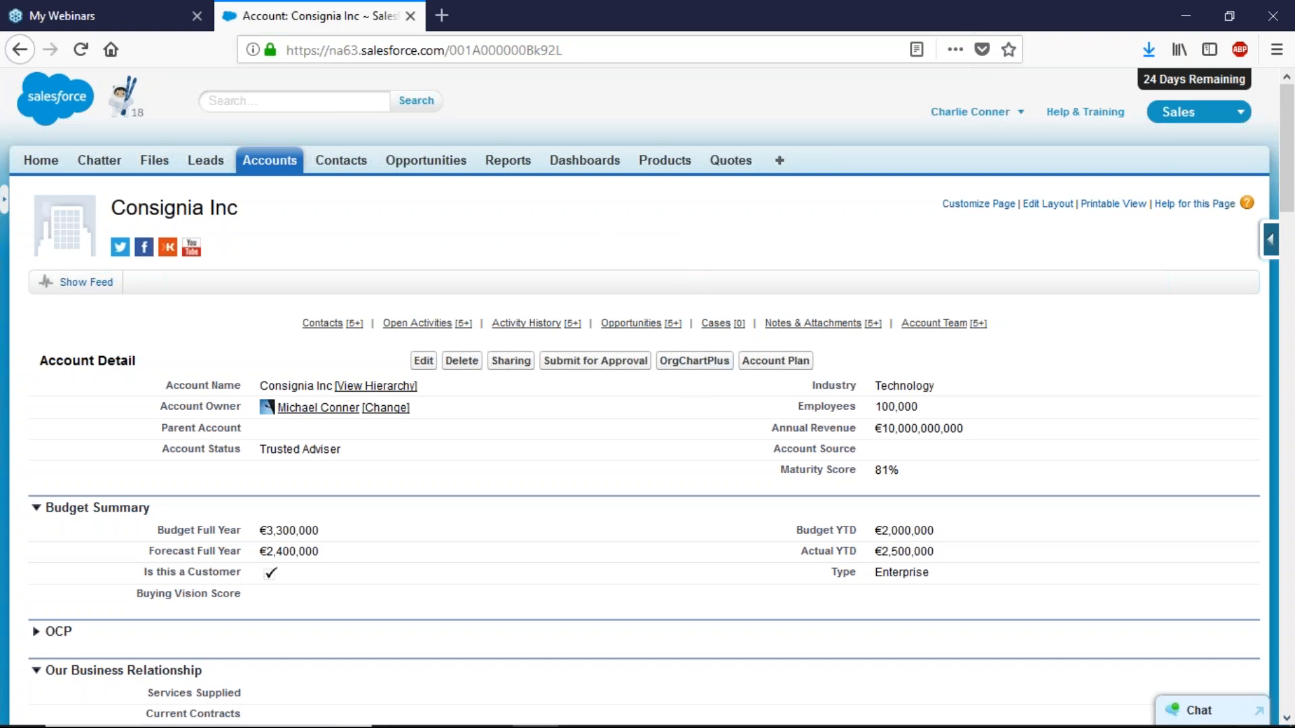
- Launch OrgChartPlus for the Consignia Inc account and view the chart type and import options for a new chart
left_click(686, 368)
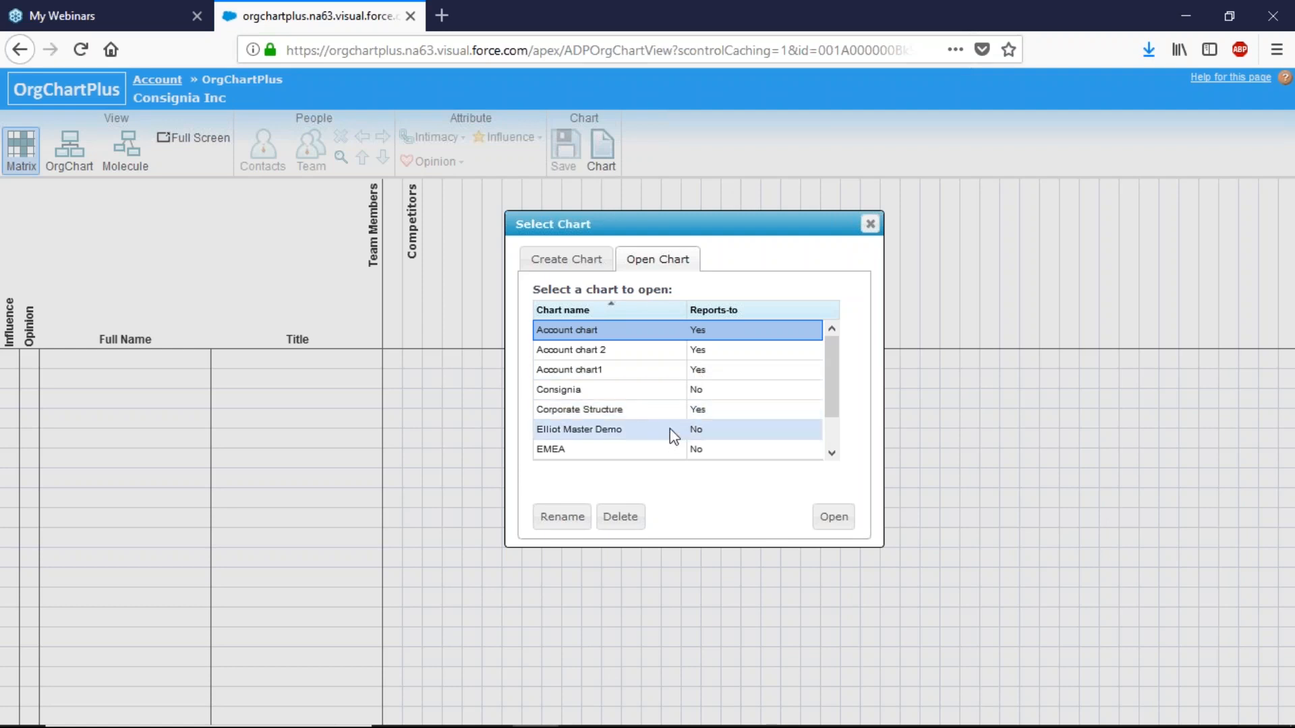
left_click(568, 260)
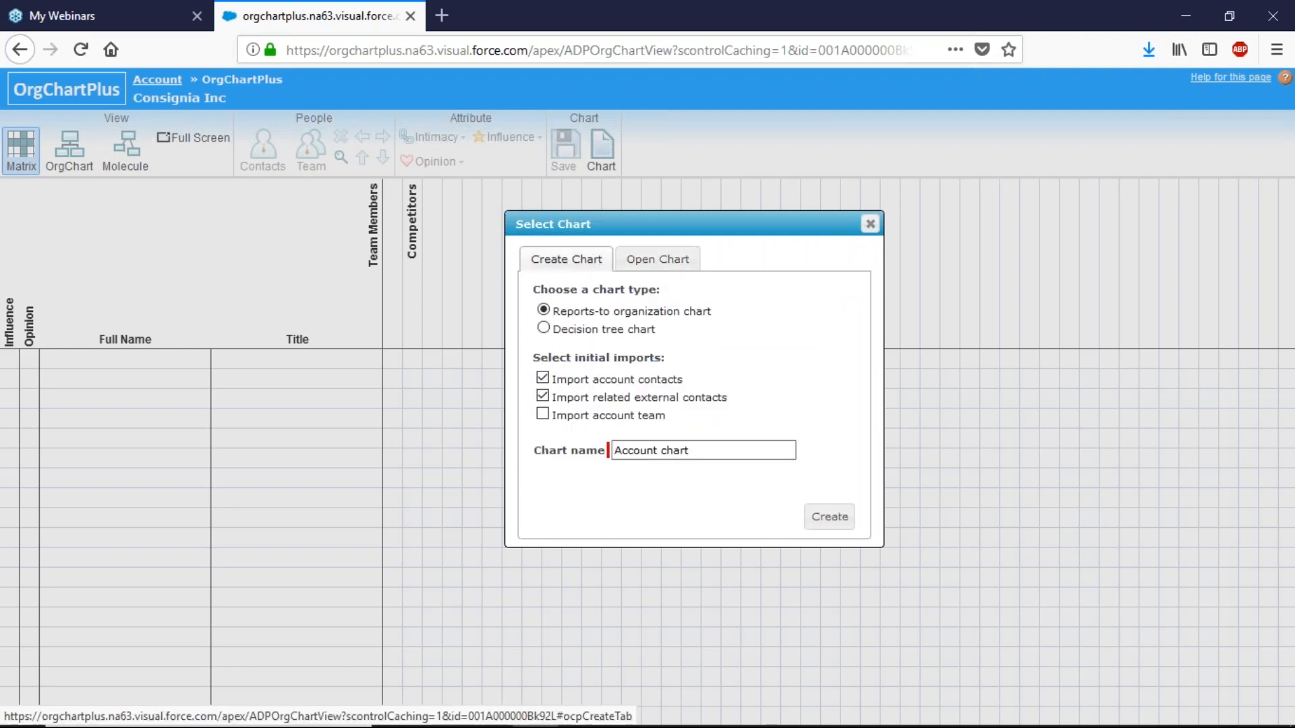
mouse_move(652, 318)
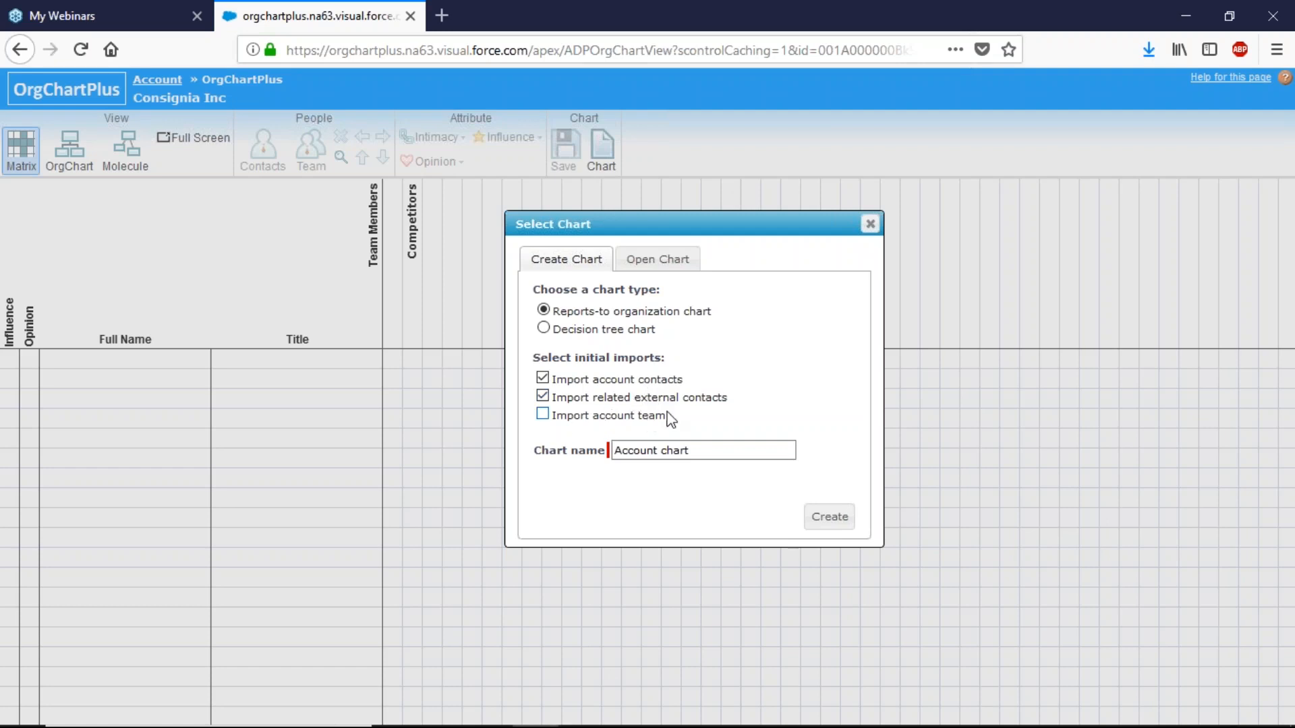
- Open the existing Global decision tree chart from the saved charts
middle_click(657, 260)
left_click(658, 260)
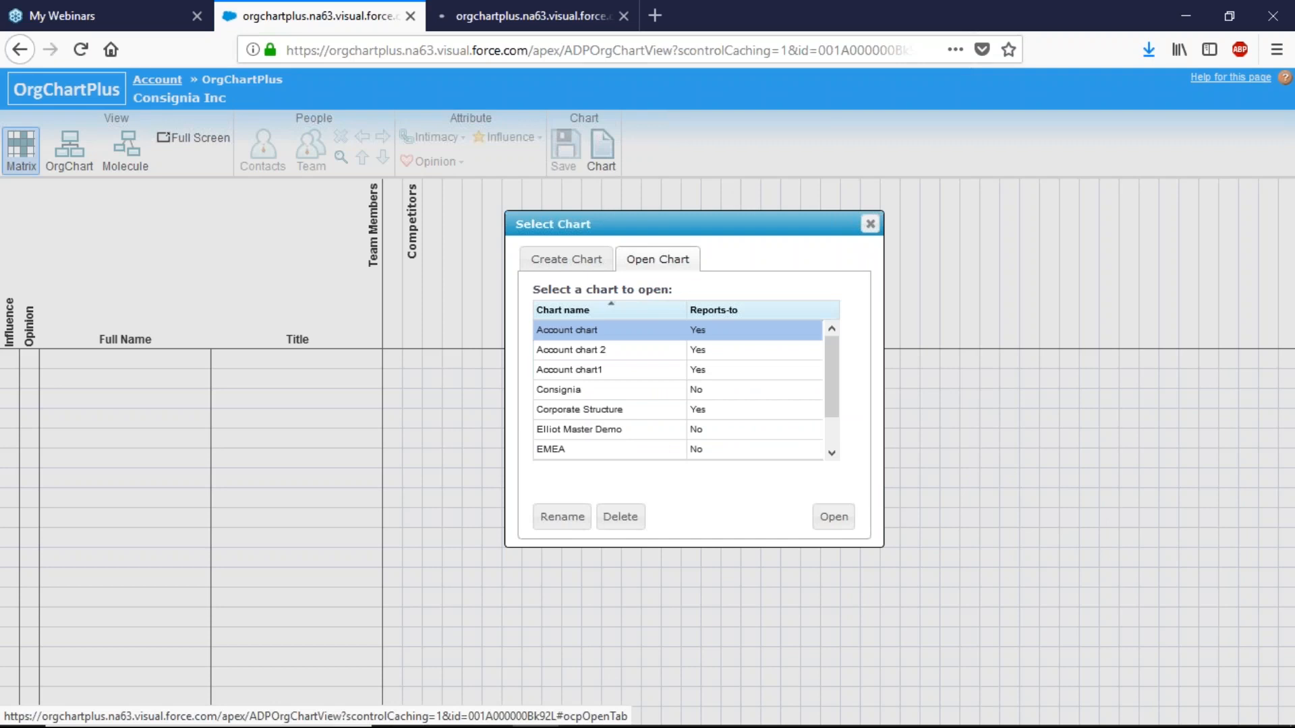
scroll(834, 398, "down", 2)
left_click(658, 432)
left_click(834, 519)
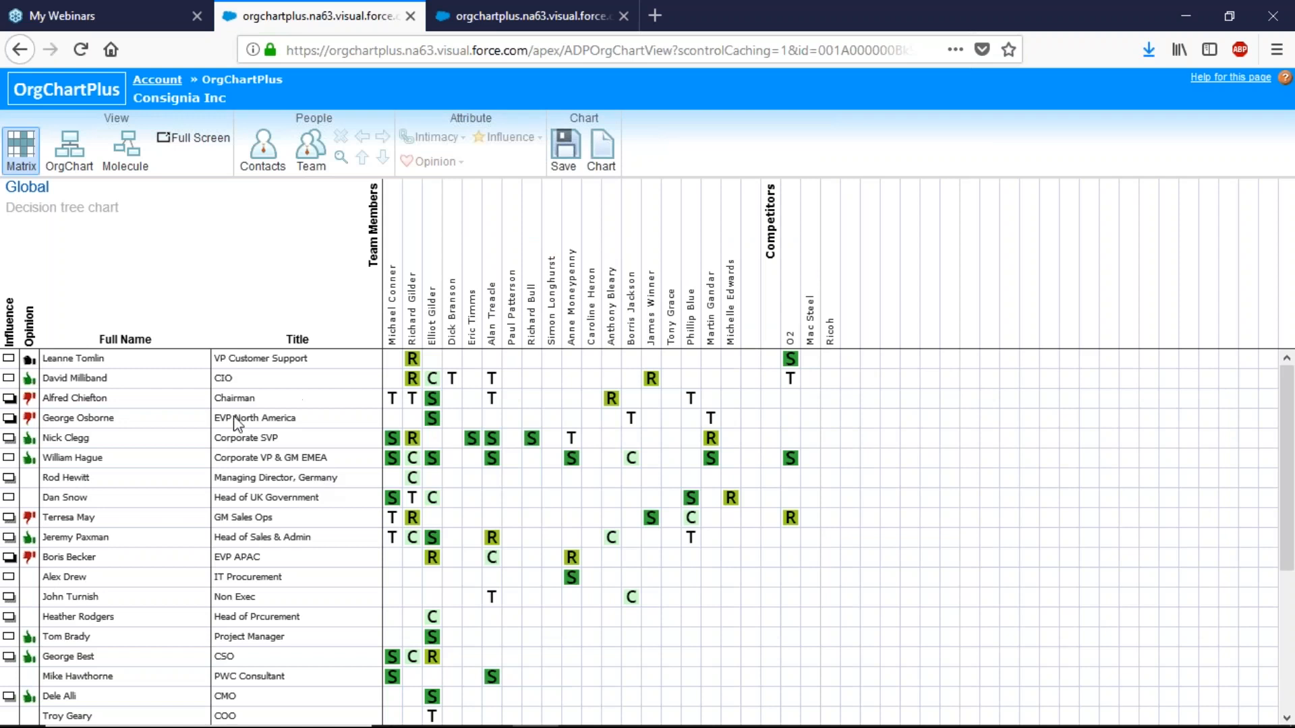
- View the chart in the OrgChart and Molecule views, and return to the Matrix view
left_click(70, 159)
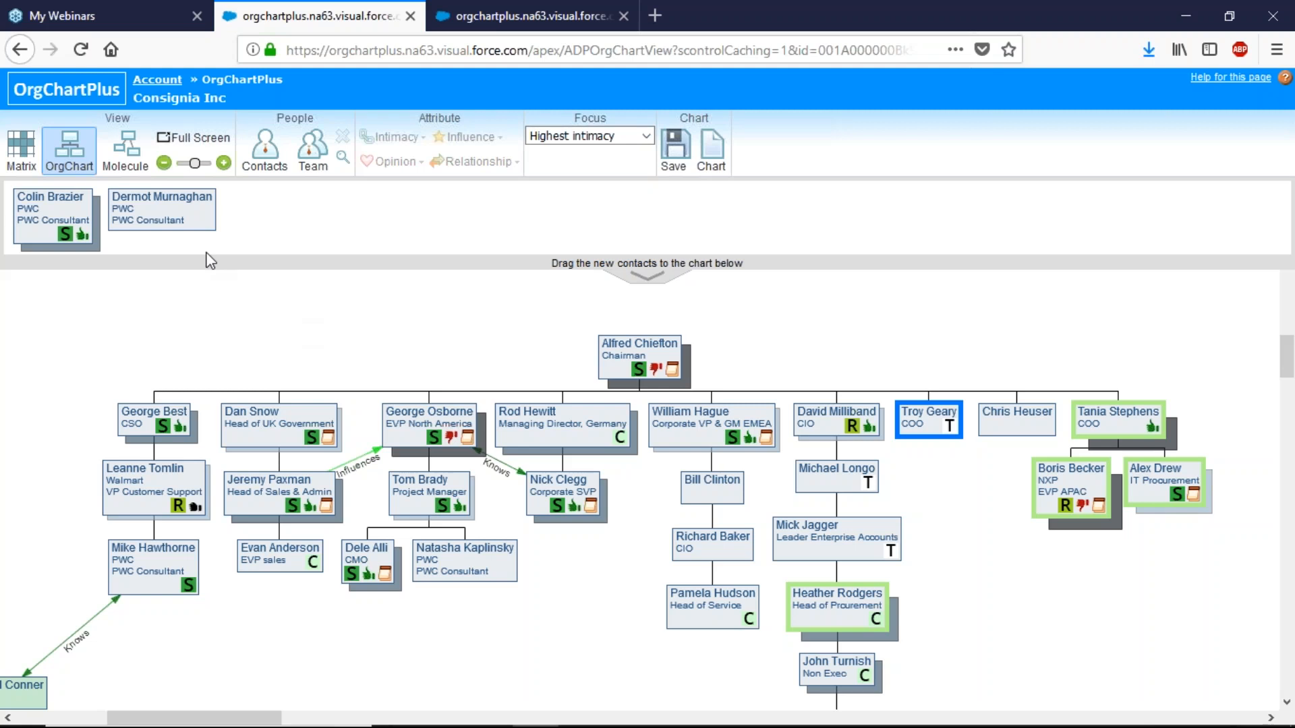
left_click(134, 165)
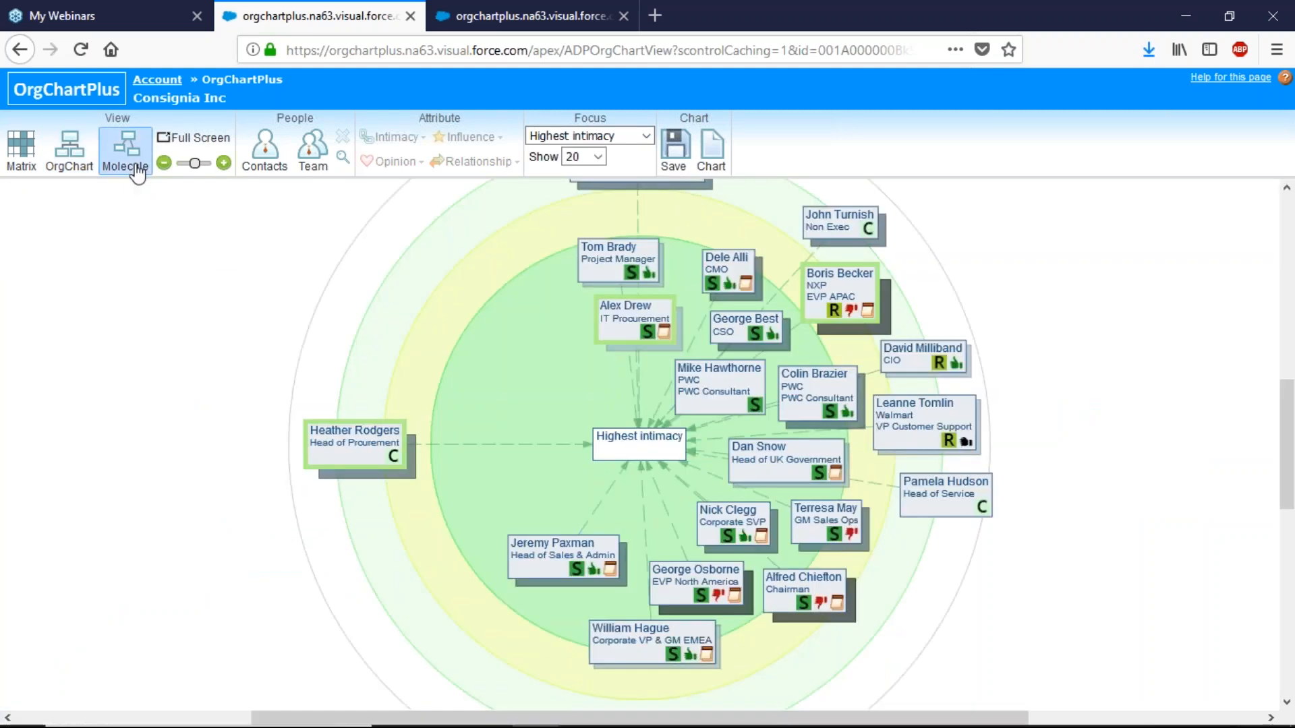
left_click(25, 159)
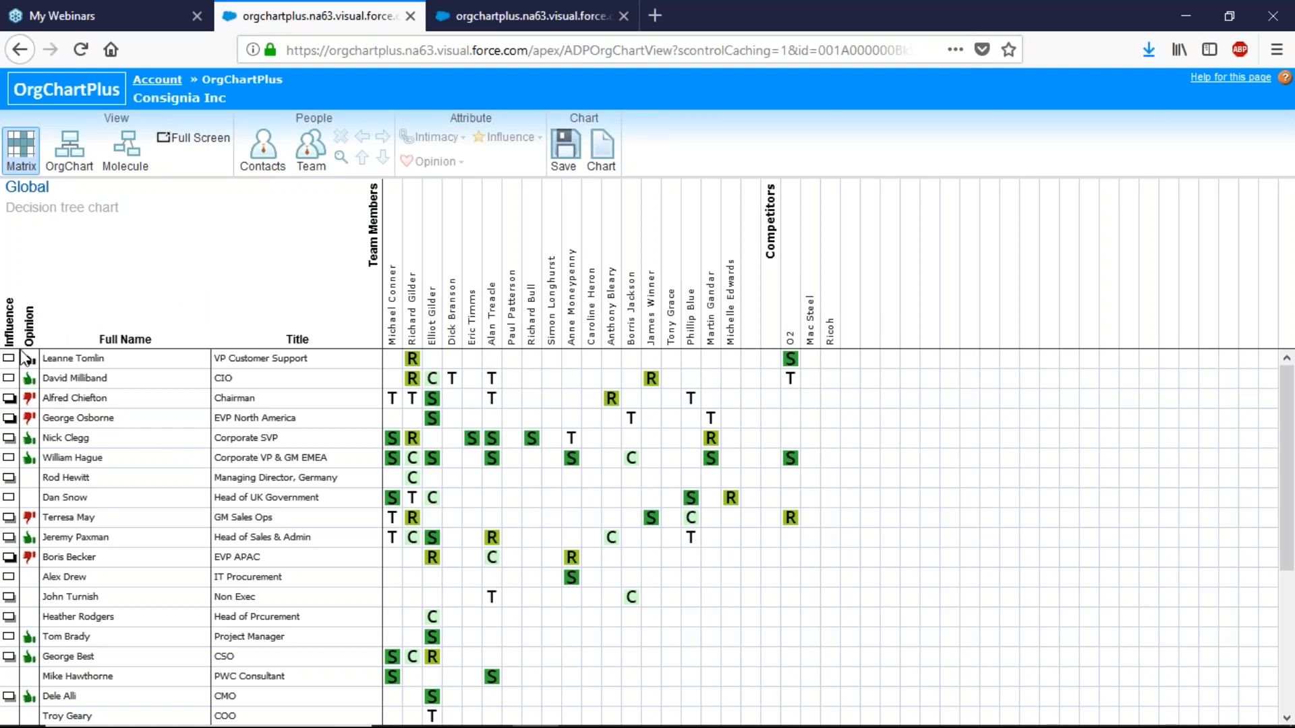
- Select an empty team member cell in the Chairman's matrix row and look at the intimacy choices
left_click(85, 363)
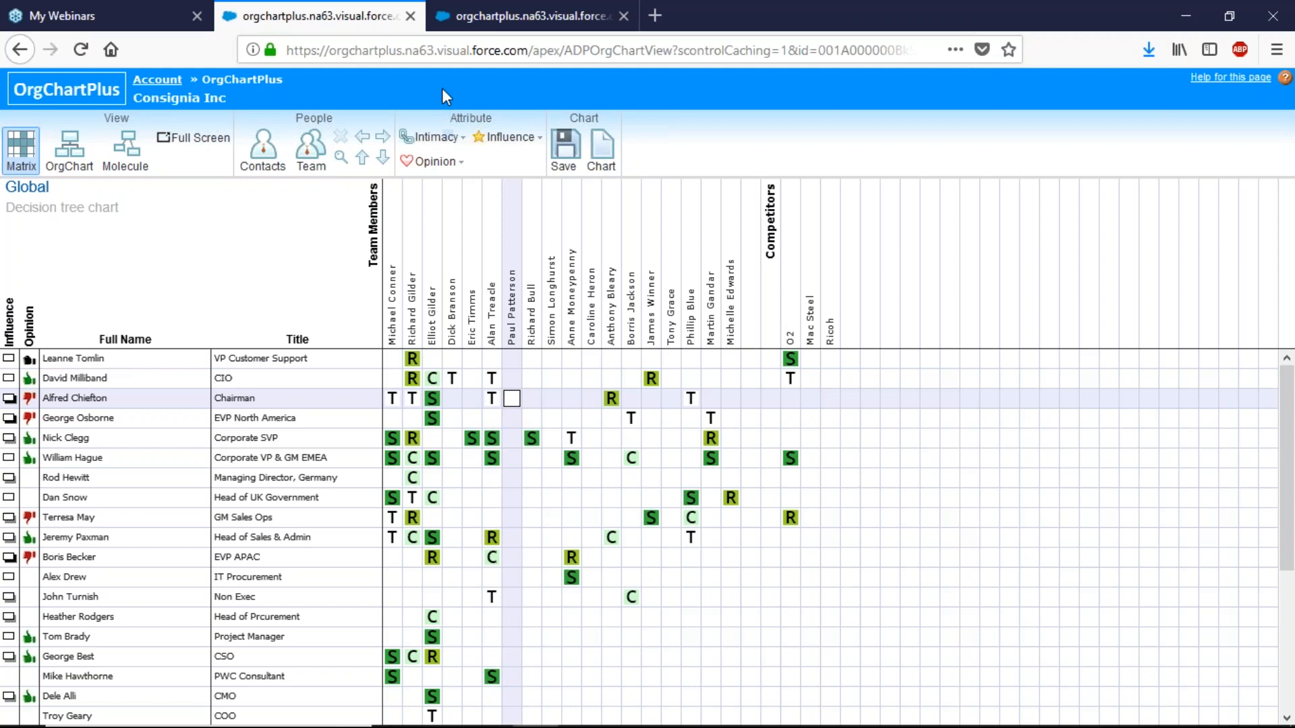
left_click(459, 137)
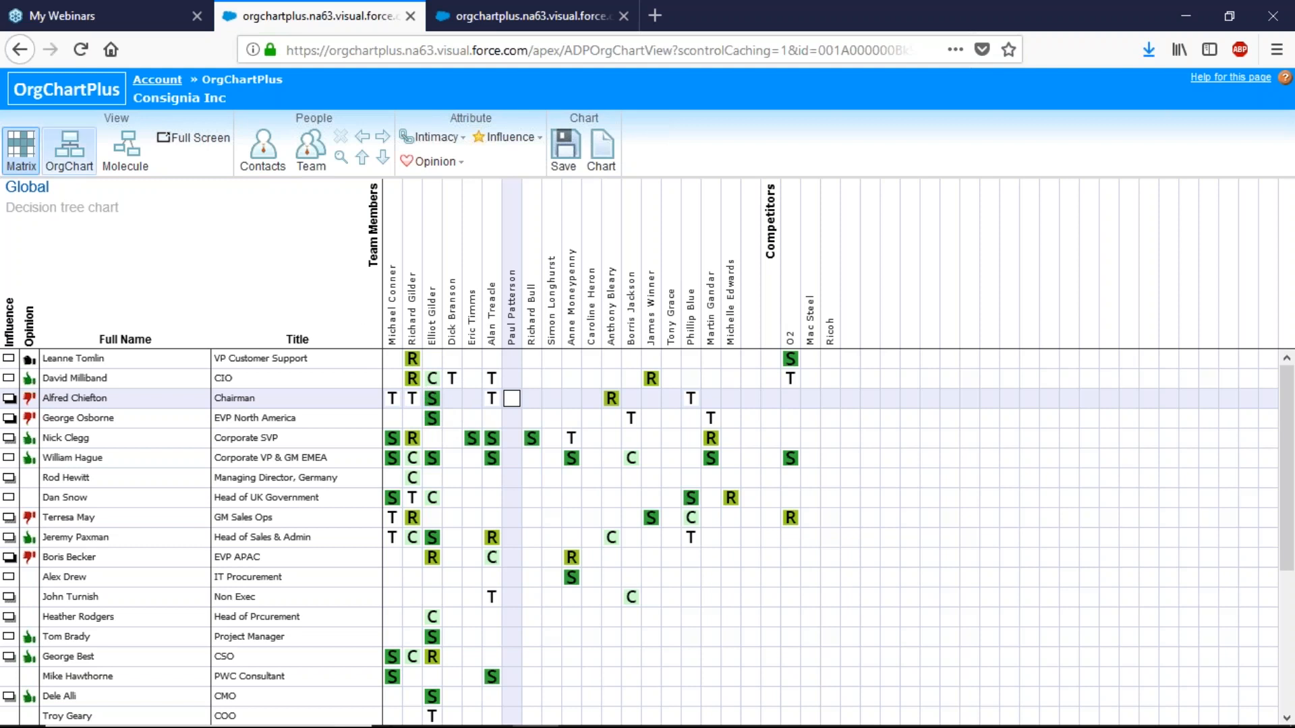
- In the OrgChart view, place the unplaced PWC Consultant who has no ratings beneath the Corporate SVP
left_click(70, 155)
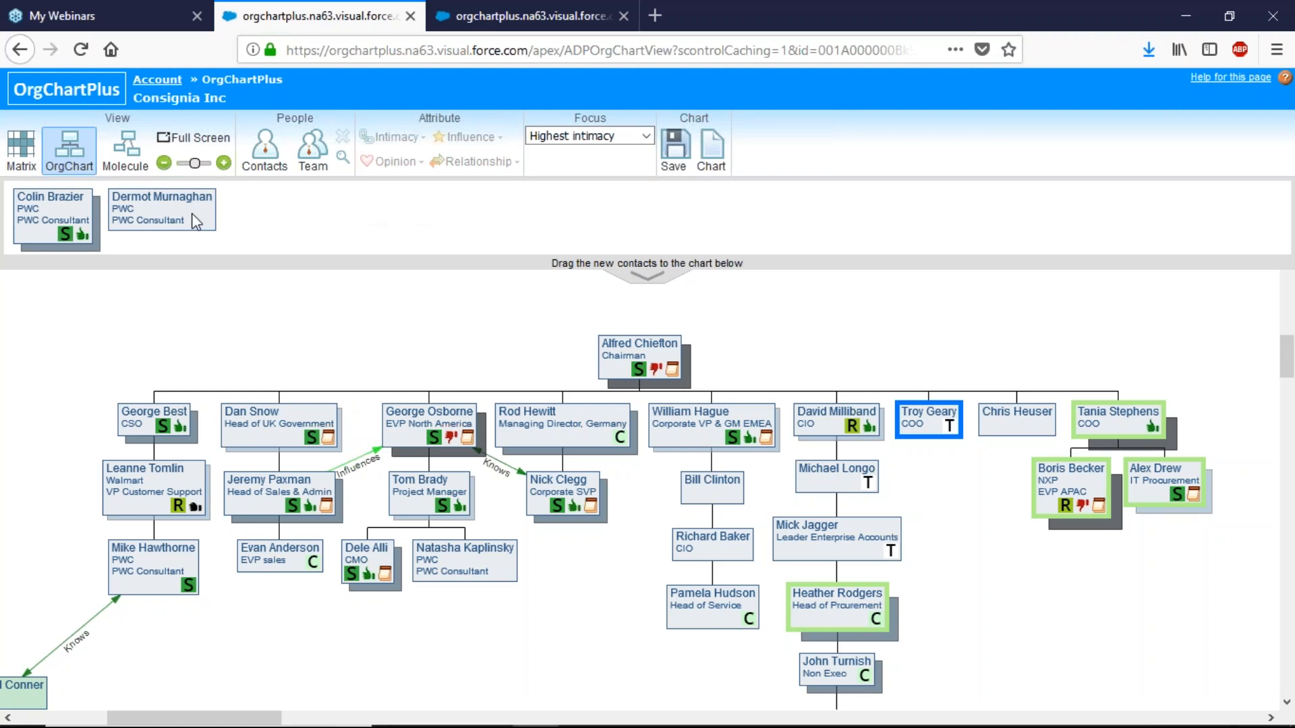
left_click_drag(199, 221, 586, 521)
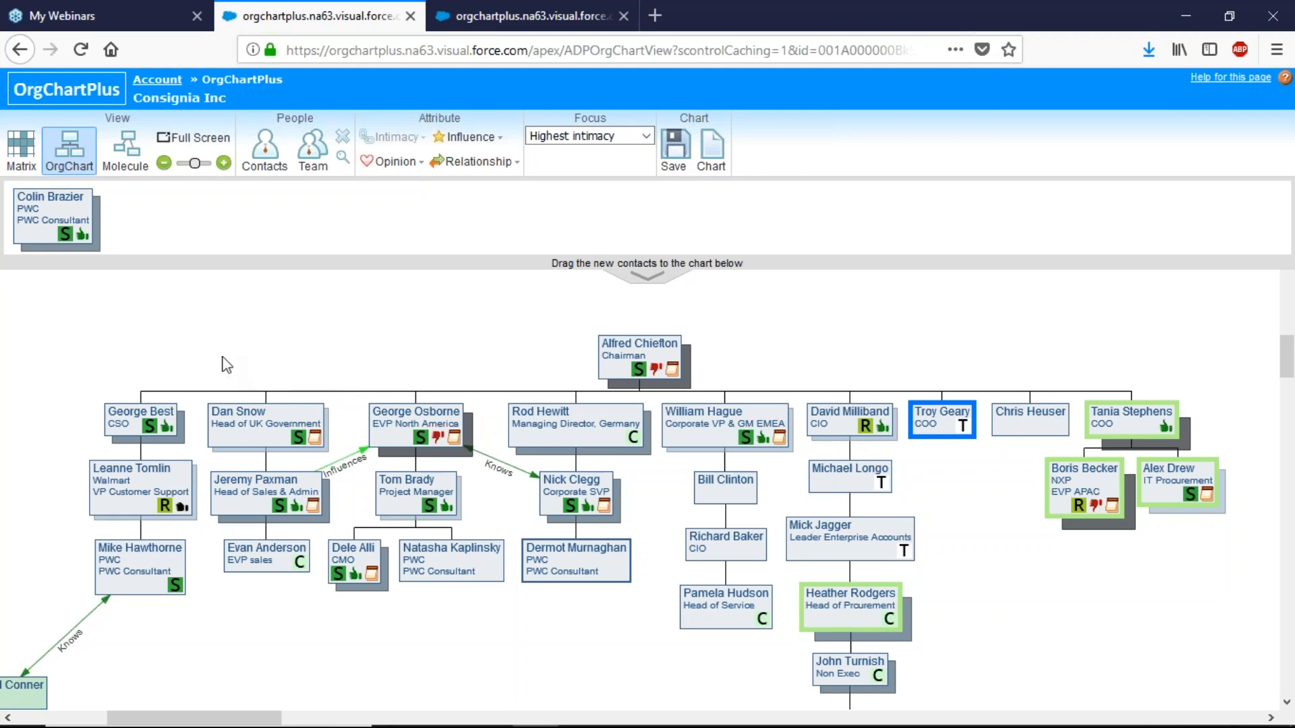
- Show the chart in the Molecule view and highlight the connection of the PWC Consultant rated S without an opinion icon
left_click(115, 164)
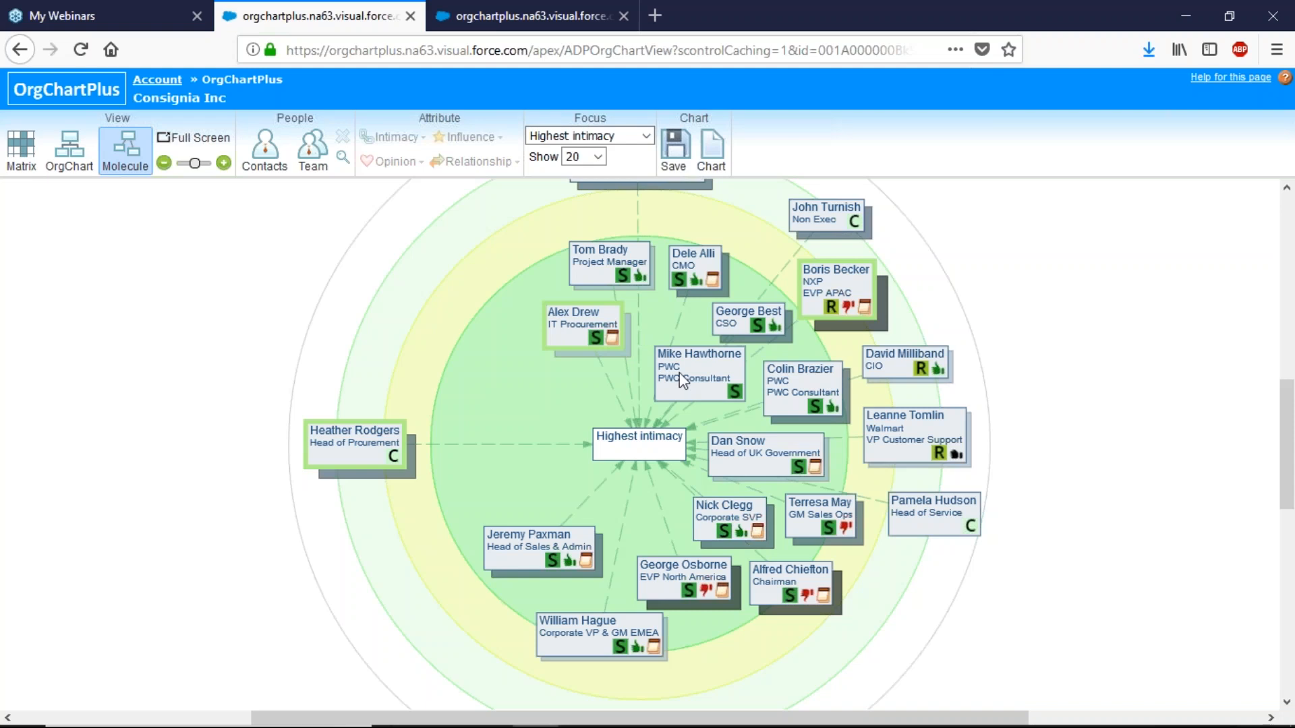
left_click(683, 380)
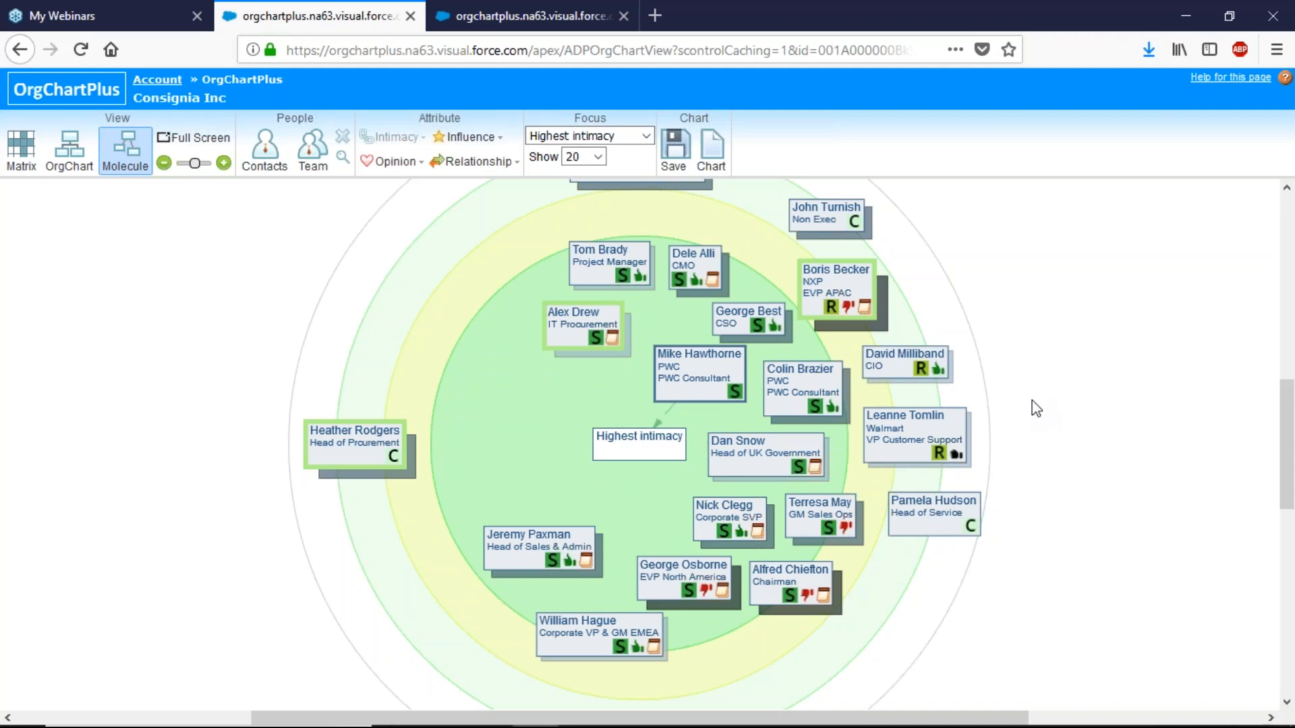
scroll(1037, 409, "up", 1)
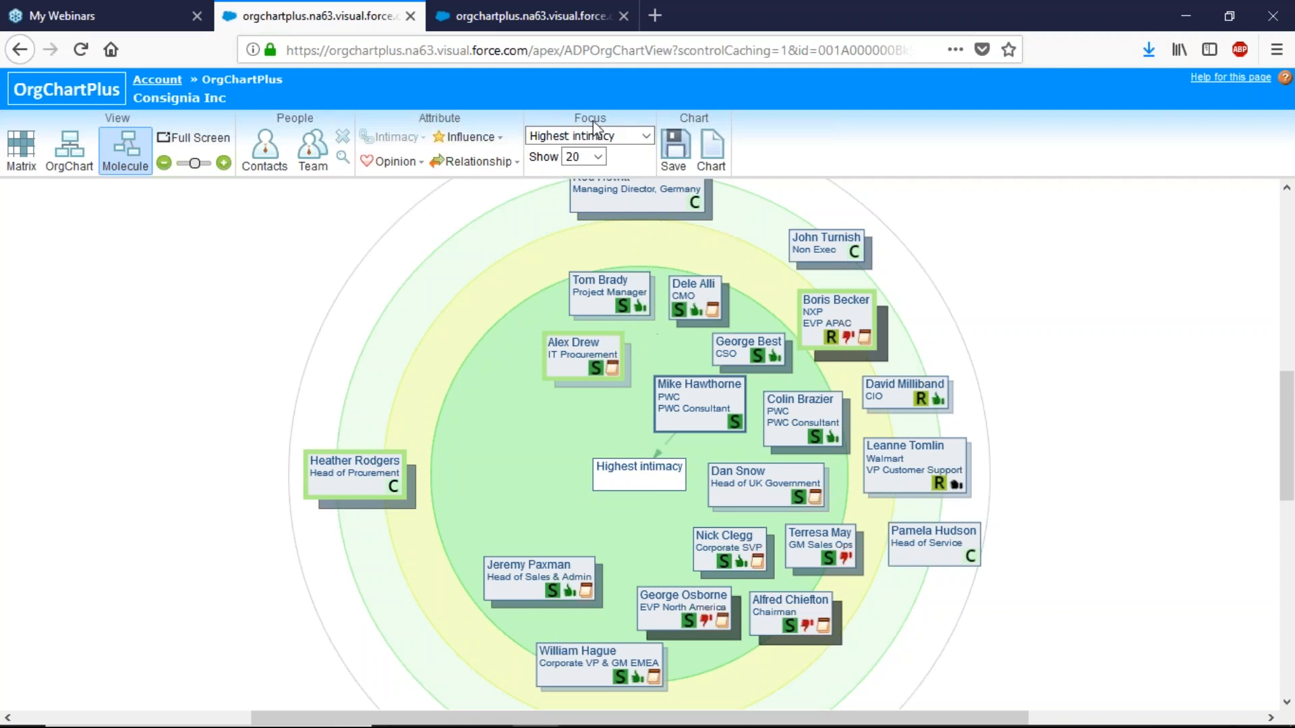
- Focus the molecule on the EVP APAC contact and highlight the connections of a team member near the centre
left_click(647, 136)
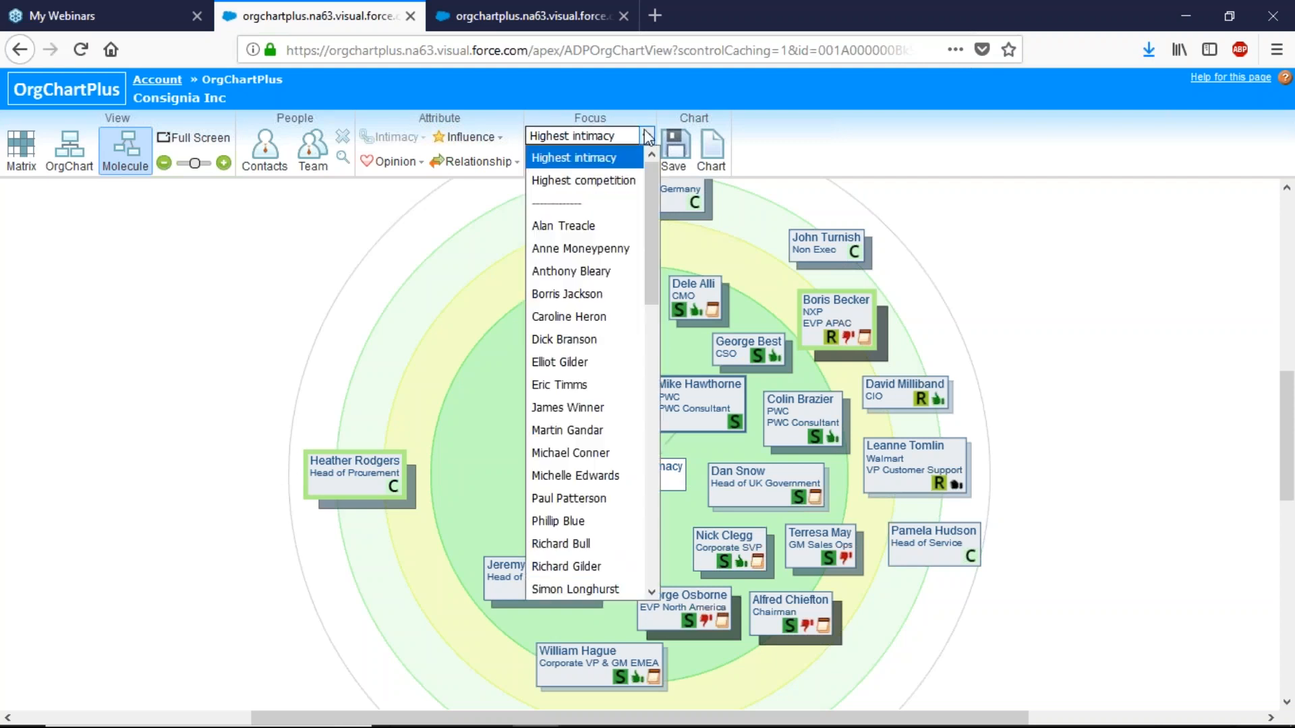
scroll(602, 310, "down", 6)
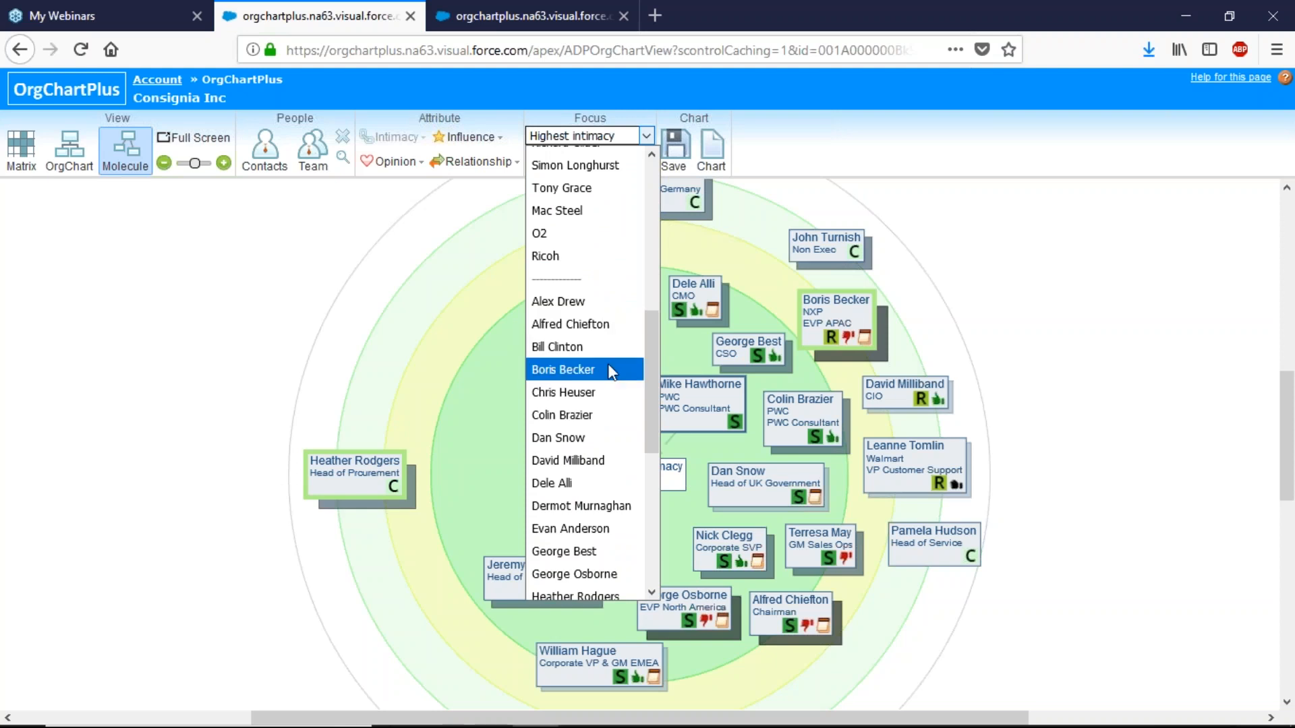
left_click(608, 369)
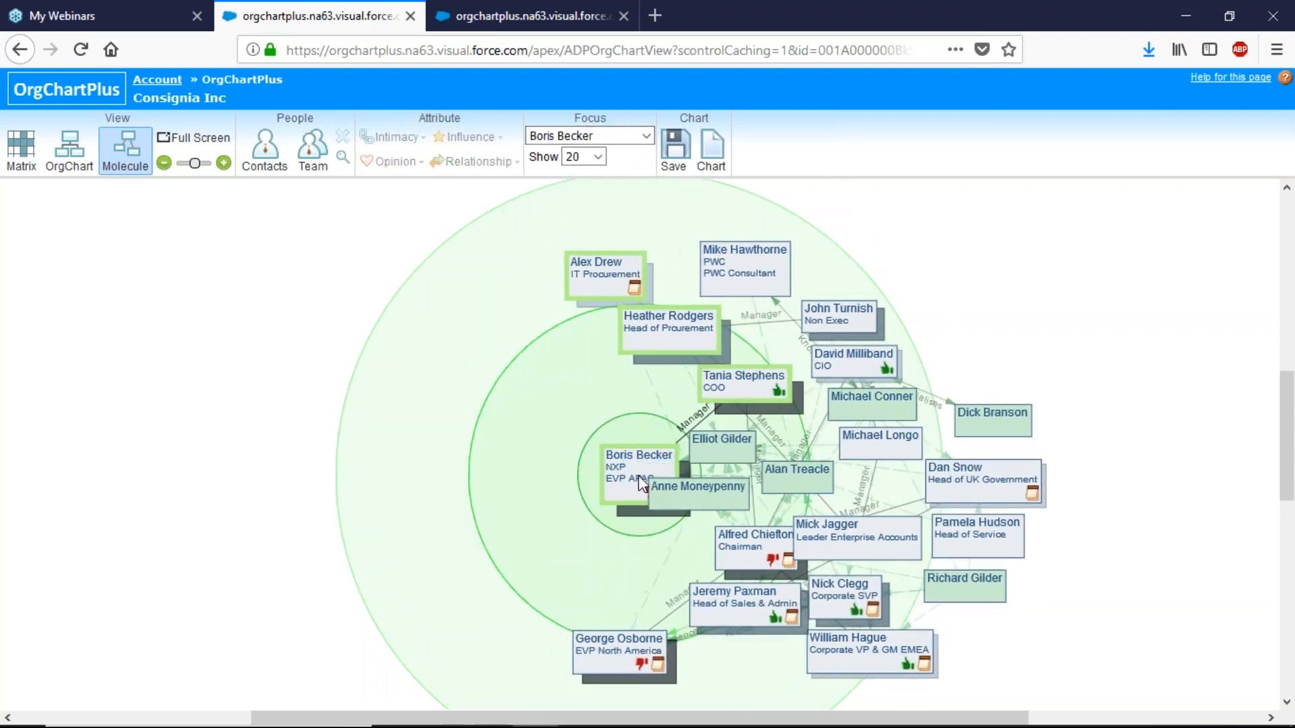
left_click(718, 447)
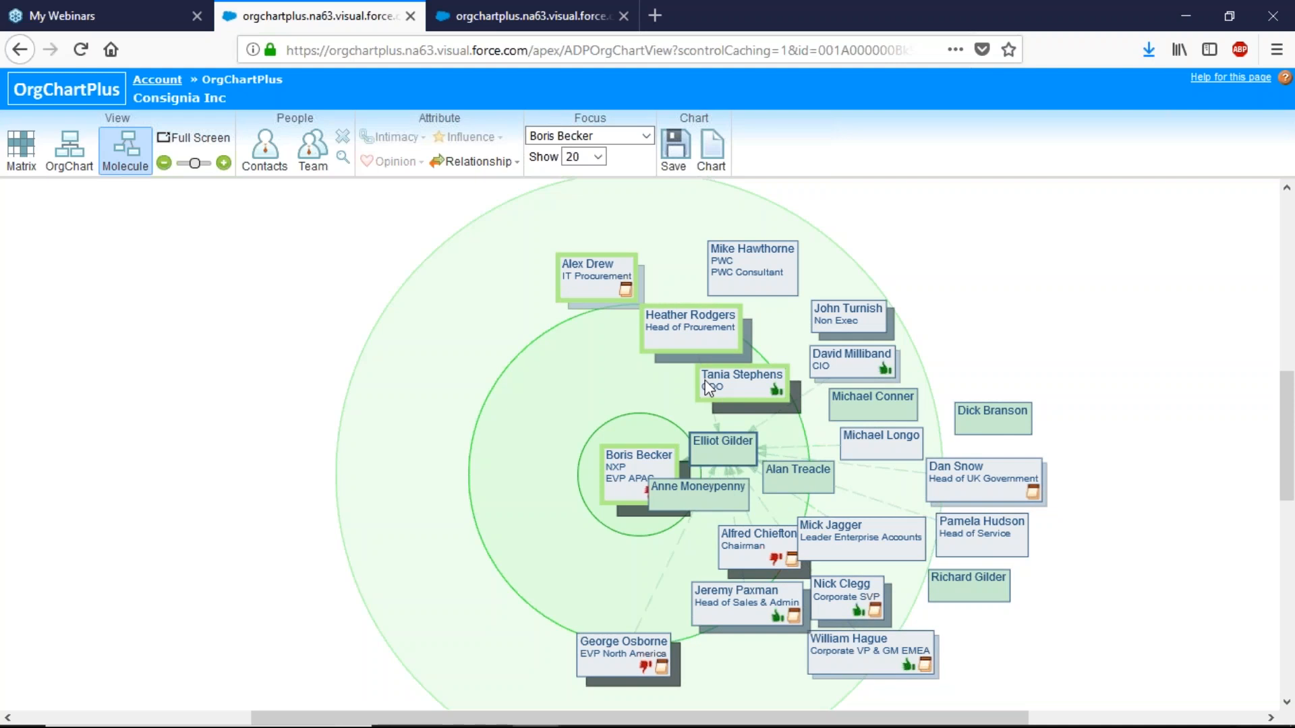
- Set the molecule focus to Highest intimacy and return to the OrgChart view
left_click(645, 136)
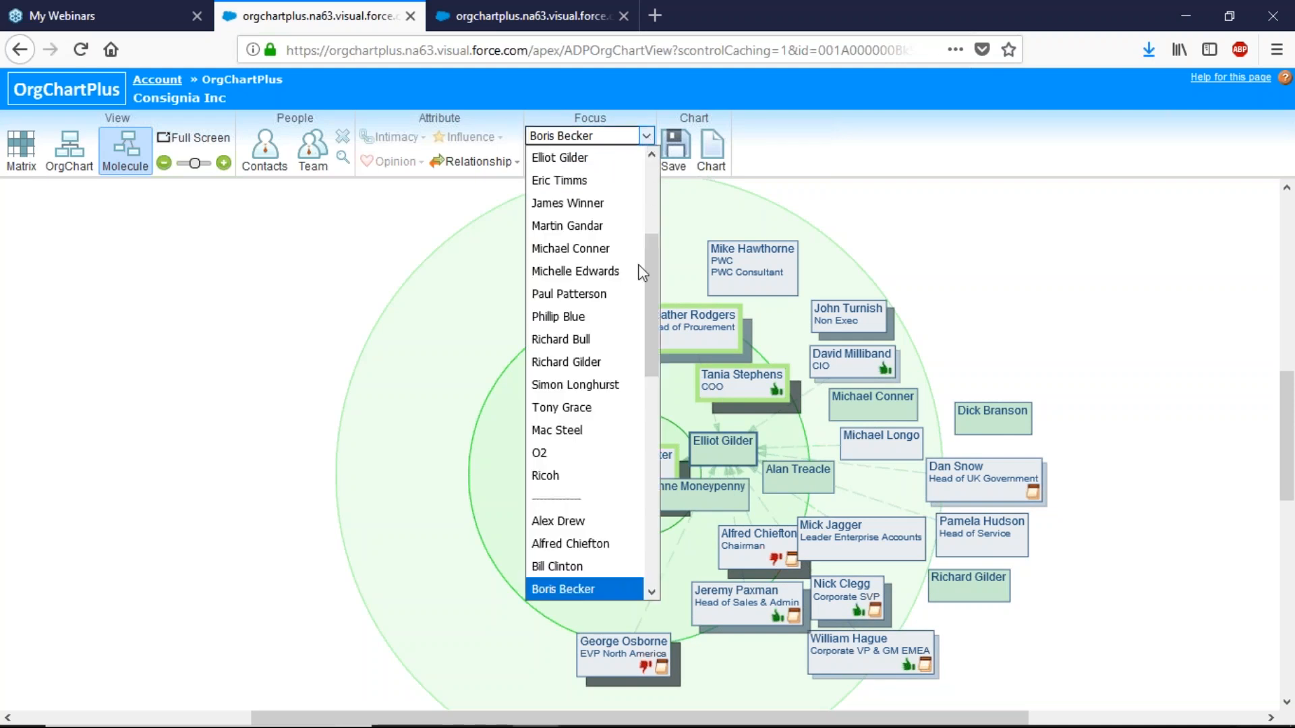
scroll(580, 294, "up", 3)
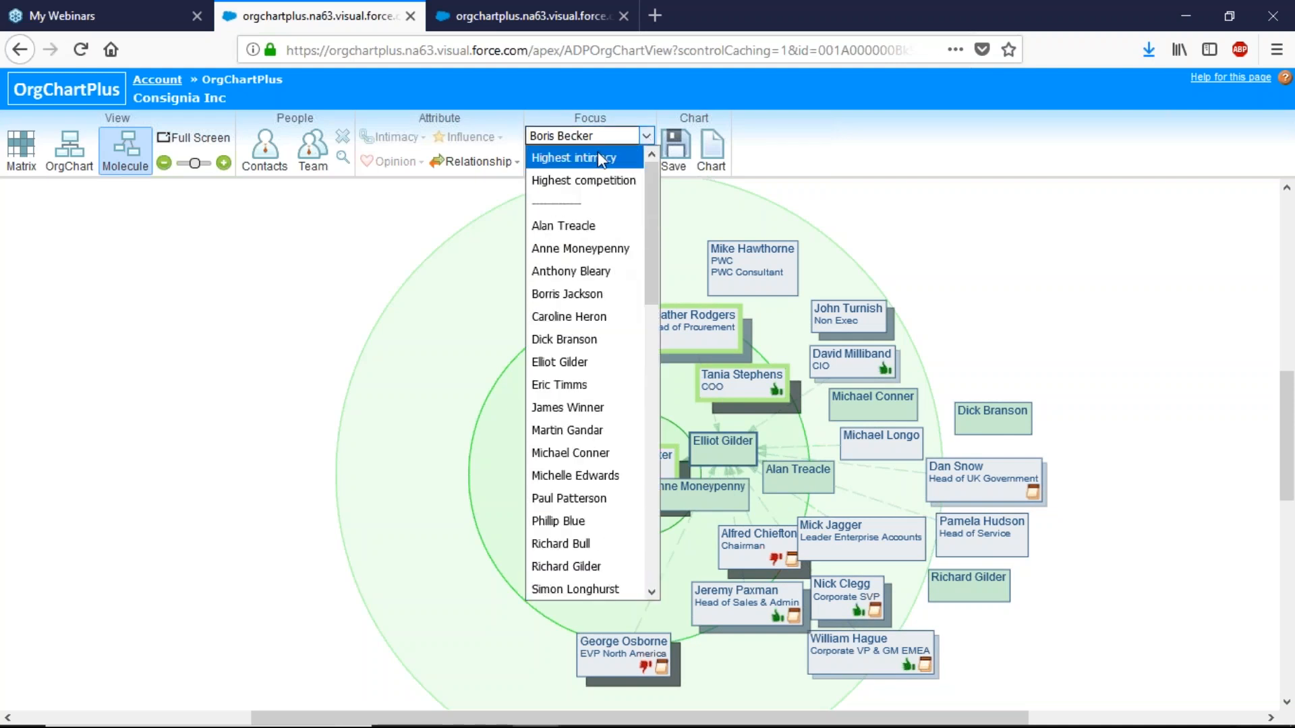
left_click(612, 162)
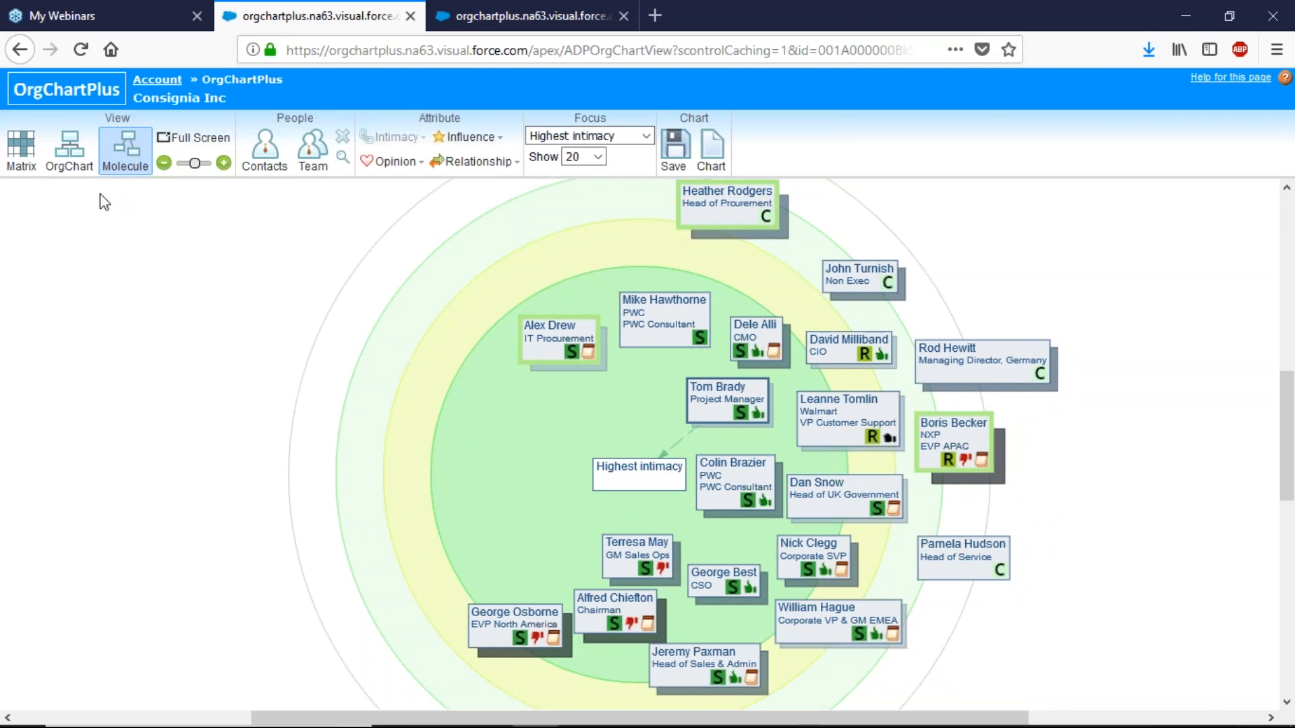
left_click(80, 167)
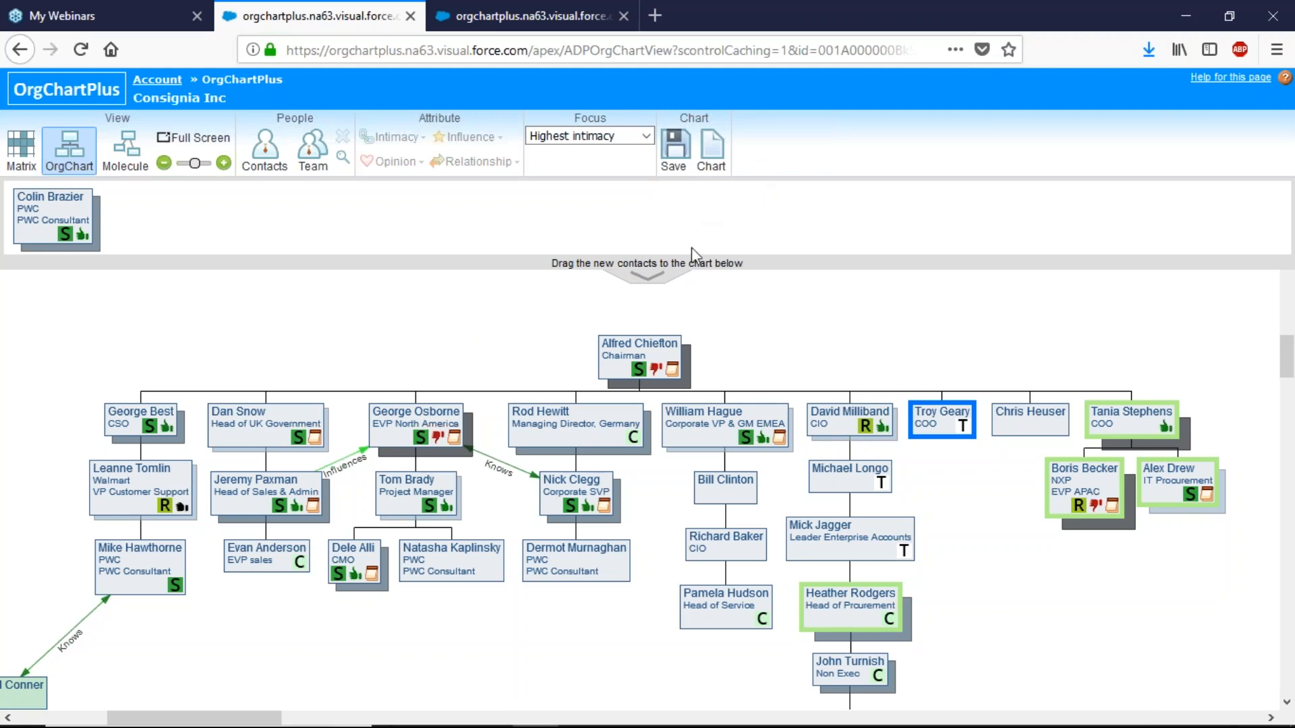
- Preview the org chart's print layout with the legend included, and leave it without printing
left_click(722, 158)
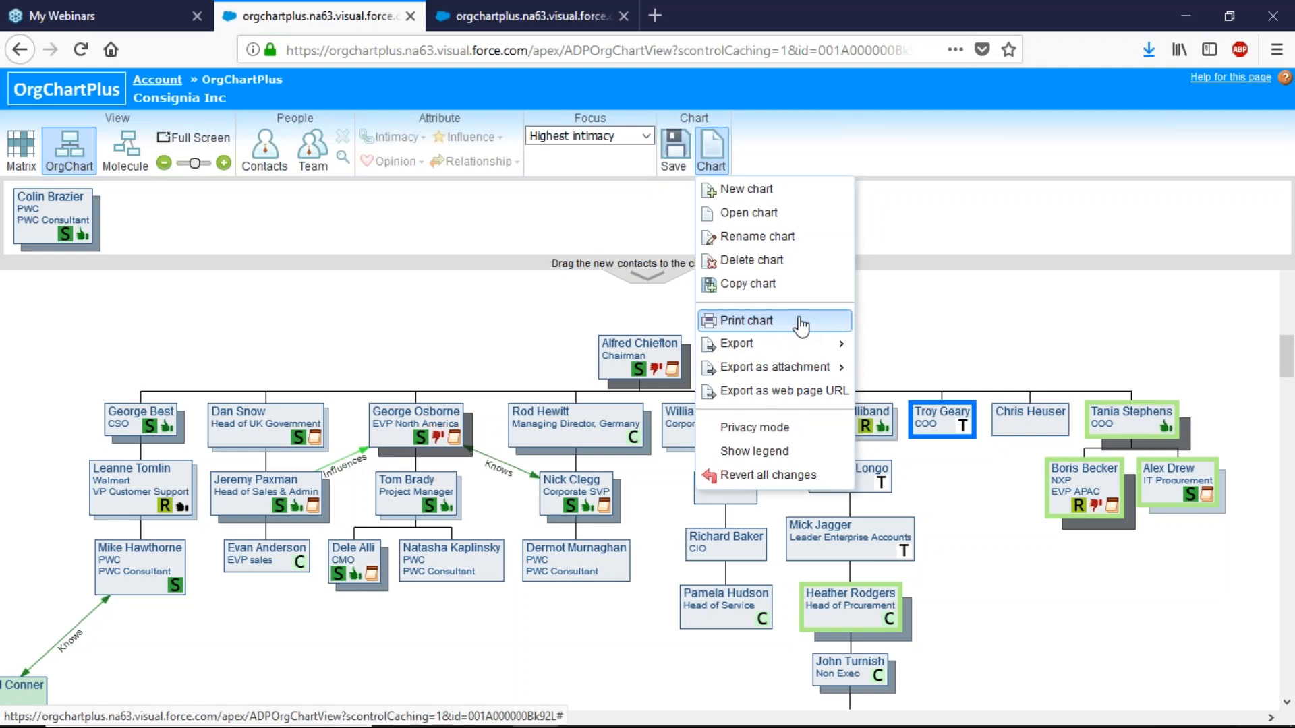
left_click(801, 326)
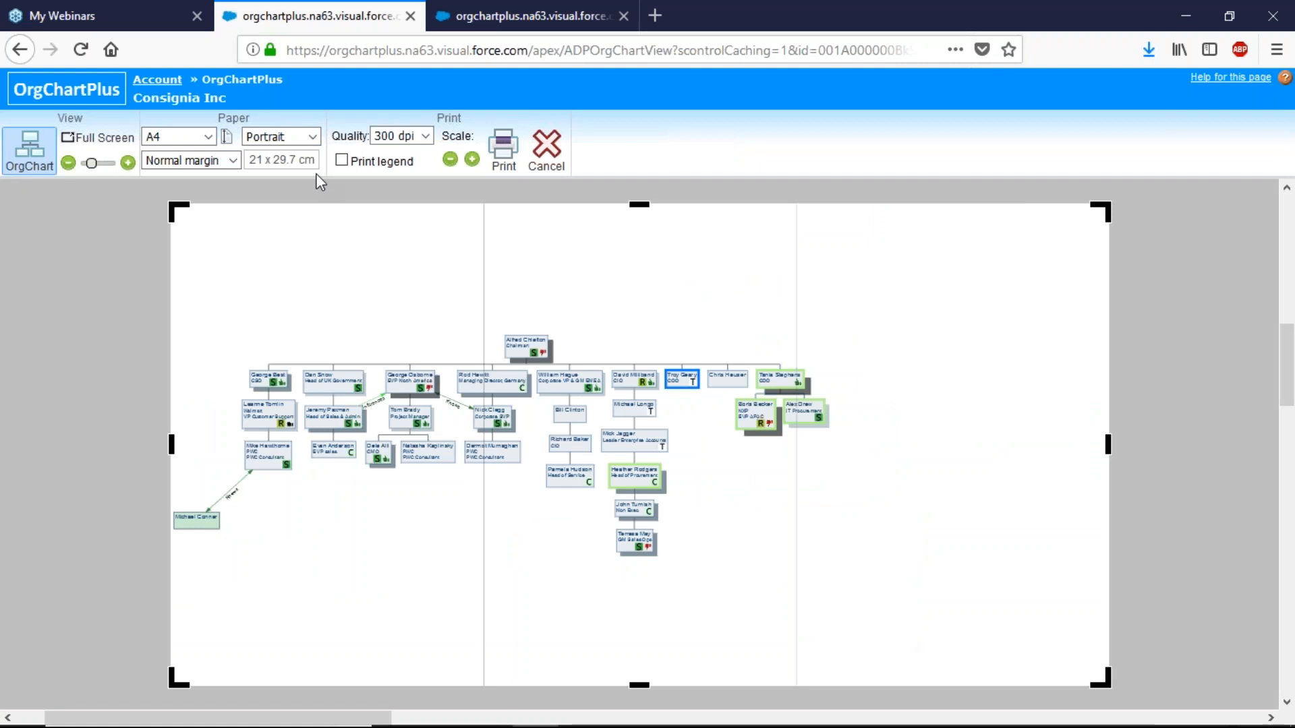
left_click(342, 160)
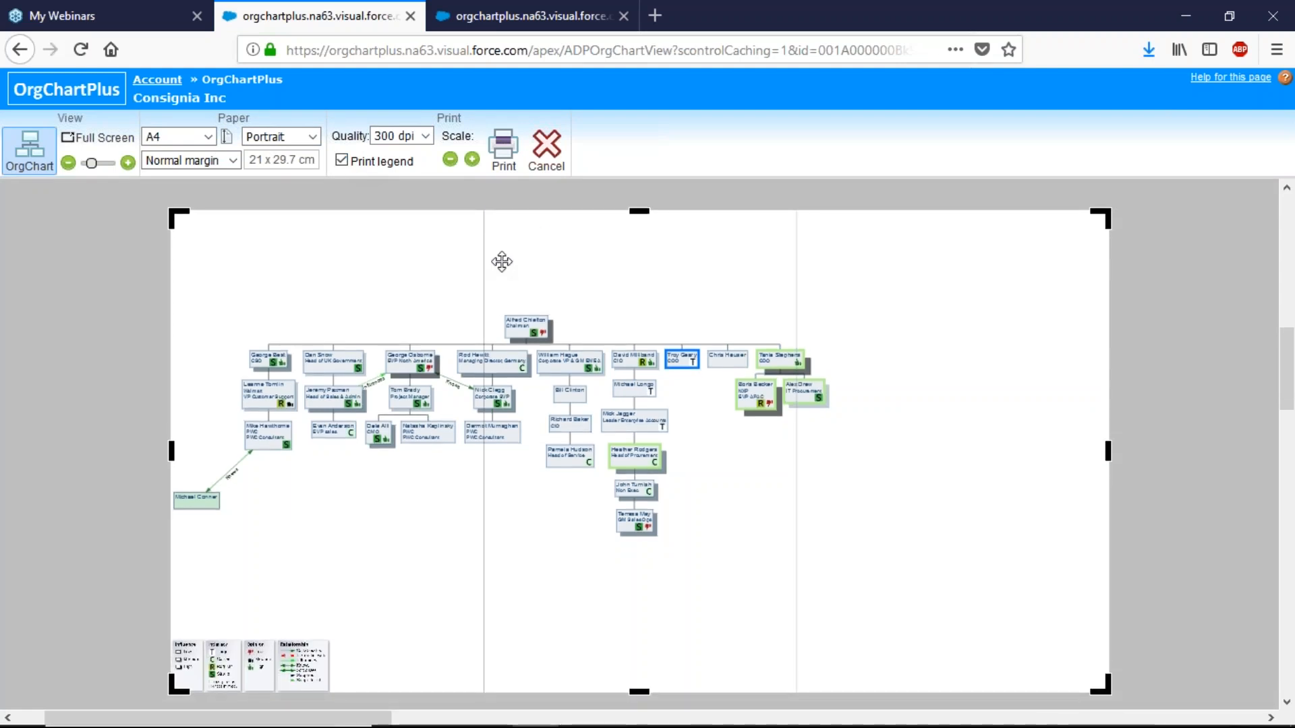
left_click(547, 161)
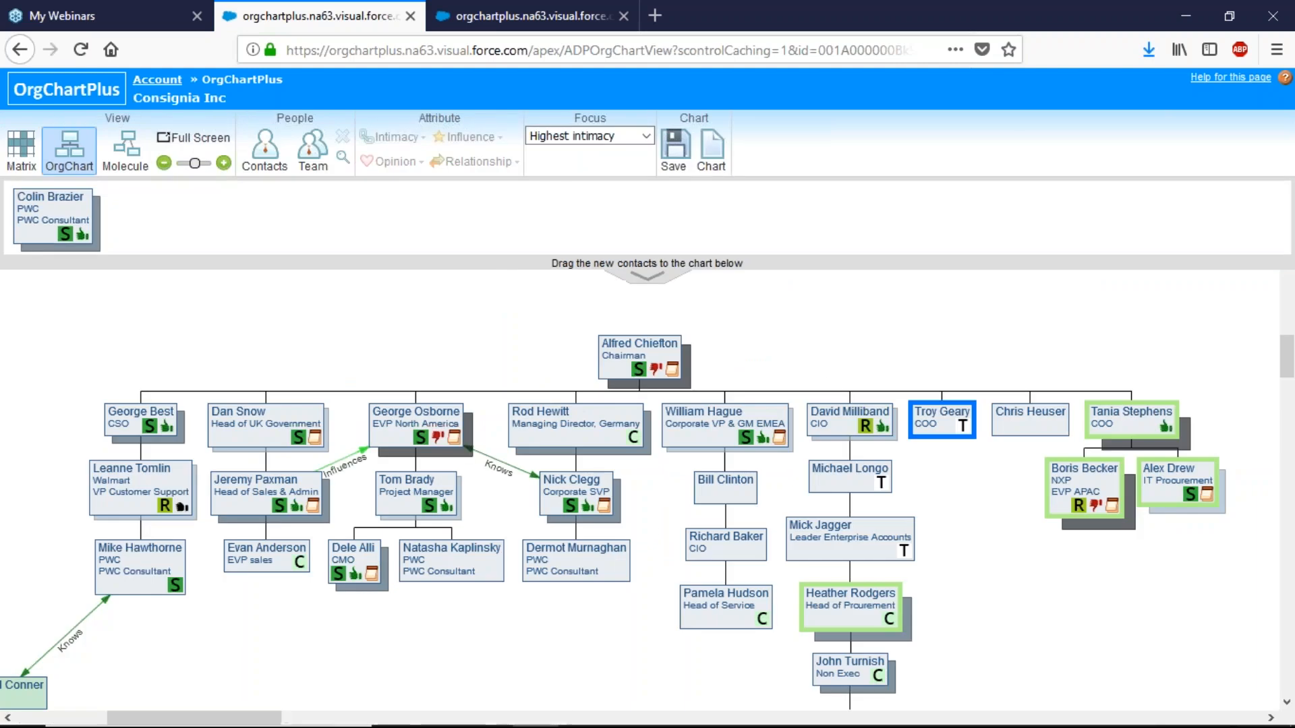
- Set up an image export of the org chart and move the export area's upper edge slightly down
left_click(712, 150)
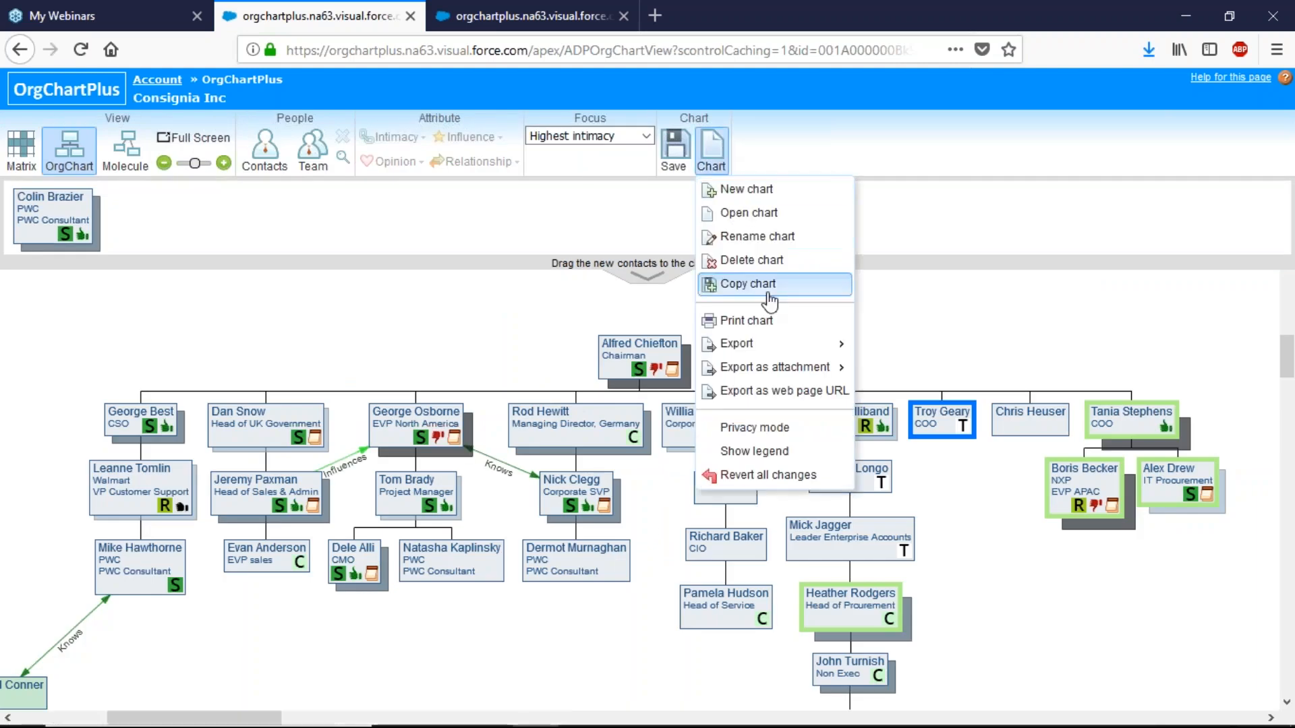
mouse_move(769, 347)
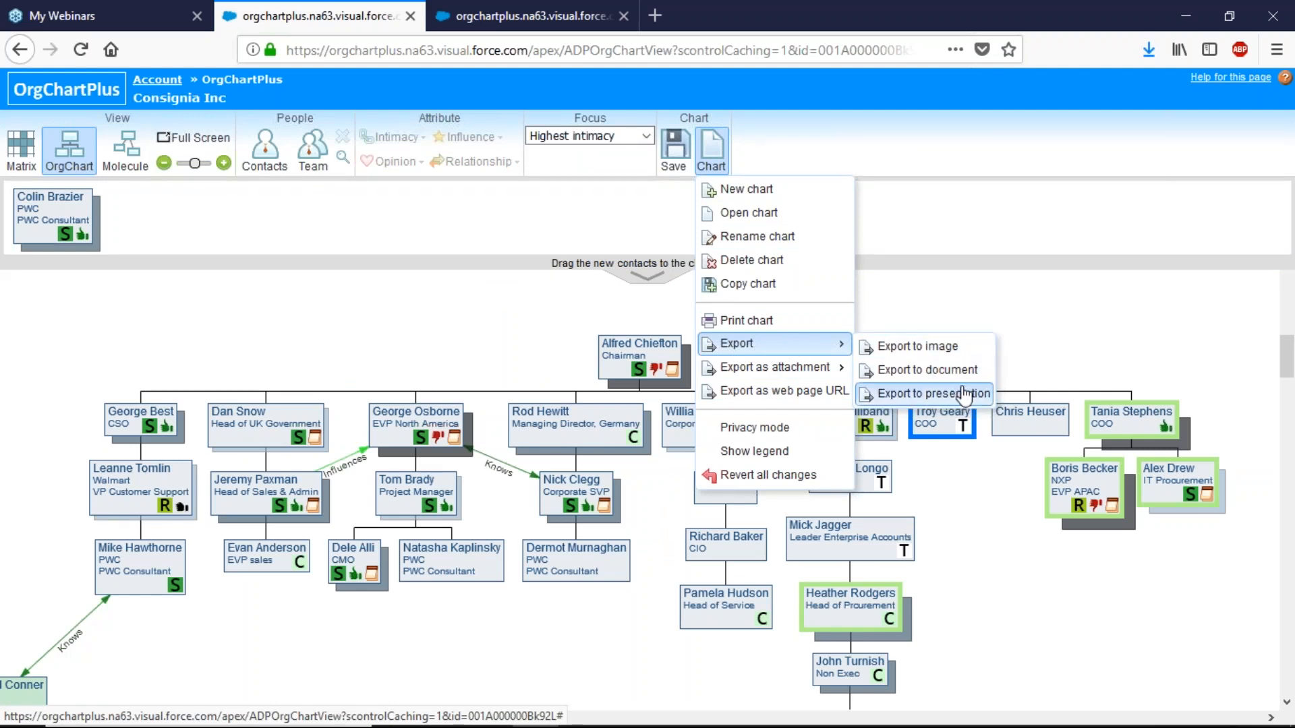
left_click(933, 351)
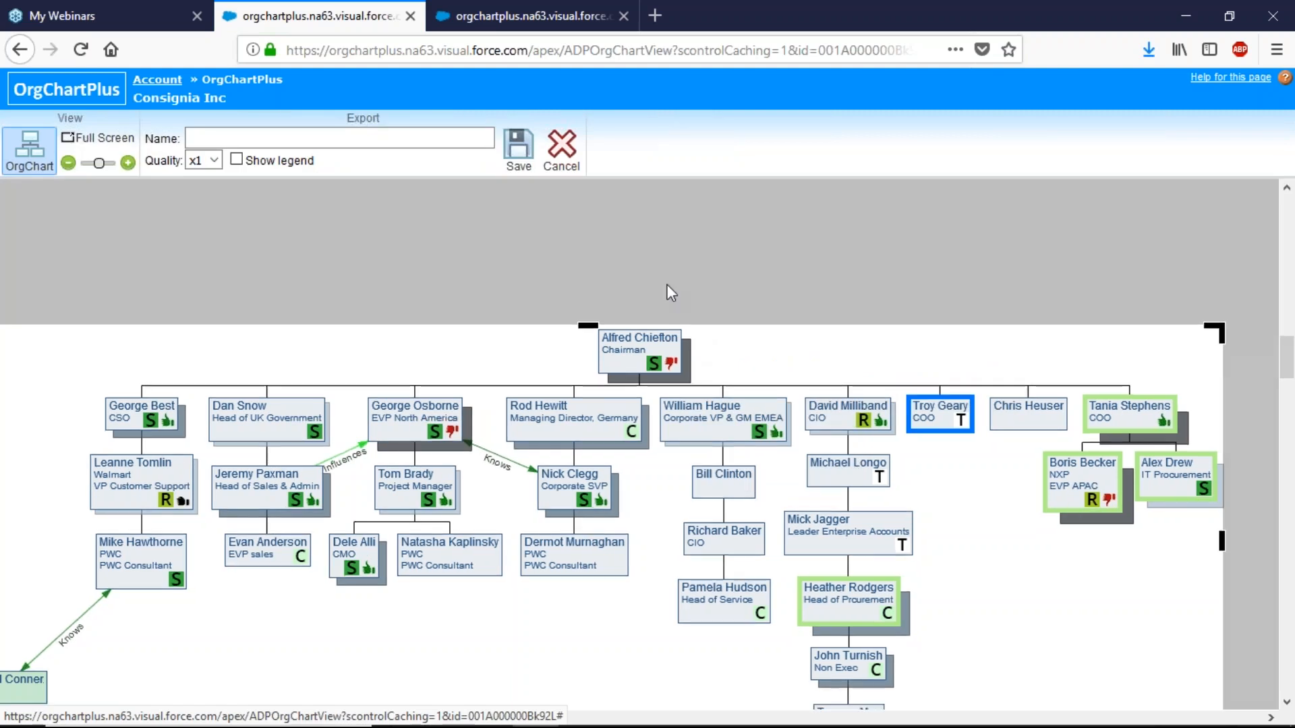
scroll(666, 285, "down", 2)
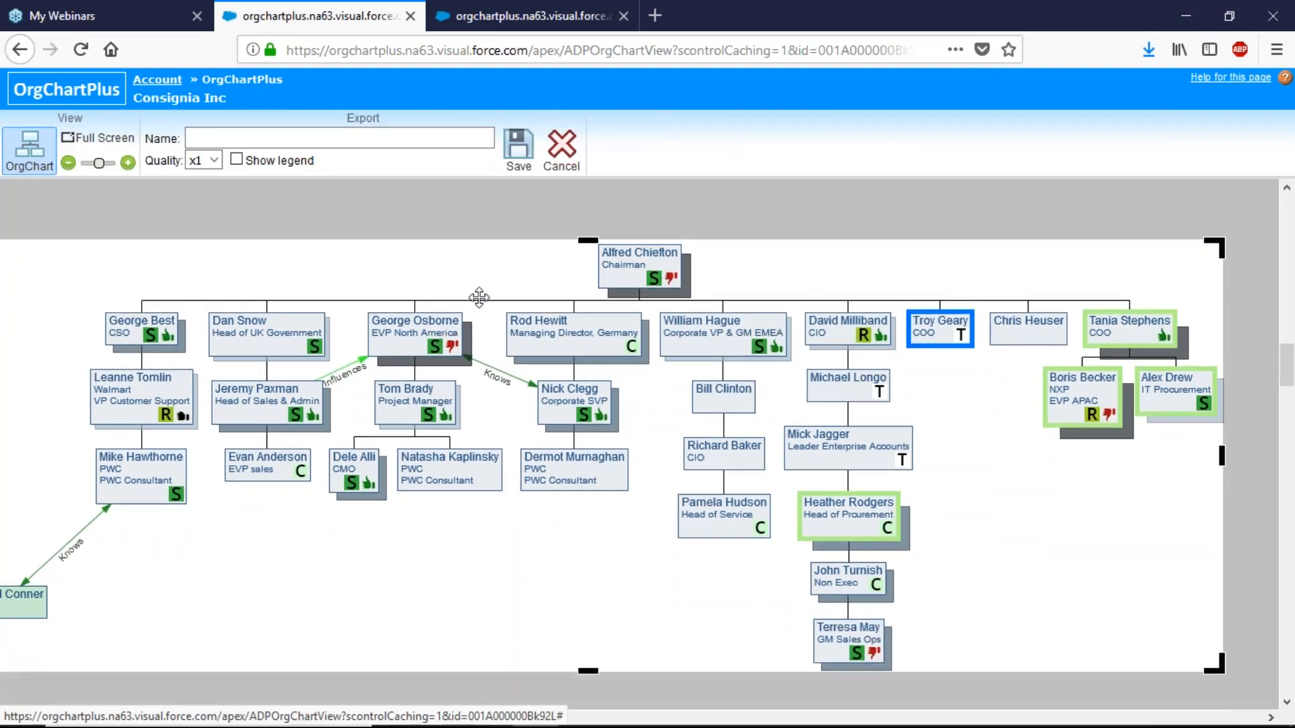
scroll(451, 301, "left", 1)
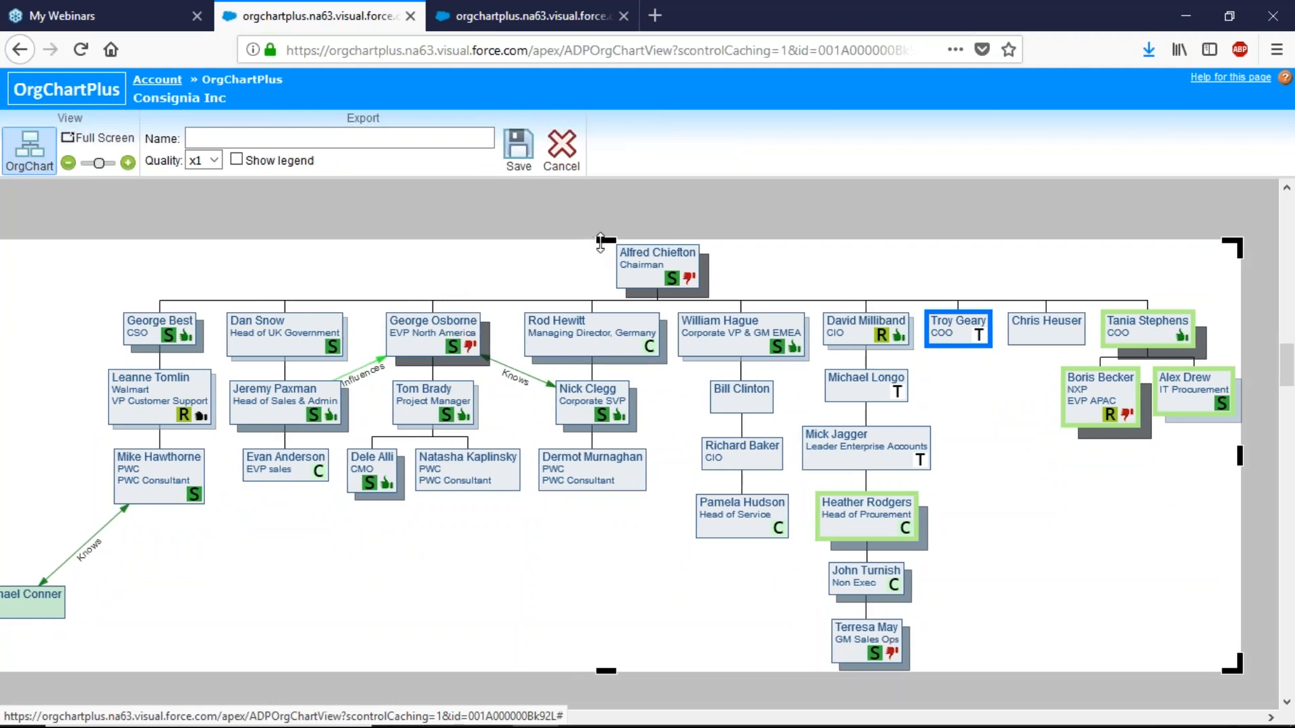
mouse_move(601, 243)
left_mouse_down()
mouse_move(600, 327)
mouse_move(595, 246)
left_mouse_up()
- Include the legend in the image export and check how it sits beneath the chart
left_click(322, 136)
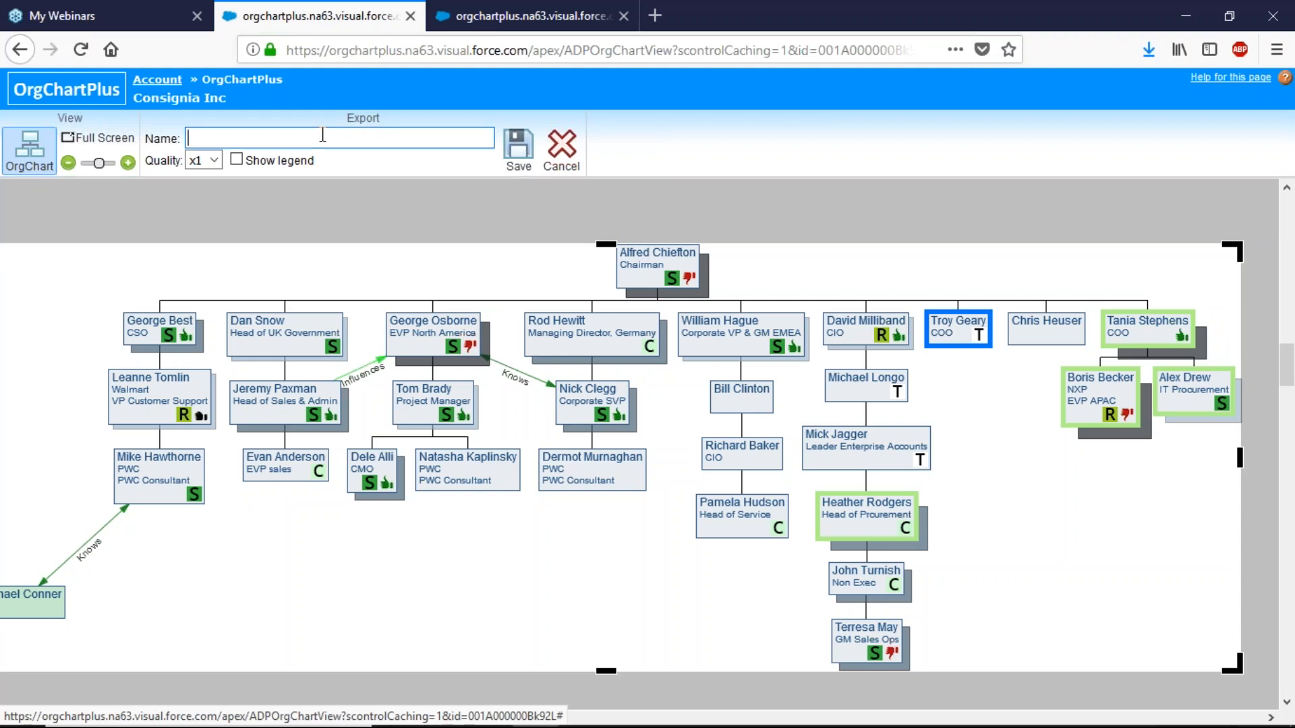
left_click(237, 160)
scroll(320, 407, "down", 2)
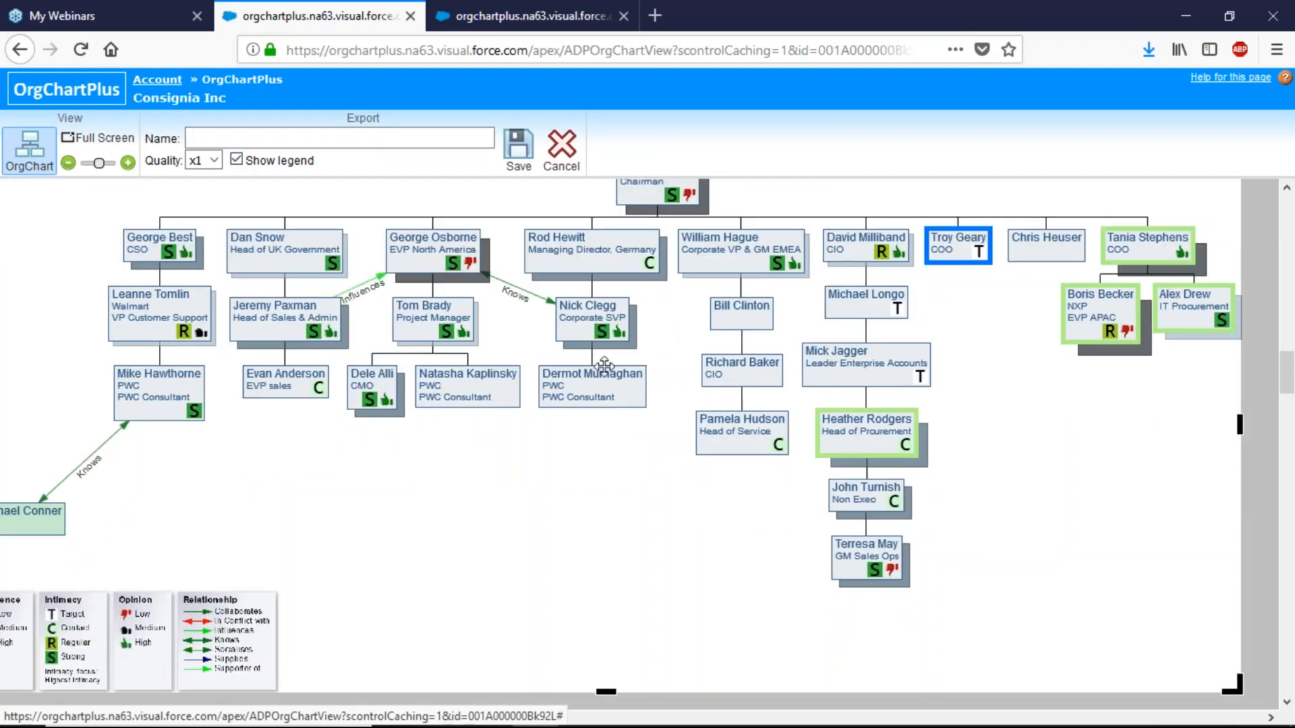
scroll(604, 366, "up", 1)
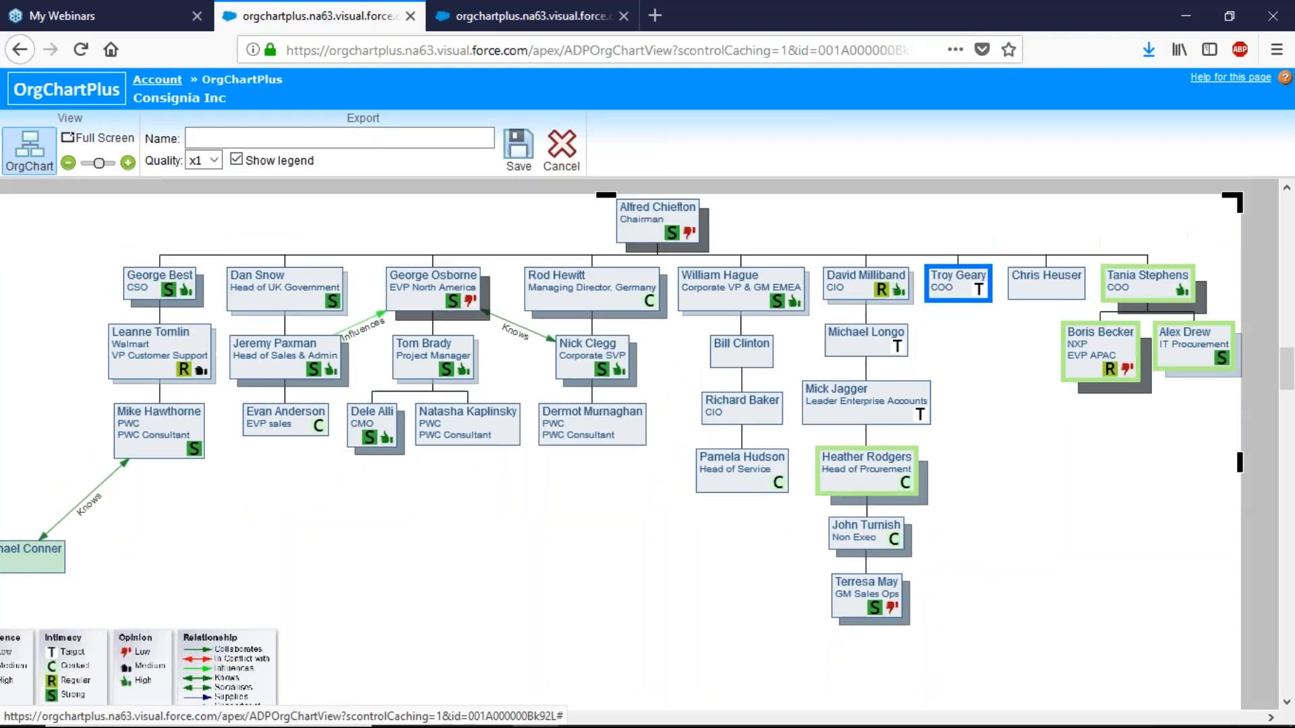
- Leave the image export without saving, and view the chart's web page URL export without copying the link
left_click(555, 165)
left_click(711, 156)
mouse_move(800, 374)
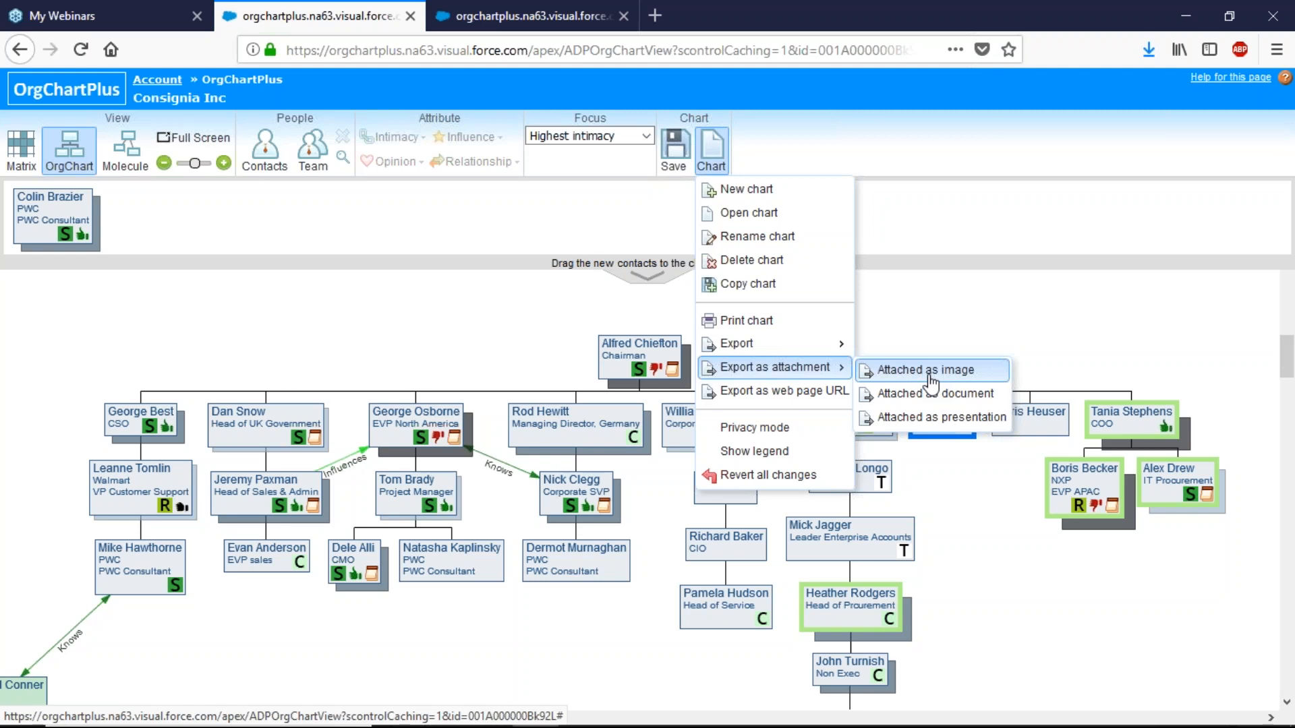
left_click(834, 391)
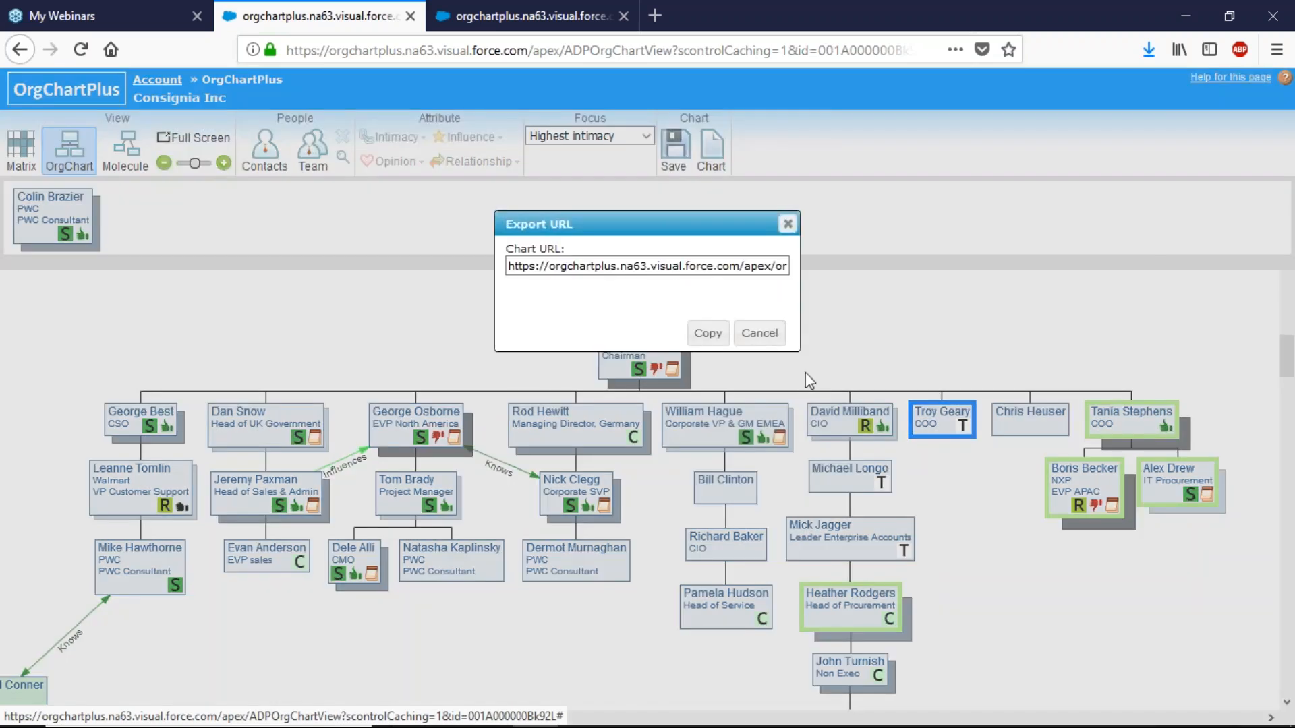
left_click(760, 334)
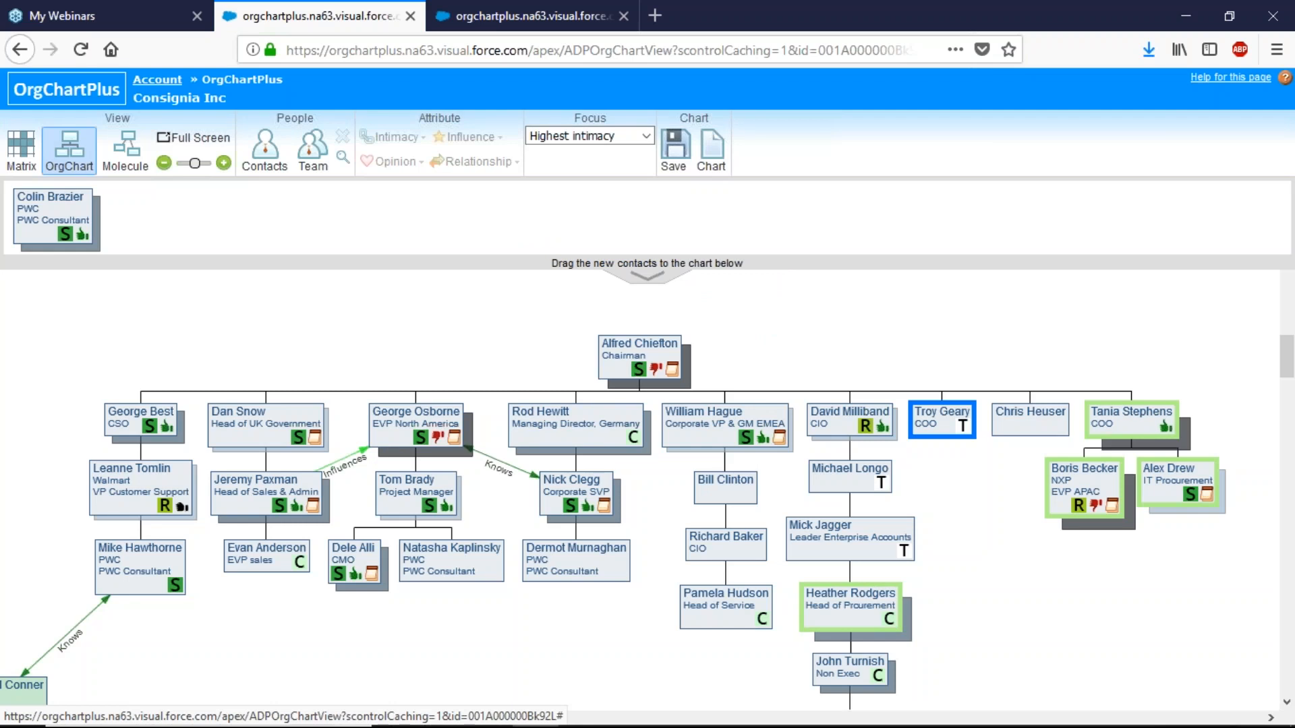
- Start an export of the org chart to a document
left_click(719, 169)
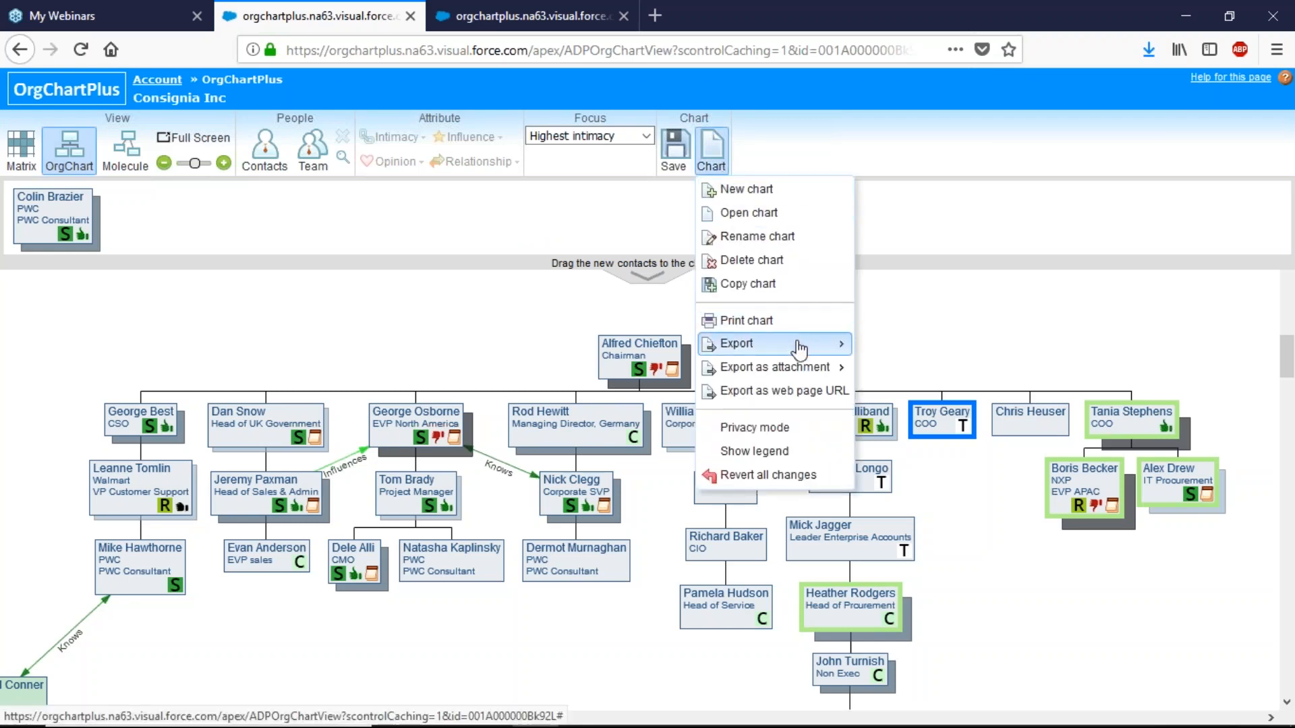
mouse_move(800, 348)
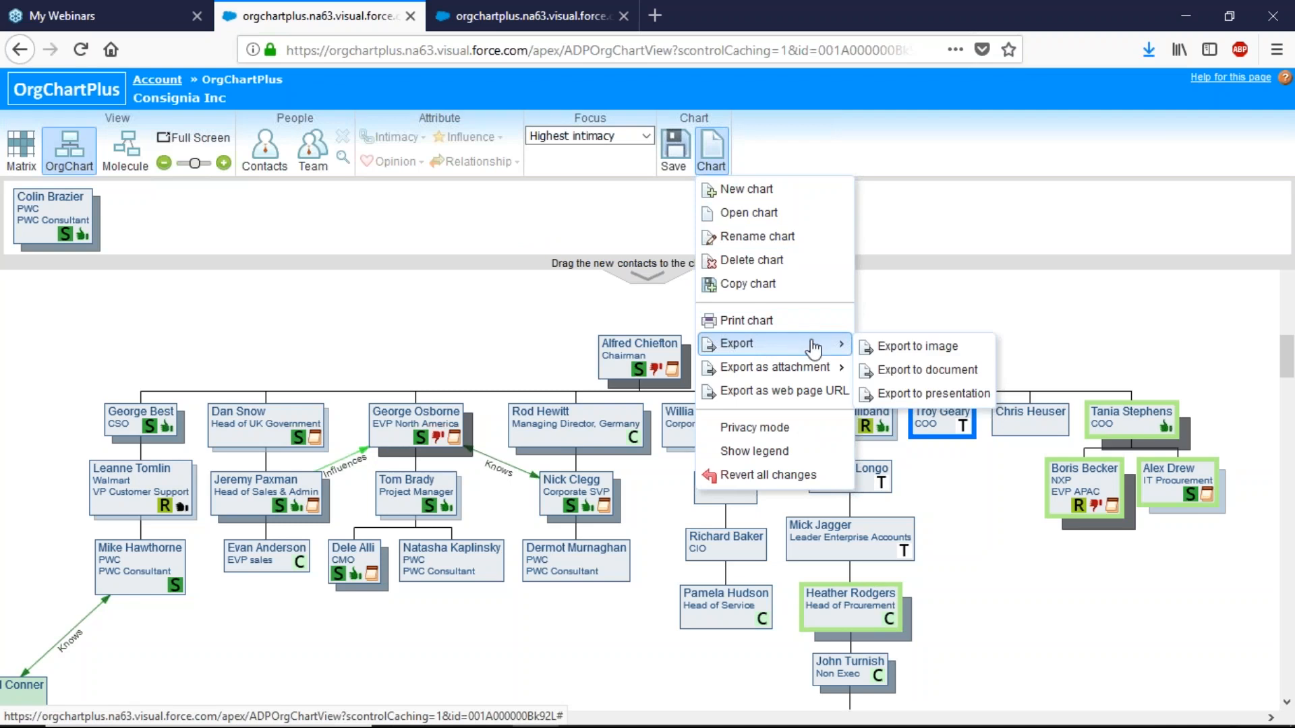
left_click(964, 376)
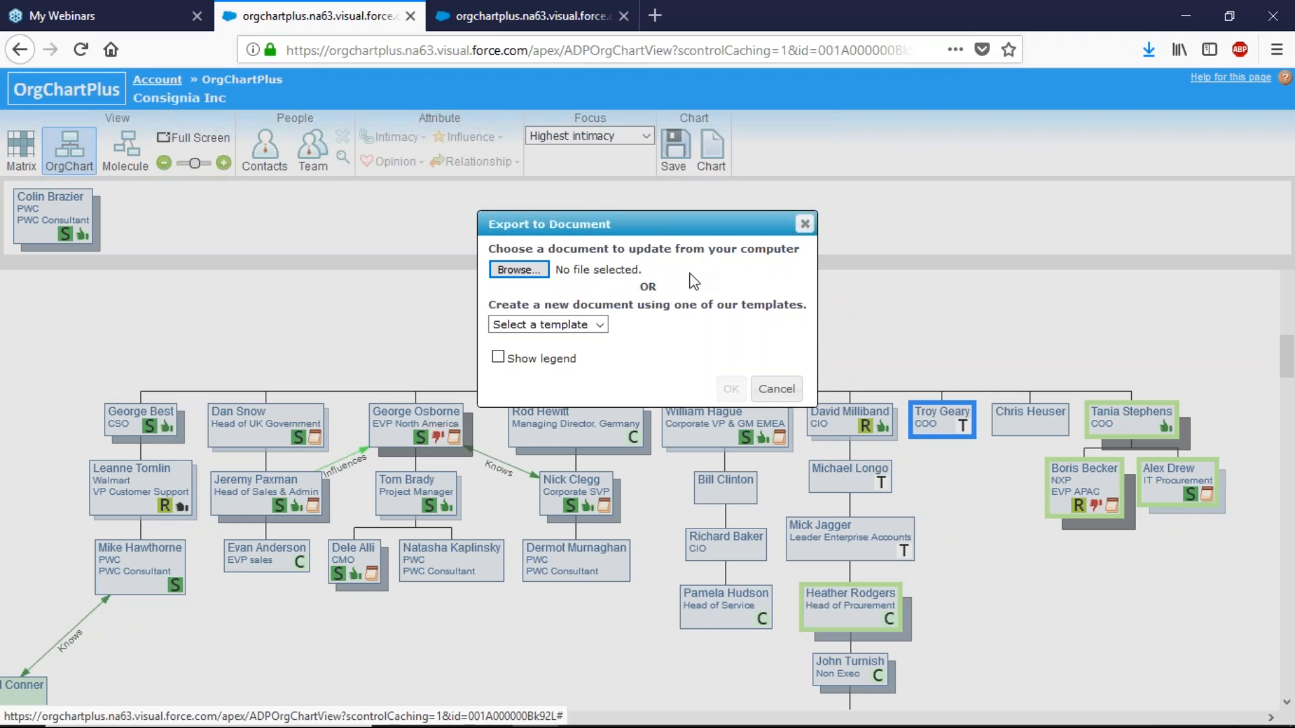
- Look through the Work folder for a Word document to update, and leave it without choosing a file
left_click(540, 270)
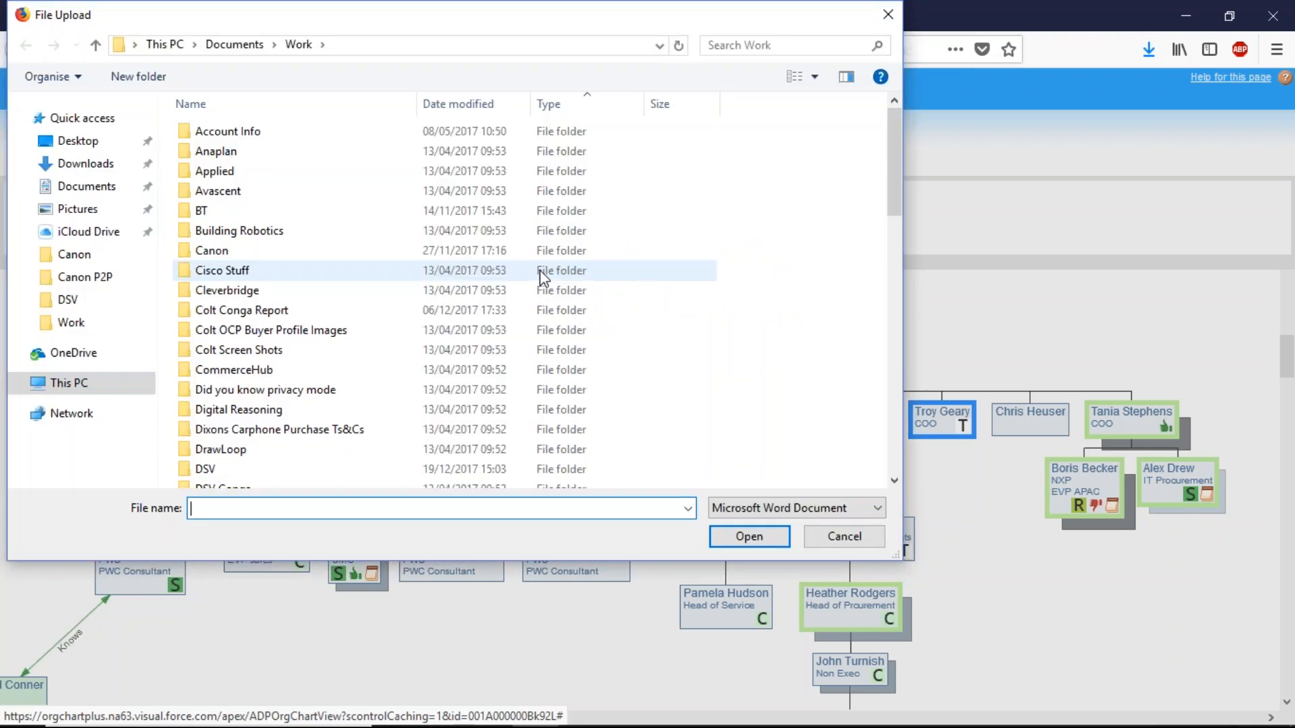
scroll(539, 270, "down", 13)
scroll(540, 270, "up", 13)
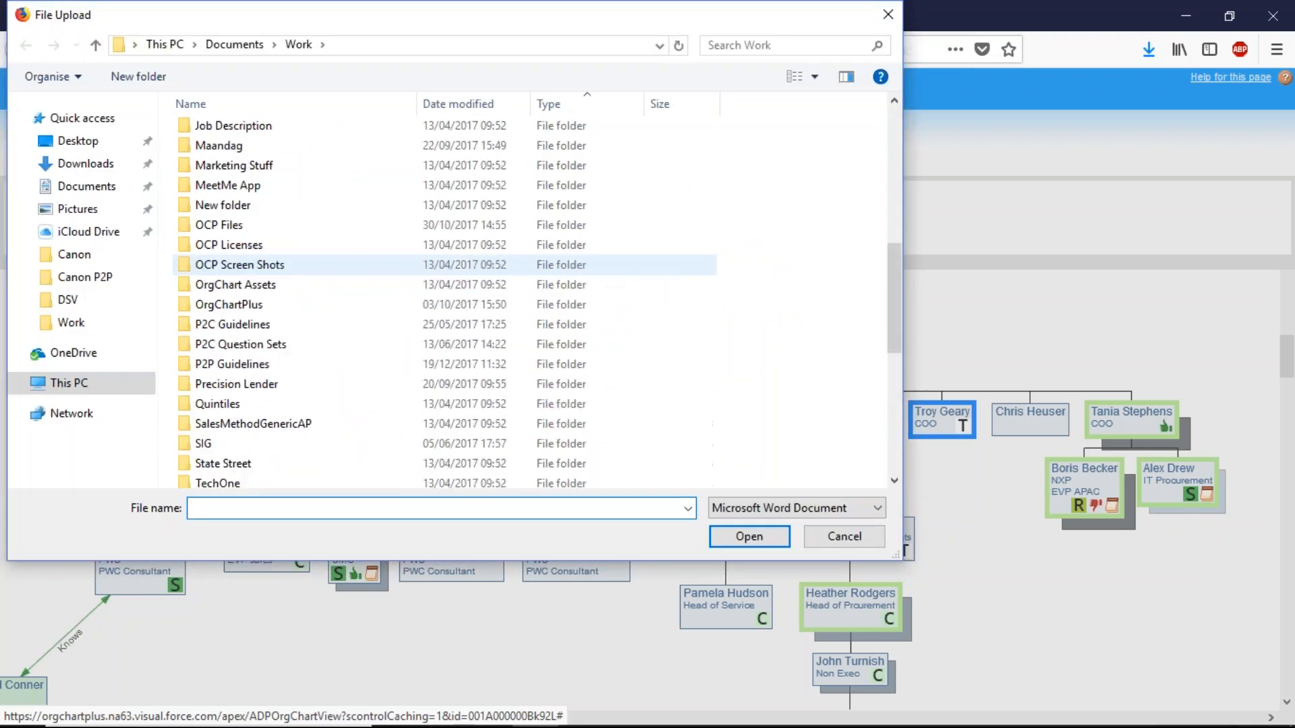
scroll(539, 270, "down", 15)
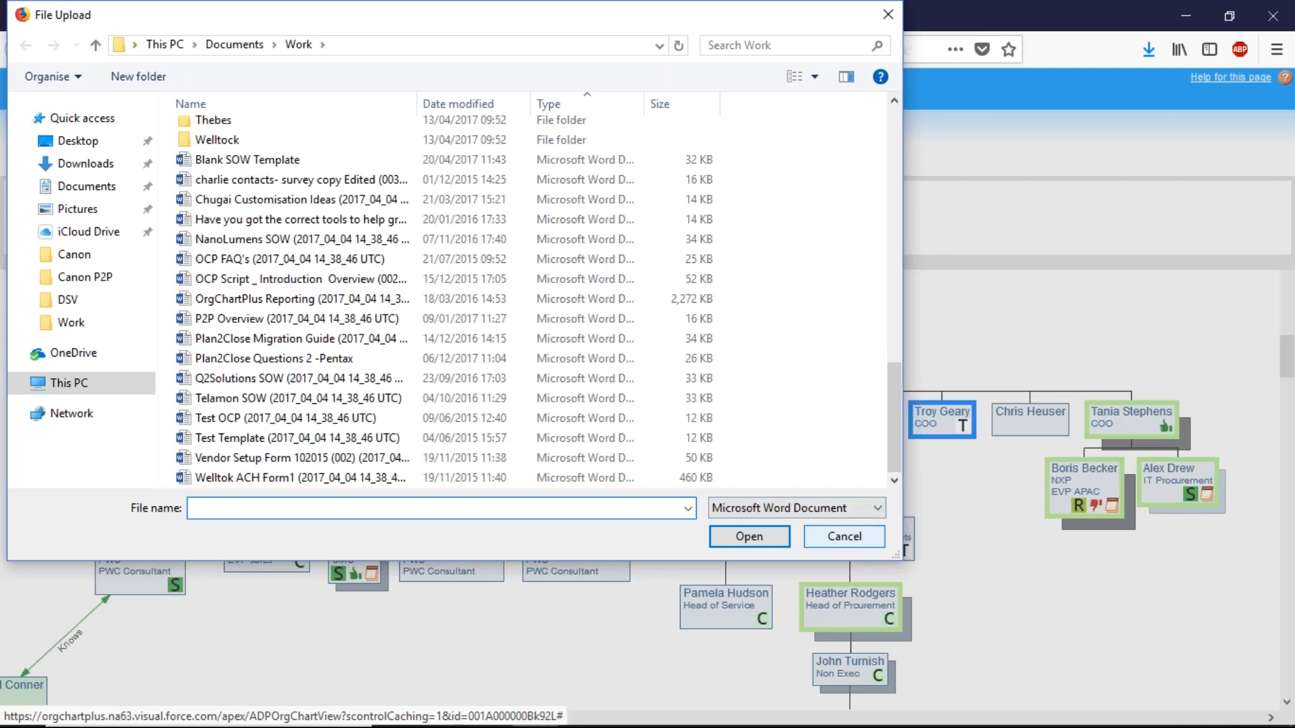
left_click(837, 540)
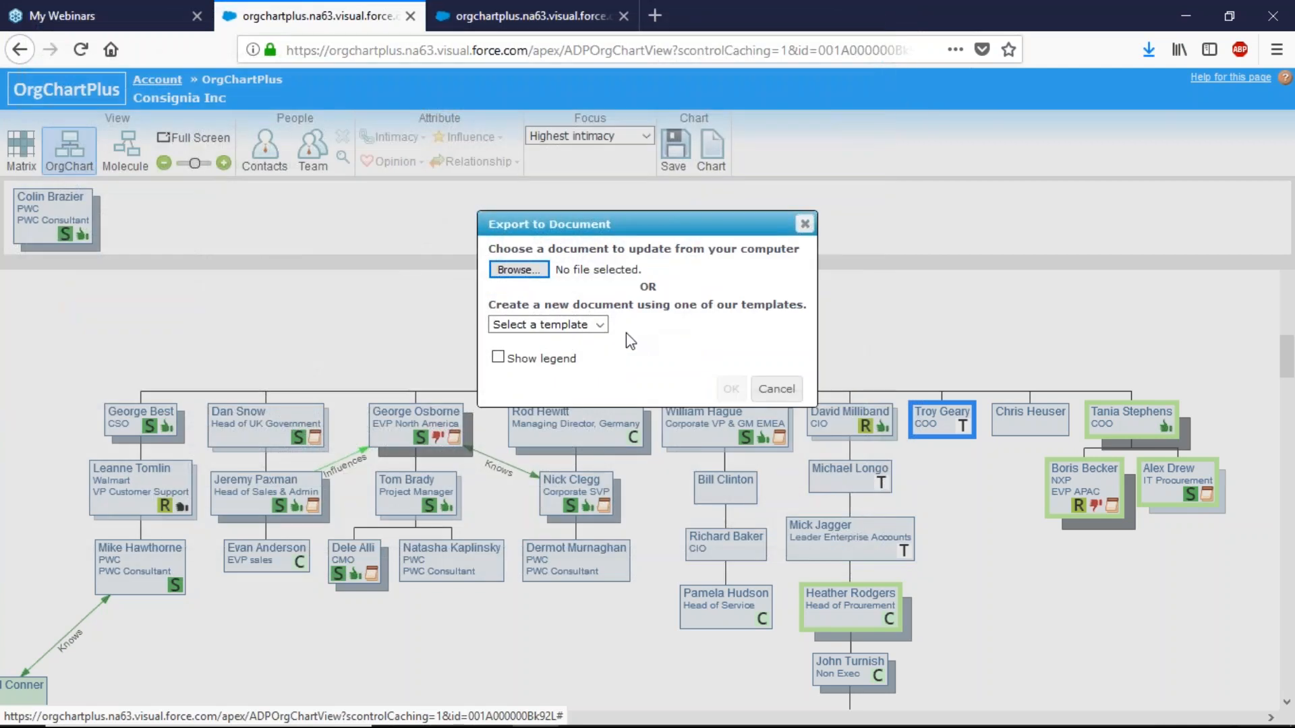
- Create the document from the A4 landscape template with the legend included, and open OrgChartPlus.docx in Microsoft Word
left_click(600, 325)
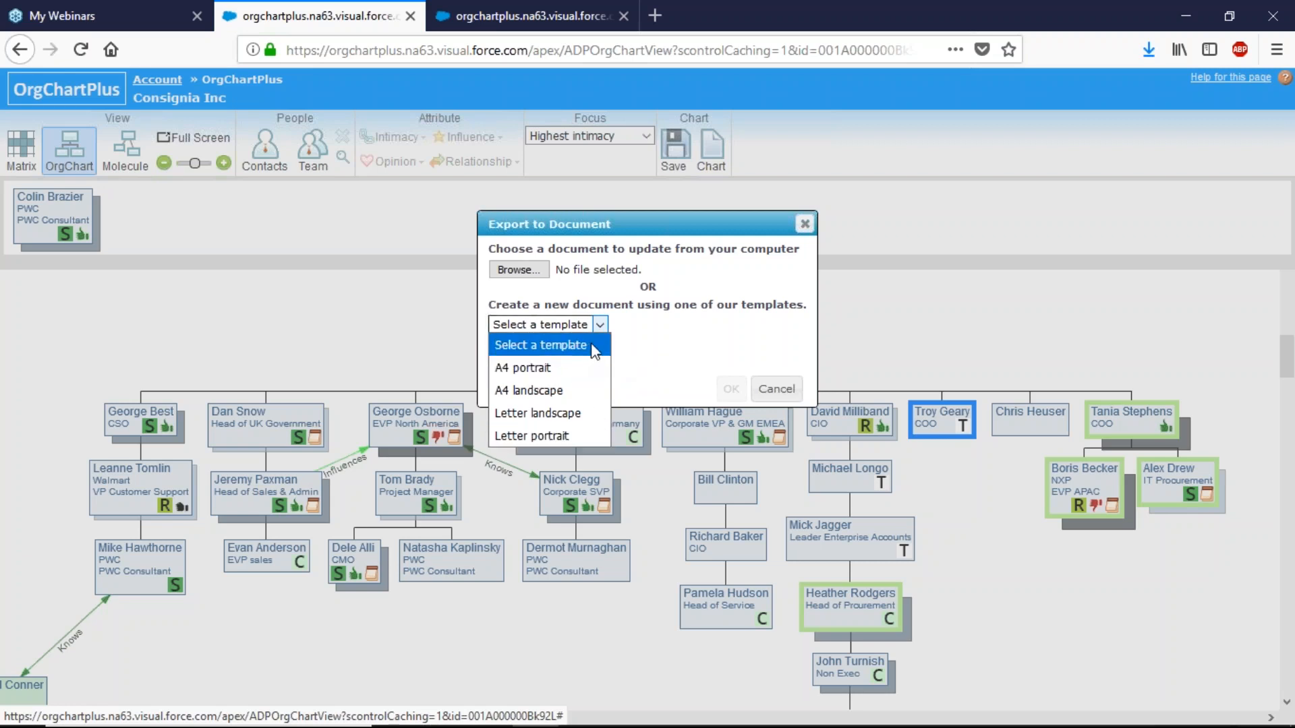
left_click(587, 389)
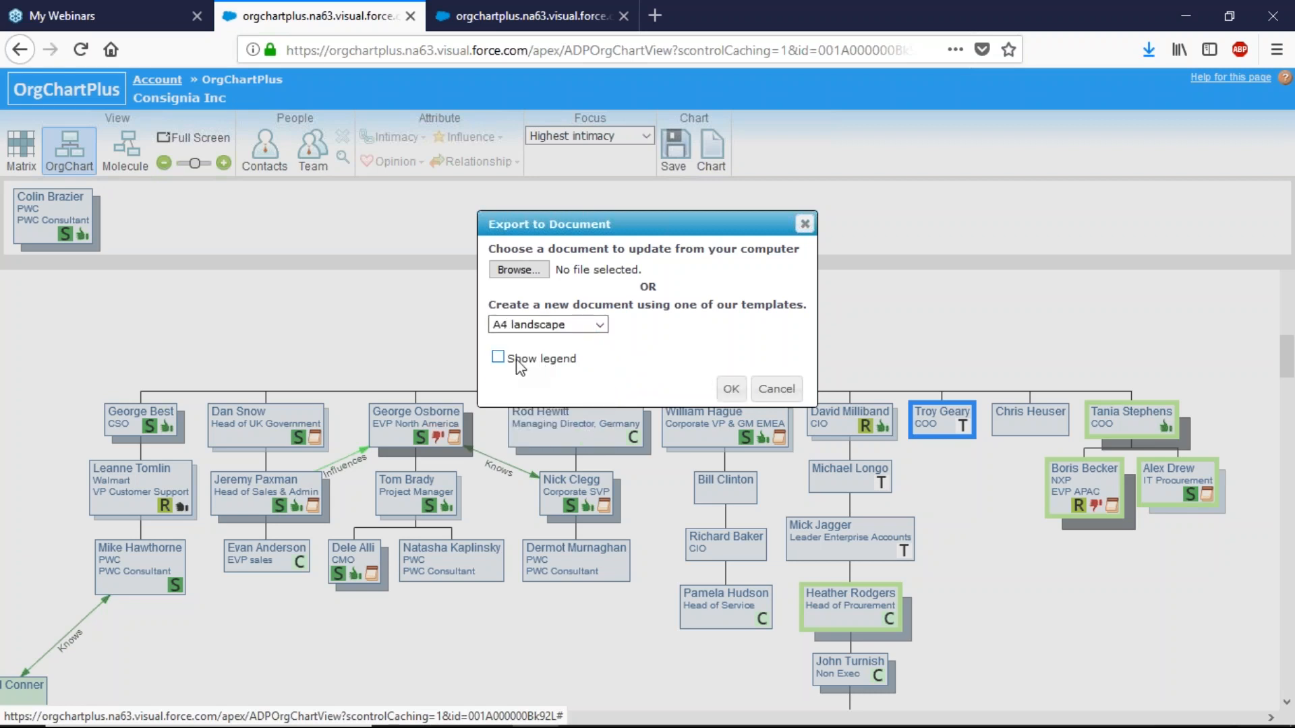
left_click(497, 358)
left_click(730, 391)
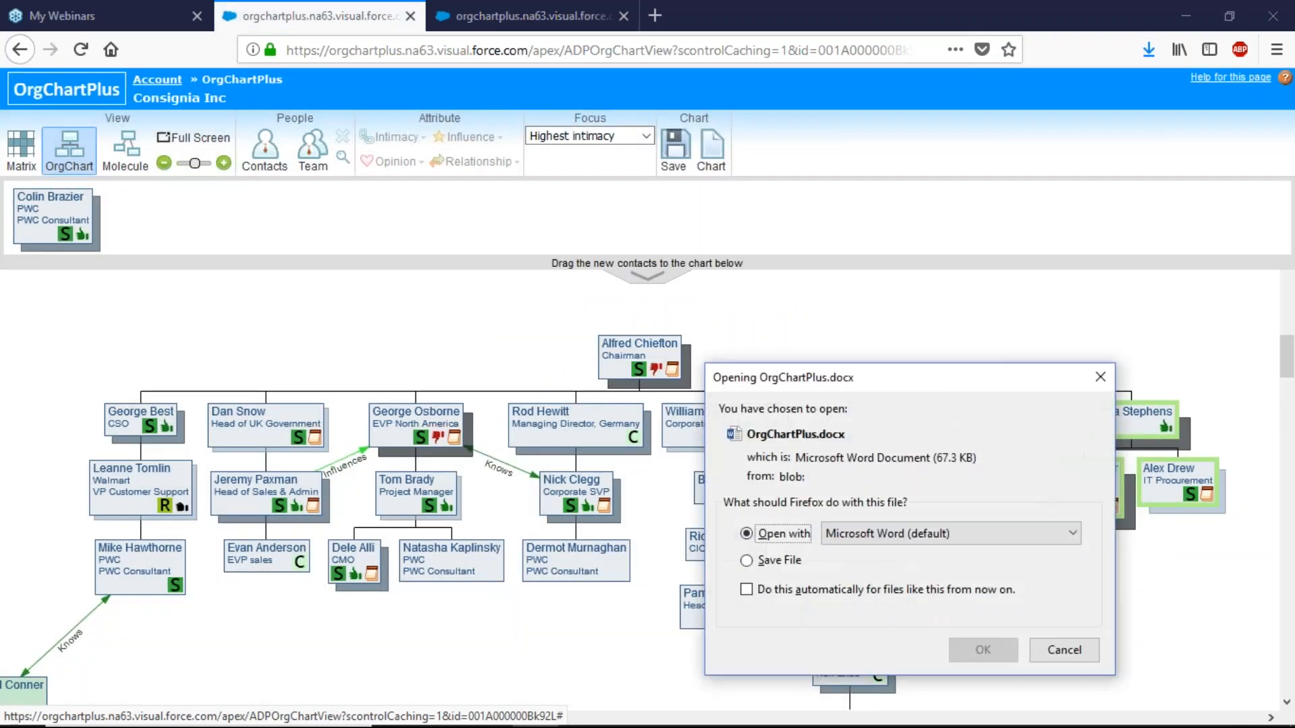
left_click_drag(795, 382, 549, 310)
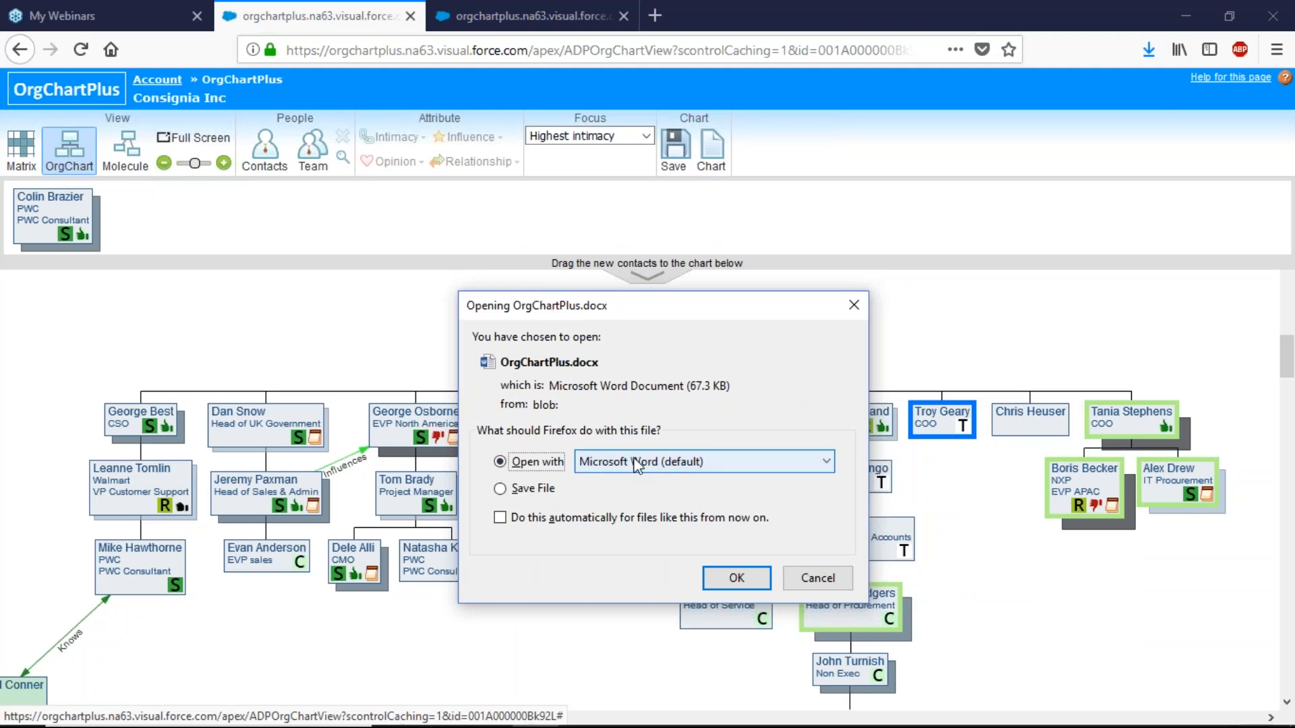
left_click(736, 578)
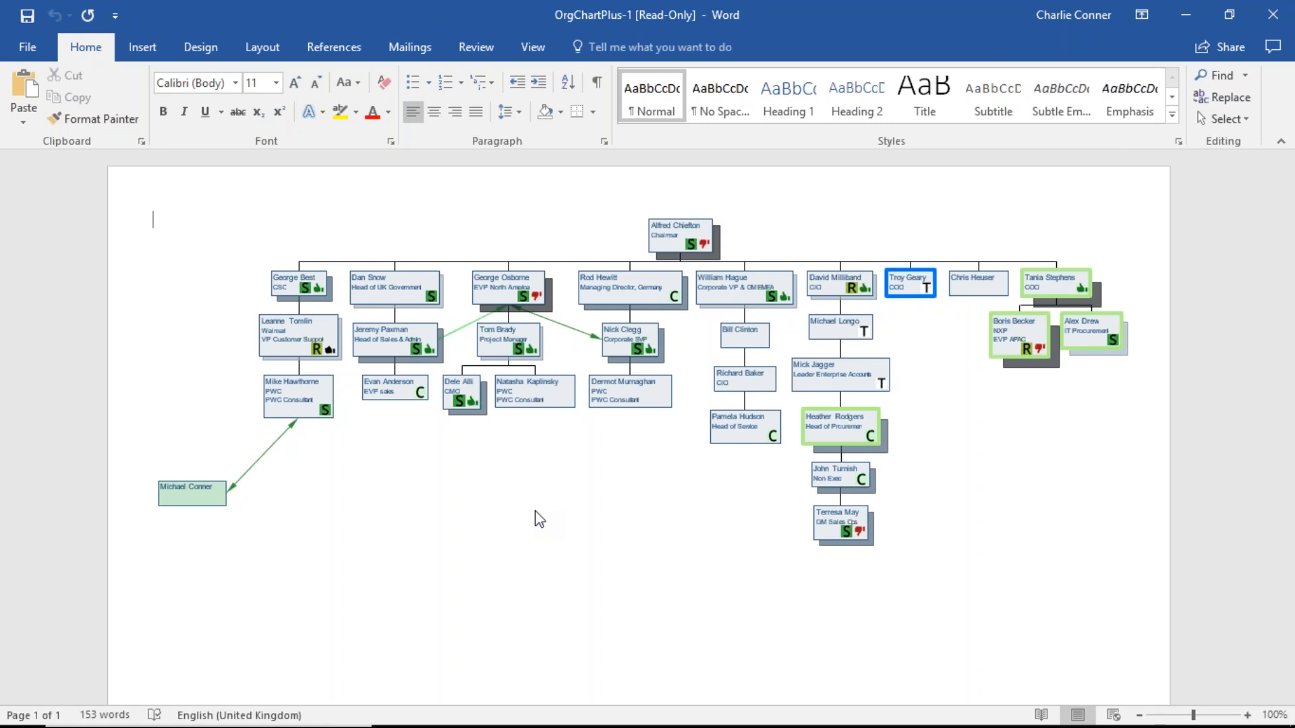
- In the exported Word chart, replace the name in the PWC Consultant box beneath the Corporate SVP with "?"
left_click(607, 382)
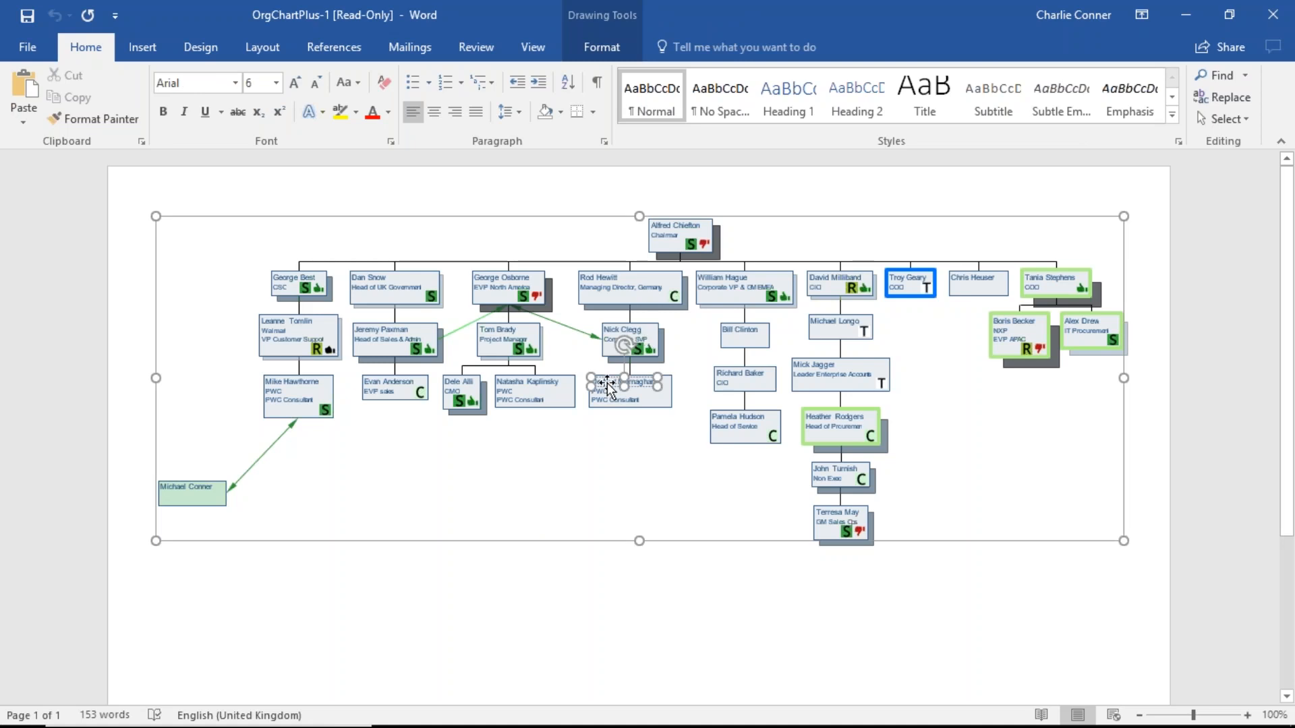
left_click(1247, 715)
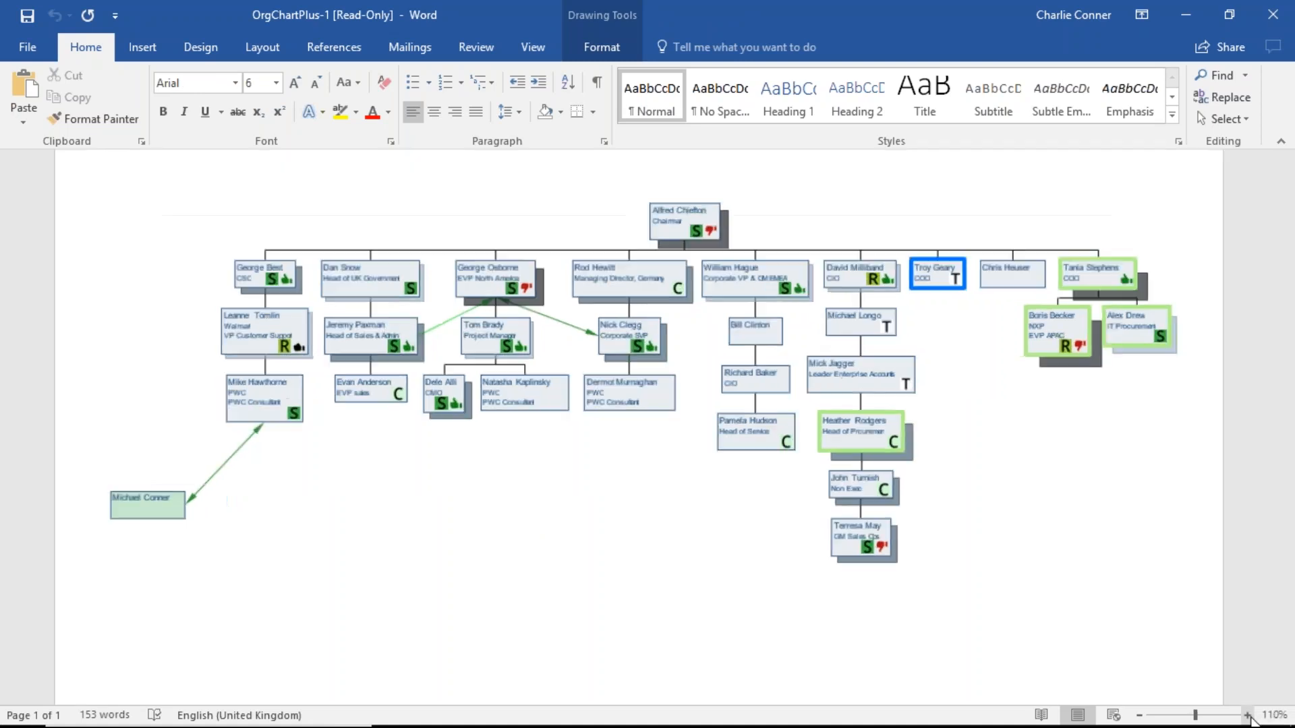
left_click(1247, 715)
left_click(1247, 715)
left_click(1247, 715)
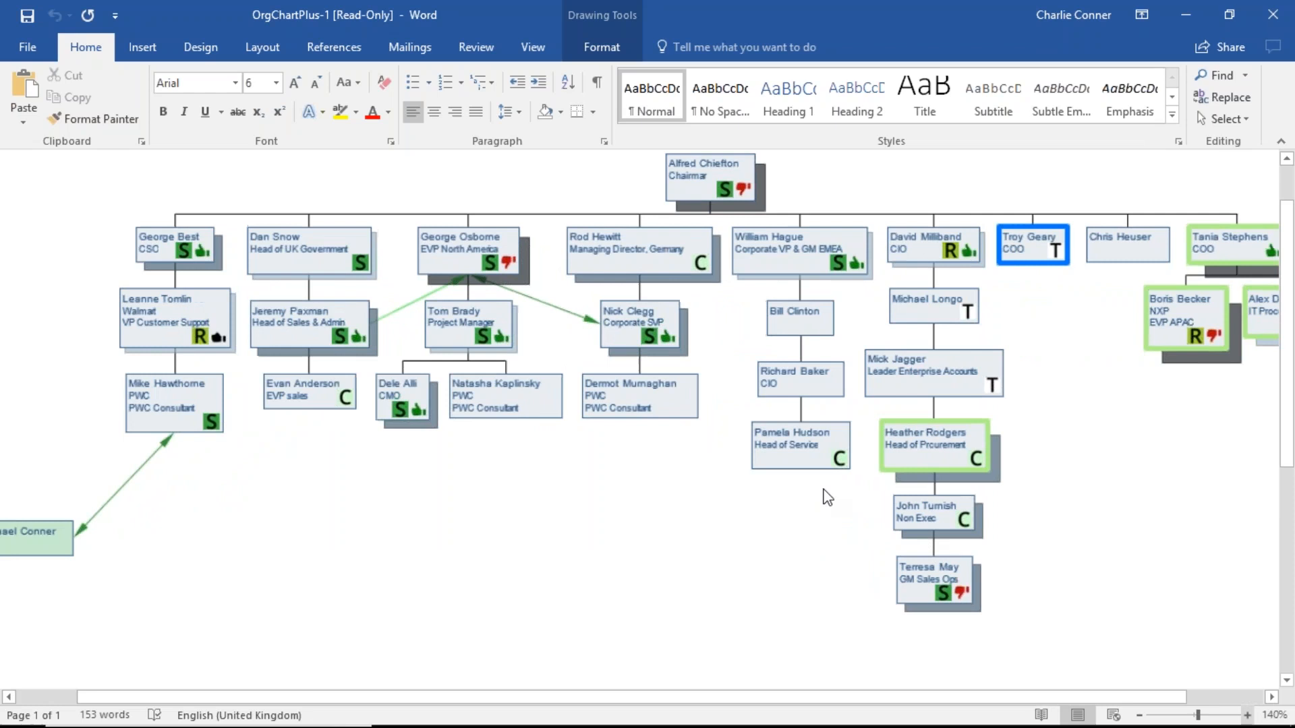
left_click(585, 382)
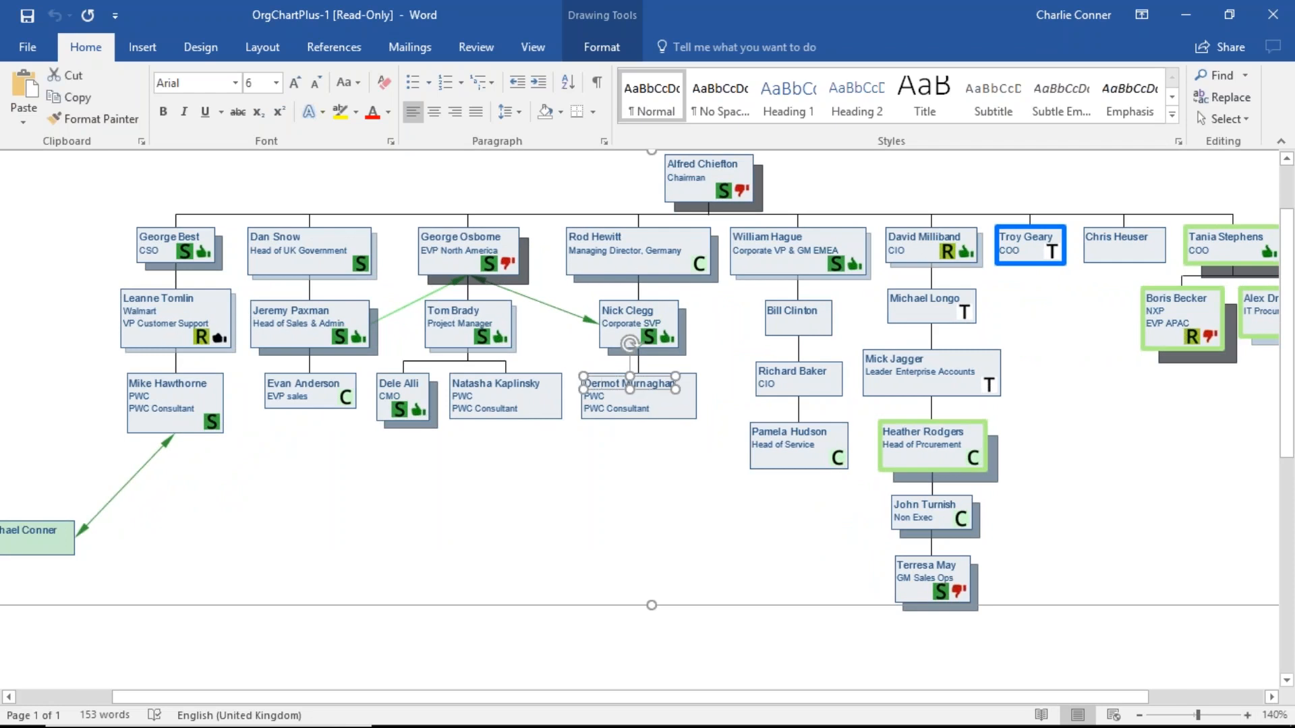
triple_click(609, 385)
key("Delete")
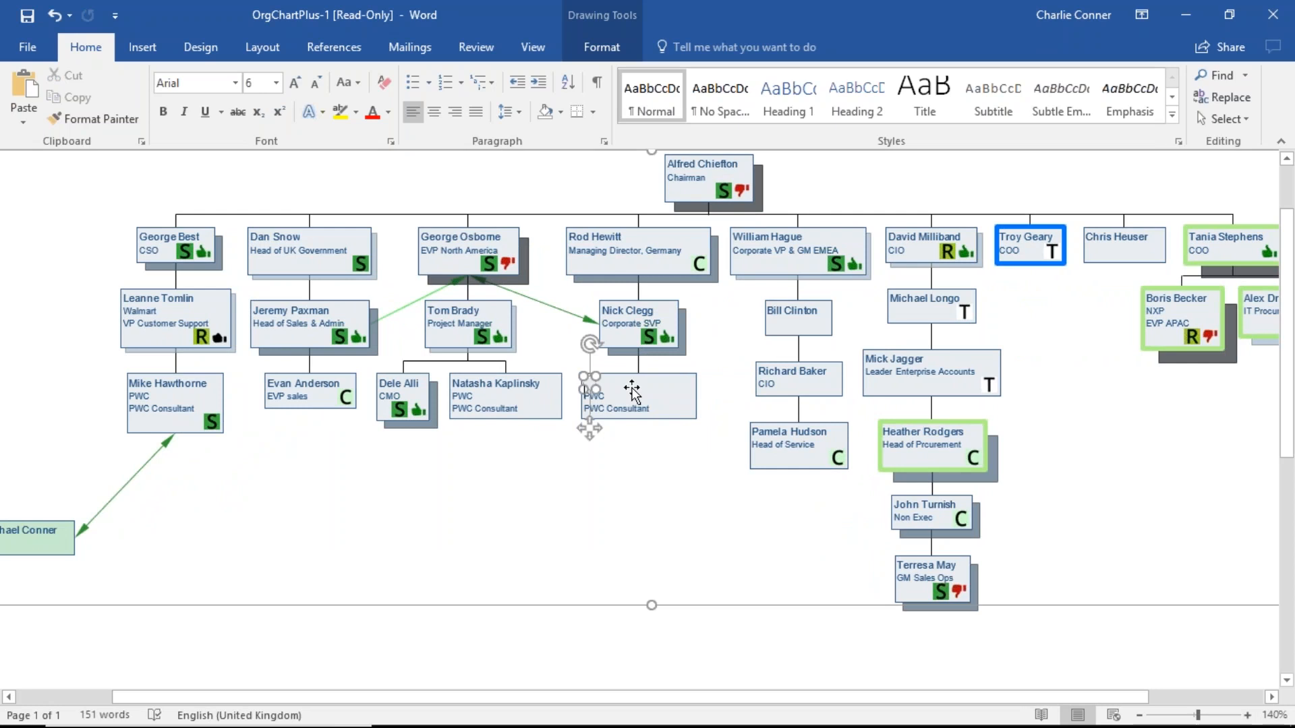
type("?")
left_click(640, 499)
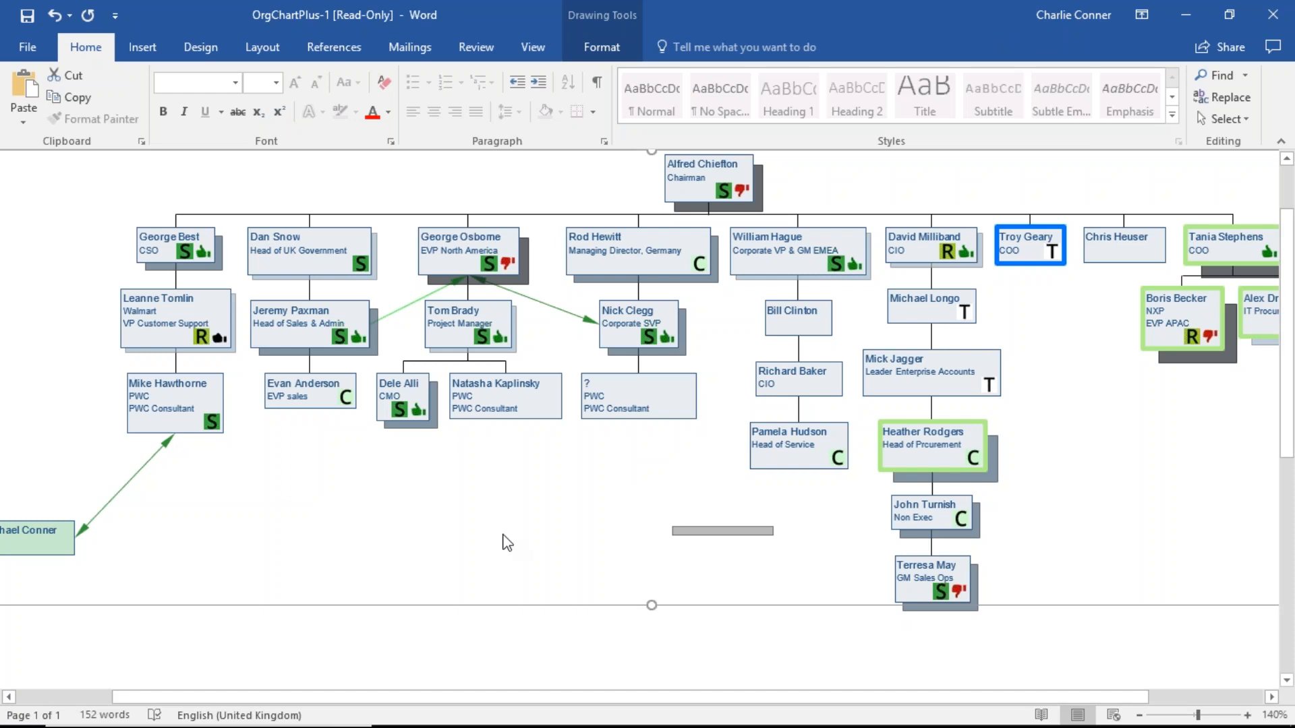
- Delete the double-headed green arrow between the green contact box and the PWC Consultant box under the VP Customer Support
left_click(140, 467)
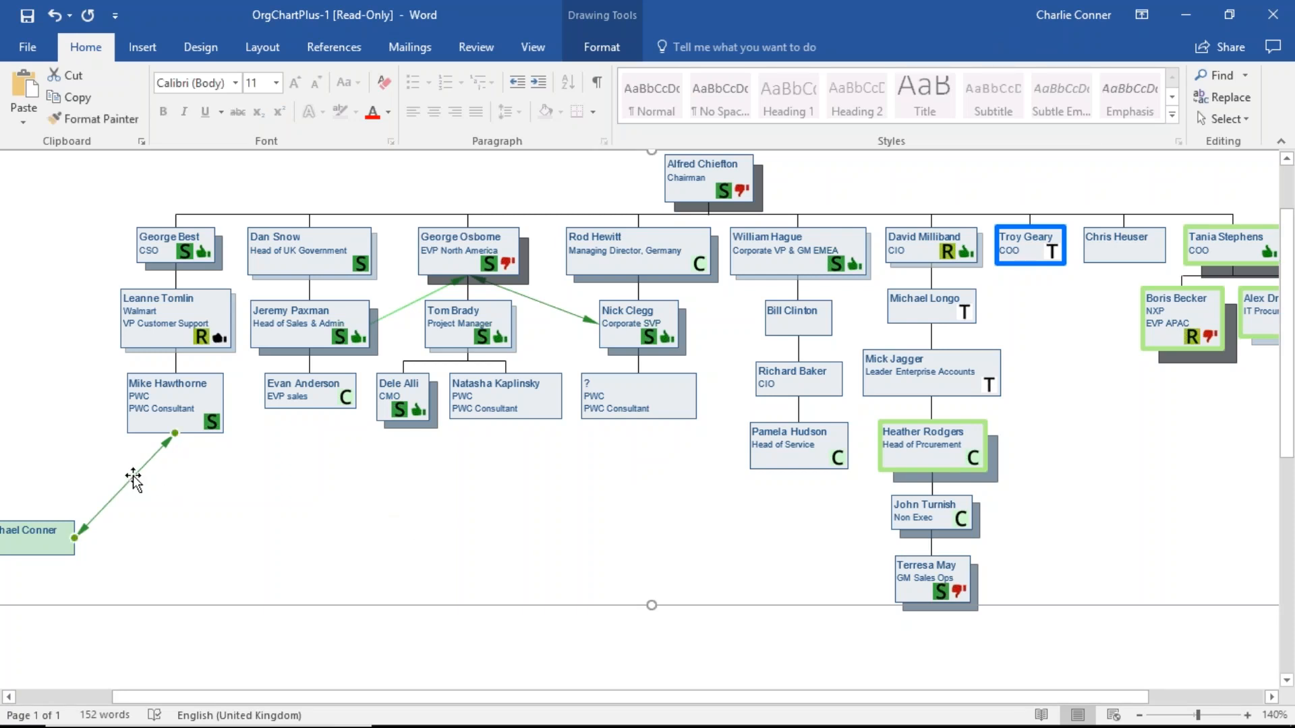
key("Delete")
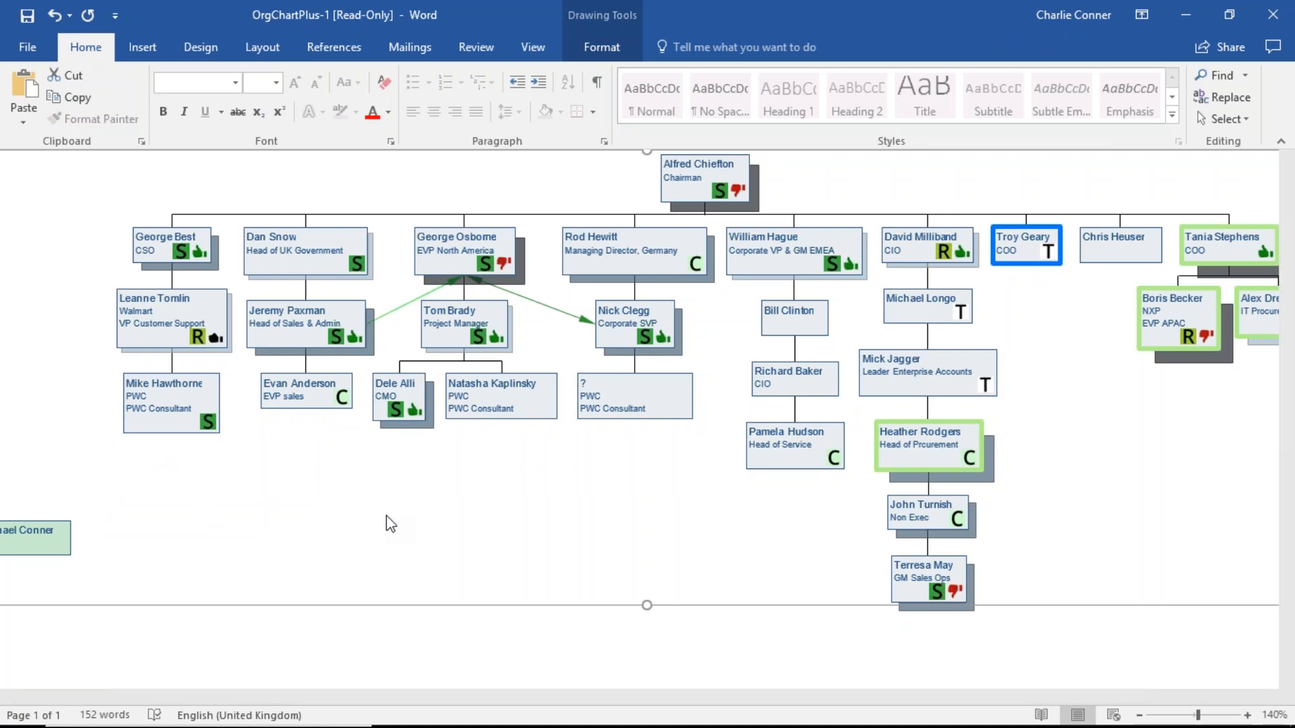
- Switch to the other exported Word document and examine the Highest intimacy molecule chart and the text of the Head of Procurement box
key("alt+Tab")
key("alt+Tab")
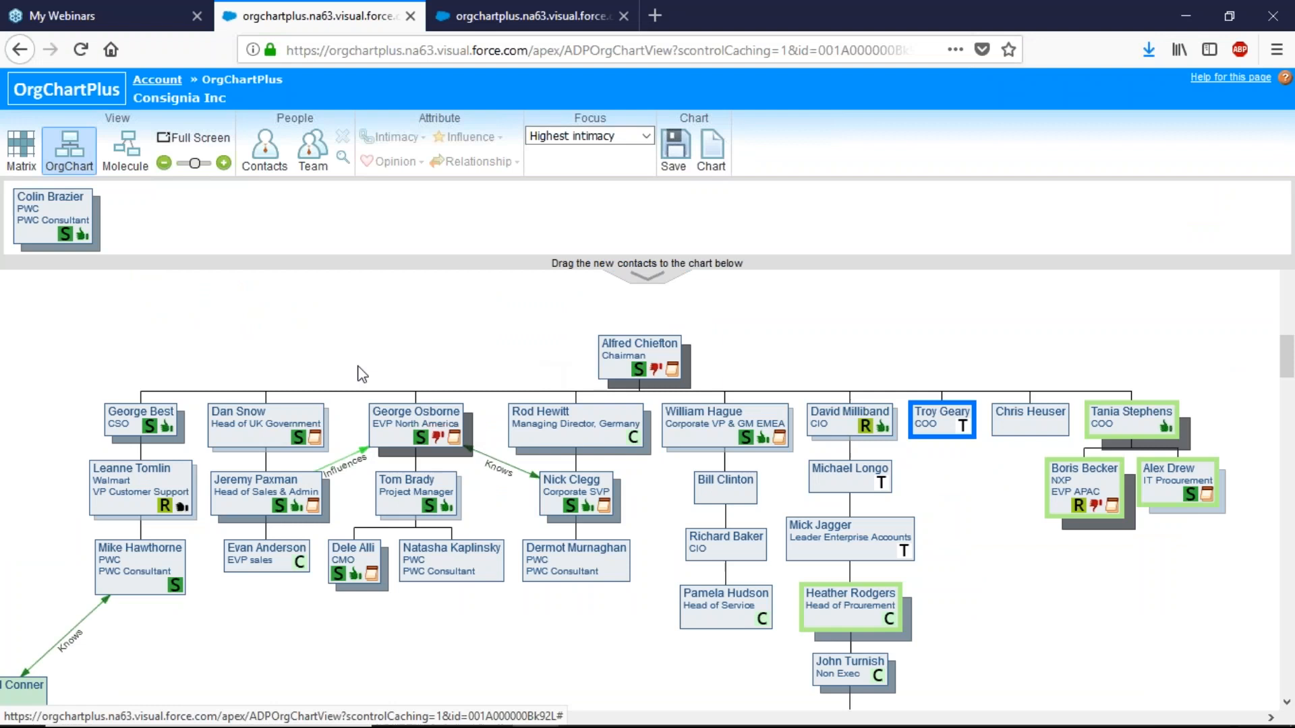
key("alt+Tab")
key("alt+Tab")
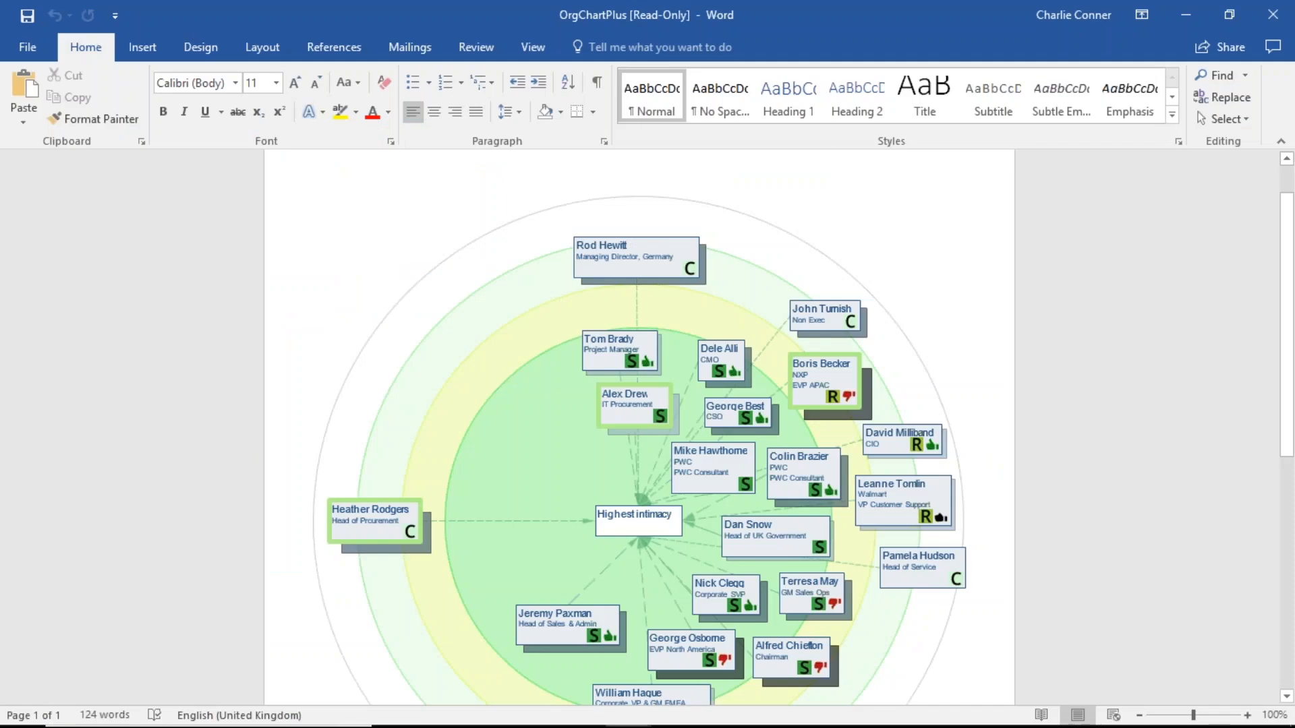
scroll(564, 306, "down", 1)
scroll(640, 425, "down", 5)
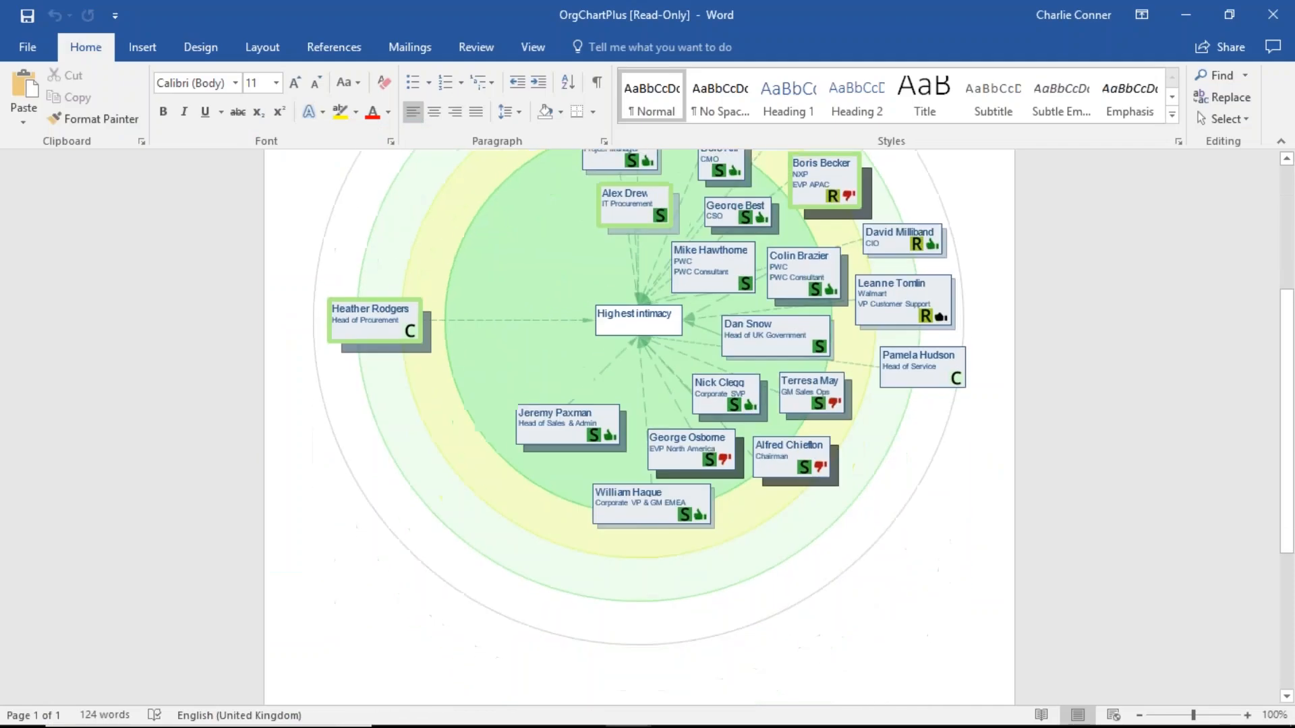
scroll(639, 425, "up", 2)
scroll(640, 425, "up", 2)
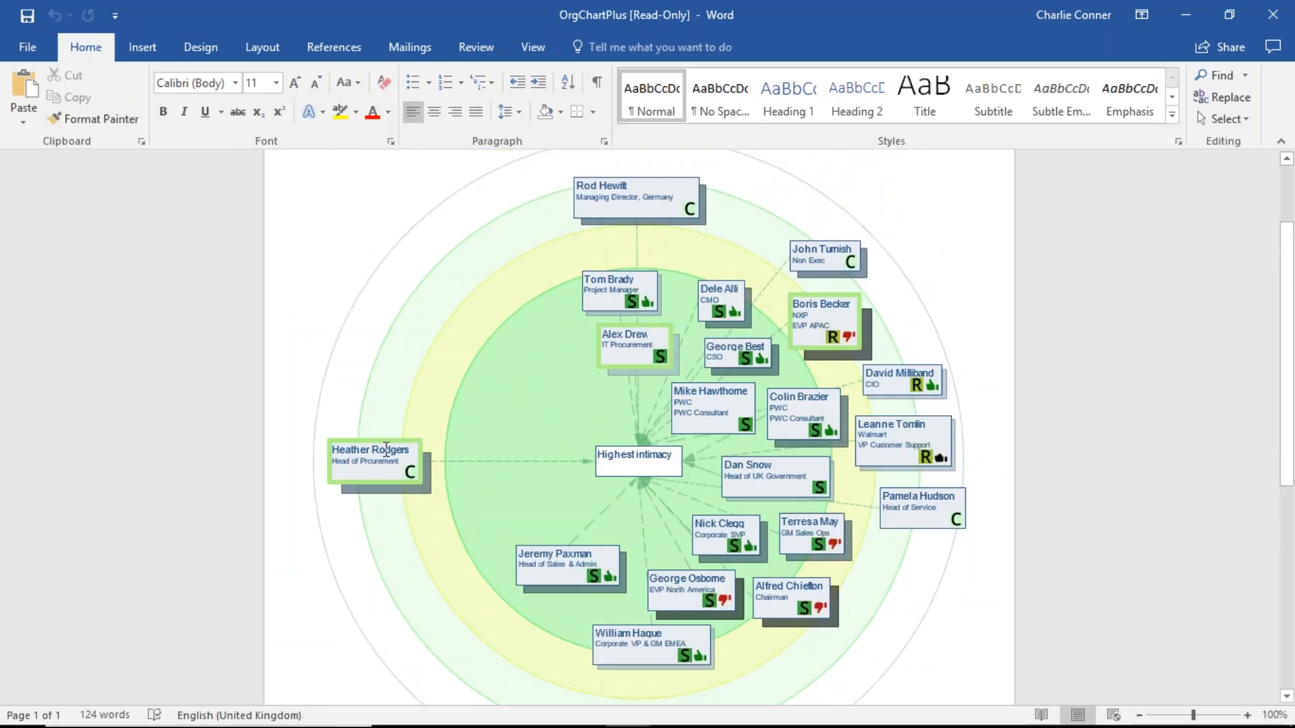
double_click(388, 450)
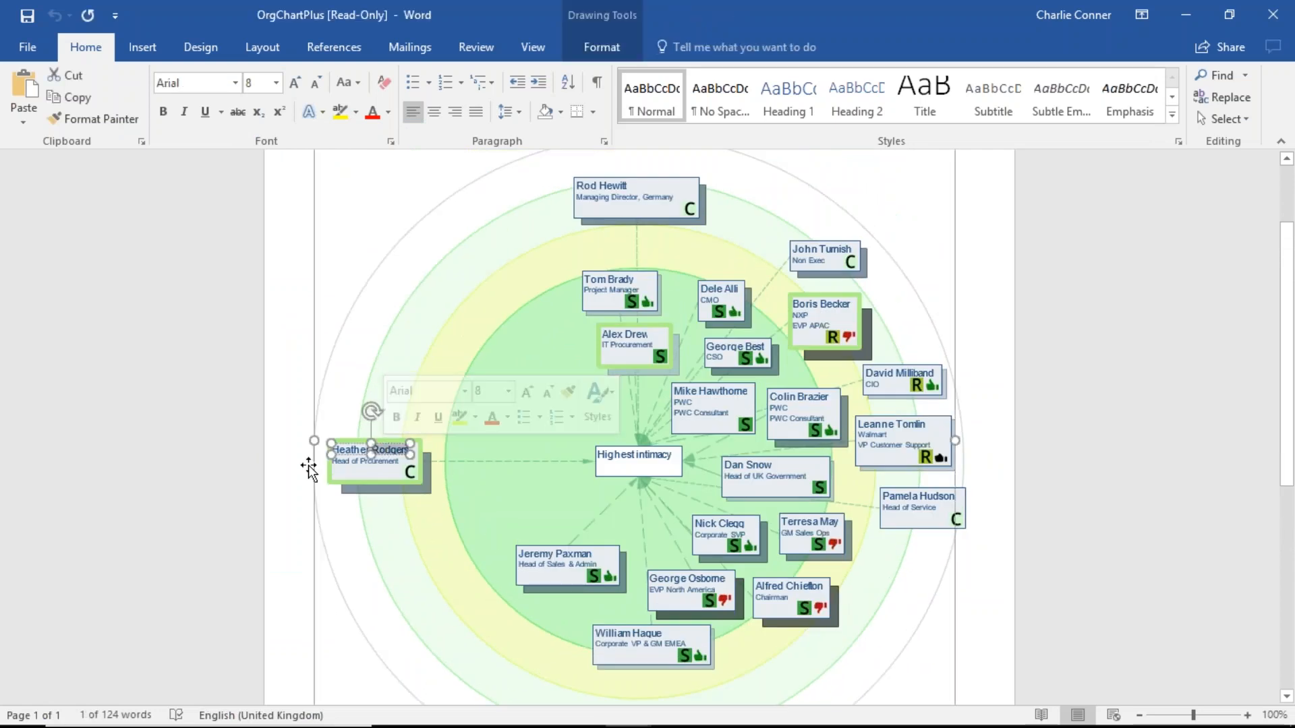
left_click(272, 475)
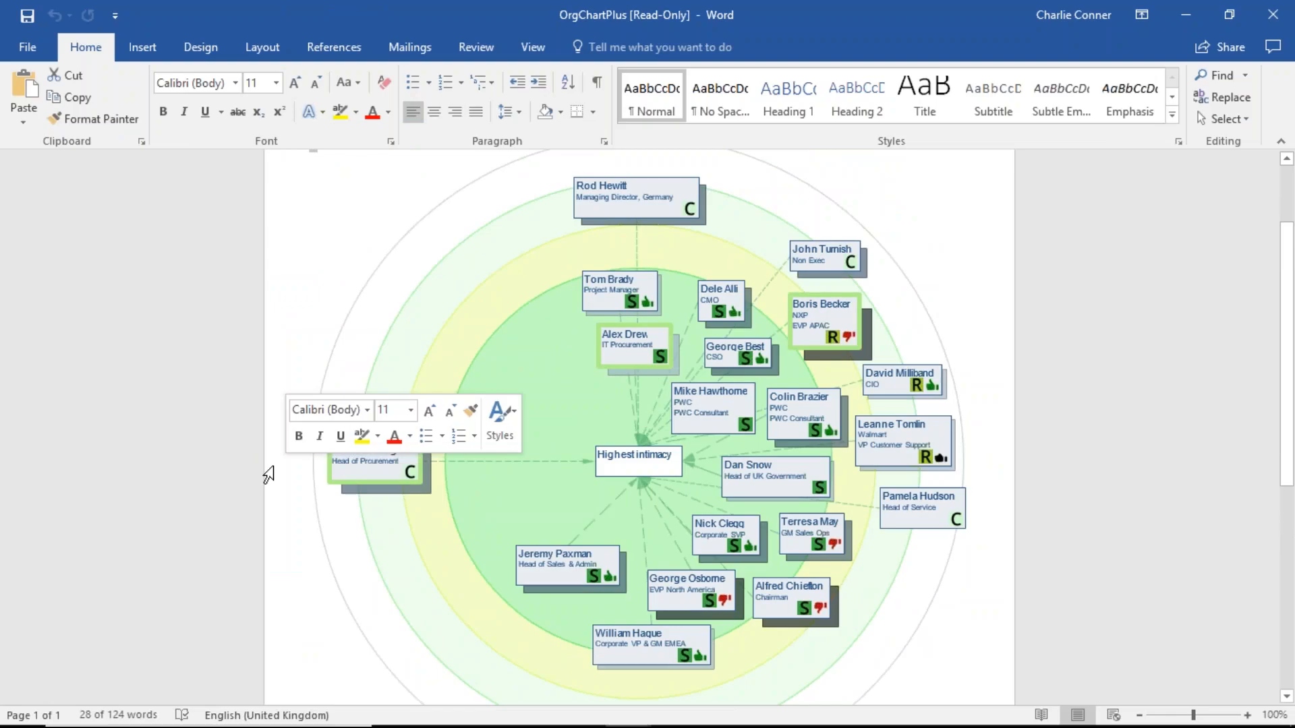
- Switch back to OrgChartPlus in the browser, start an export of the org chart to a presentation and check the template choices
key("alt+Tab")
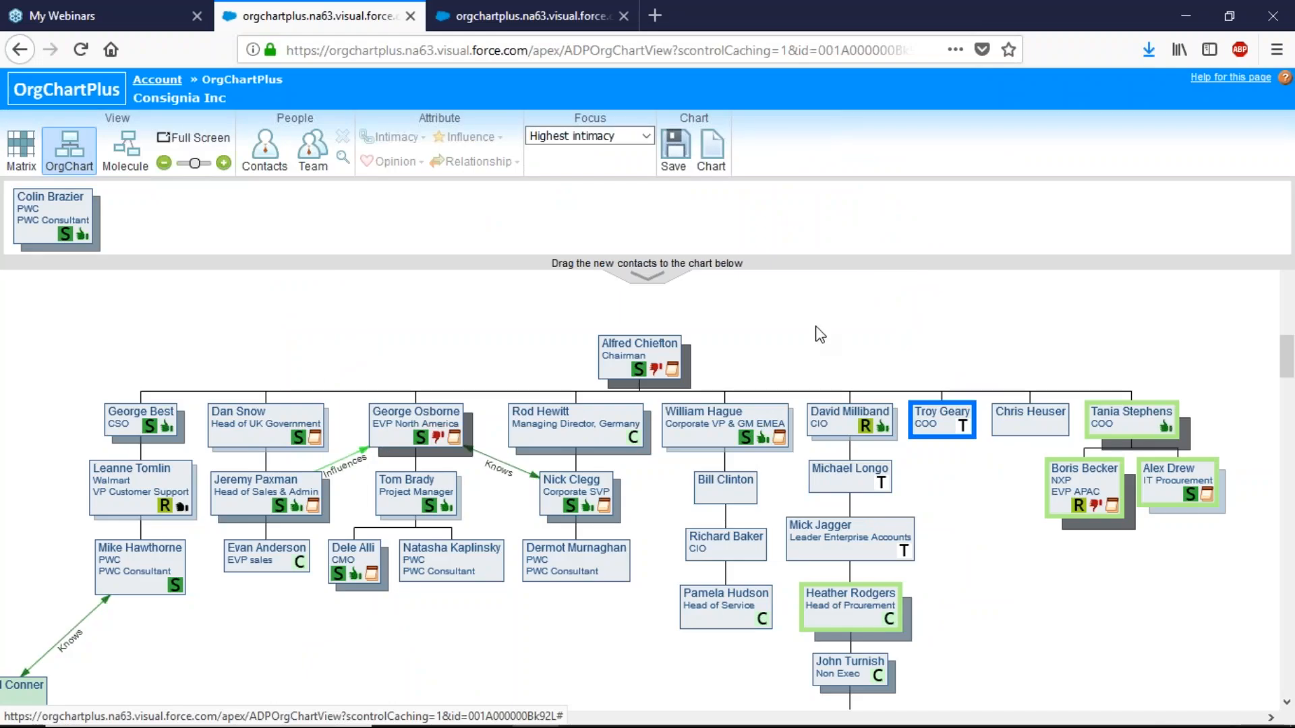
left_click(718, 156)
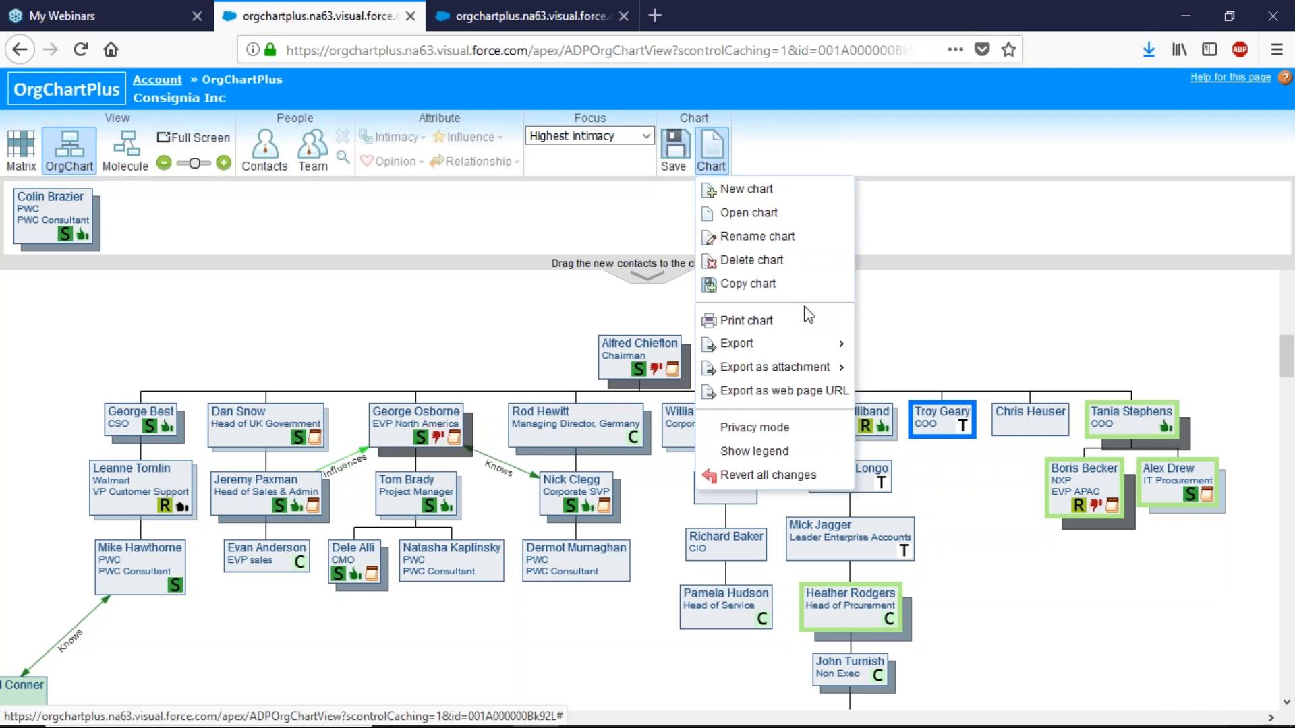
mouse_move(804, 352)
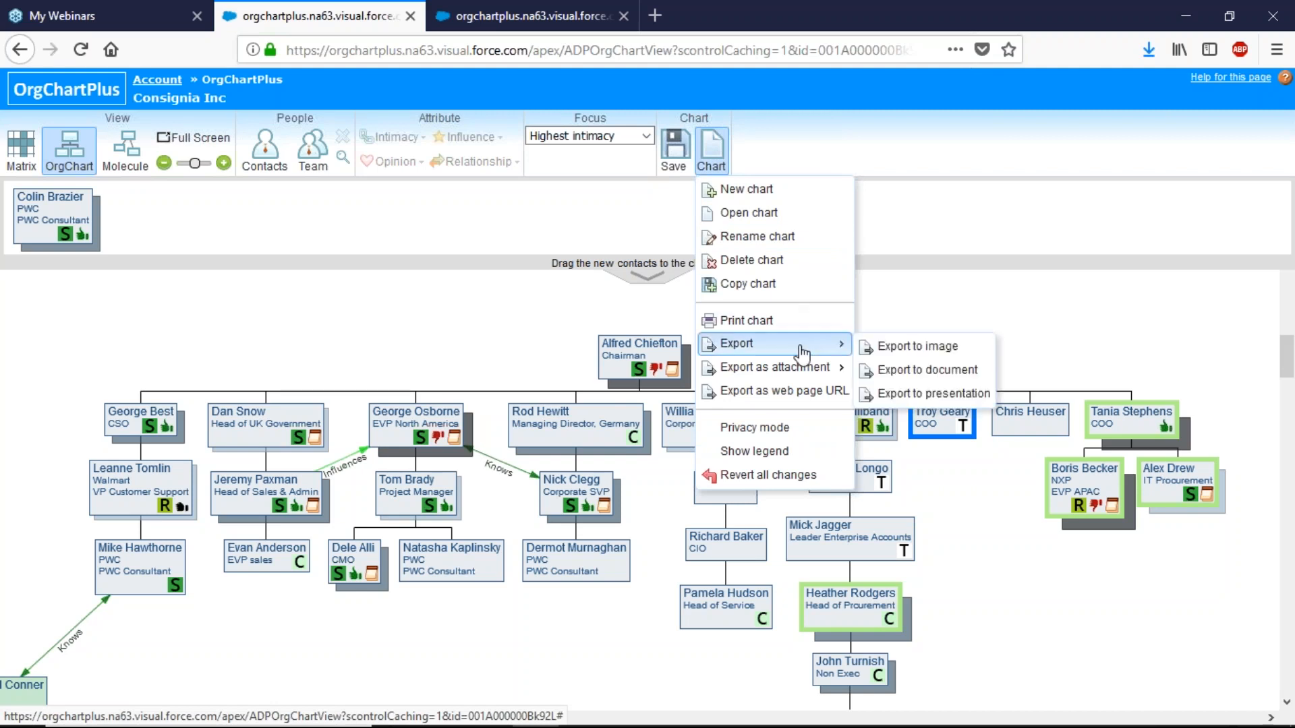
left_click(944, 395)
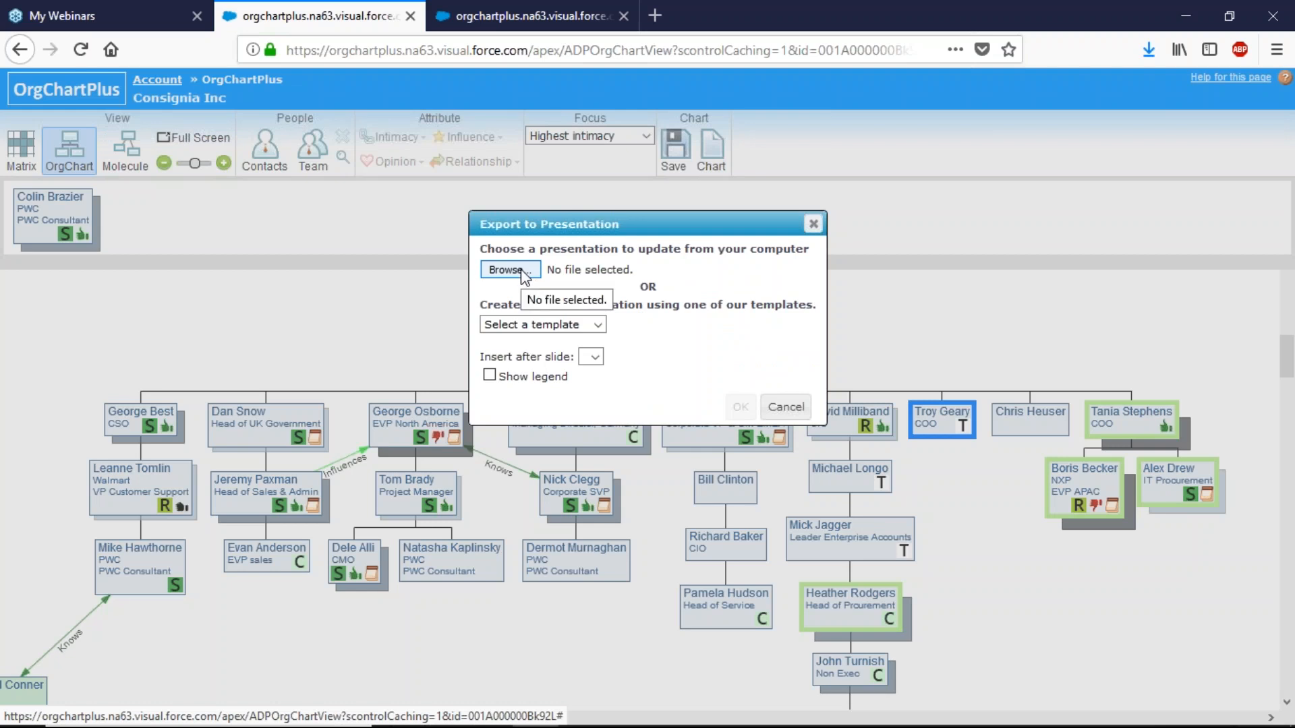
left_click(595, 325)
left_click(691, 361)
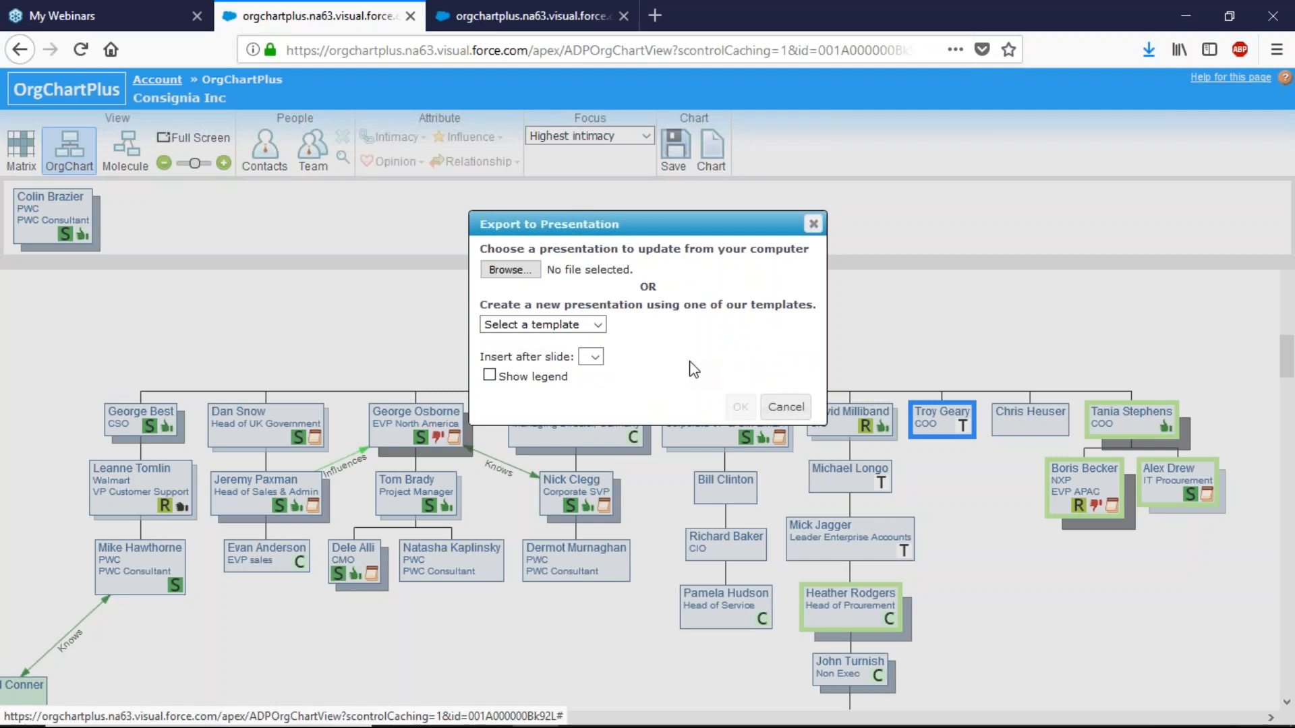
- Choose the file OCP 4.0 (2017_04_04 14_38_46 UTC).pptx from the Work folder as the presentation to update
left_click(511, 270)
scroll(425, 338, "down", 10)
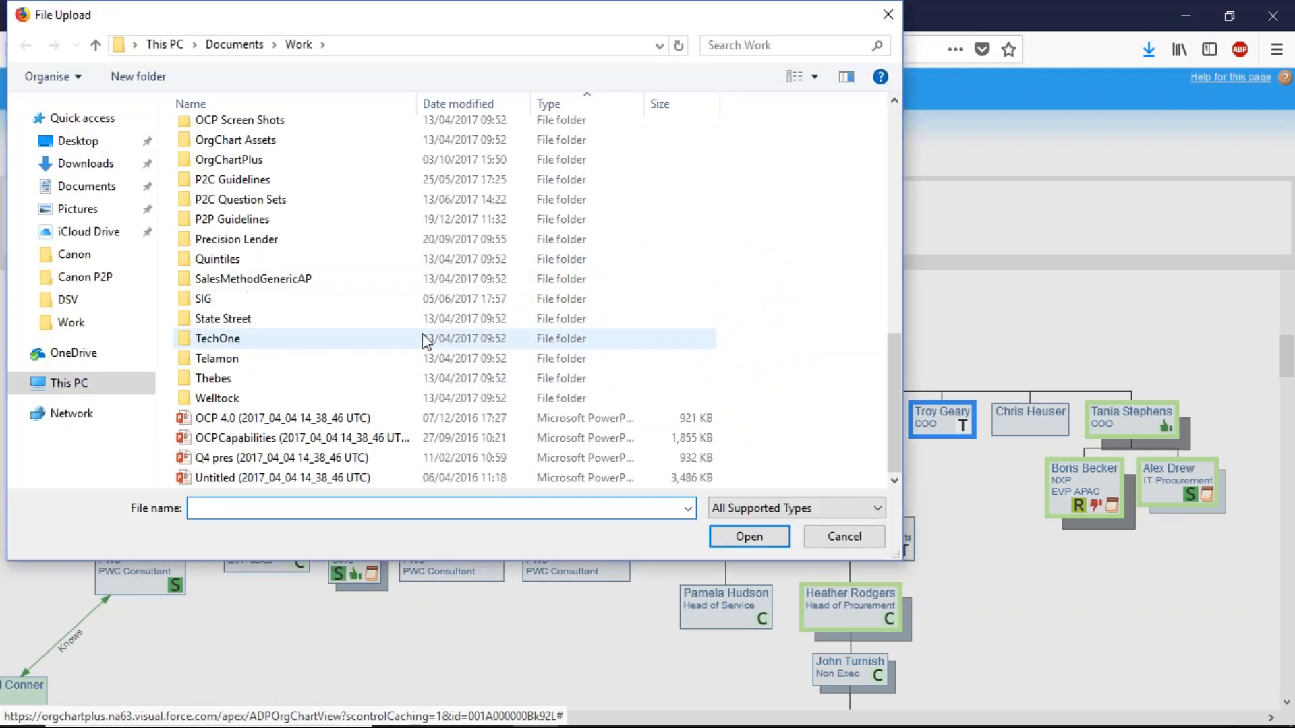
left_click(301, 424)
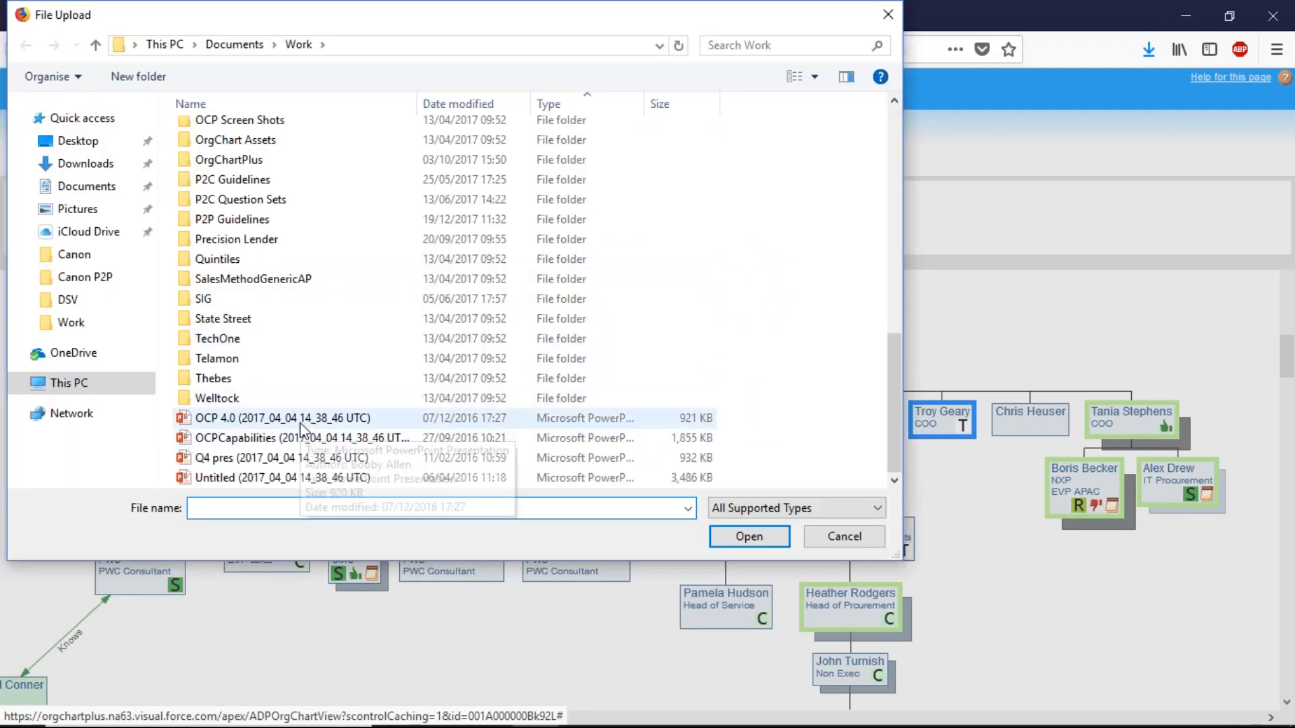
double_click(301, 423)
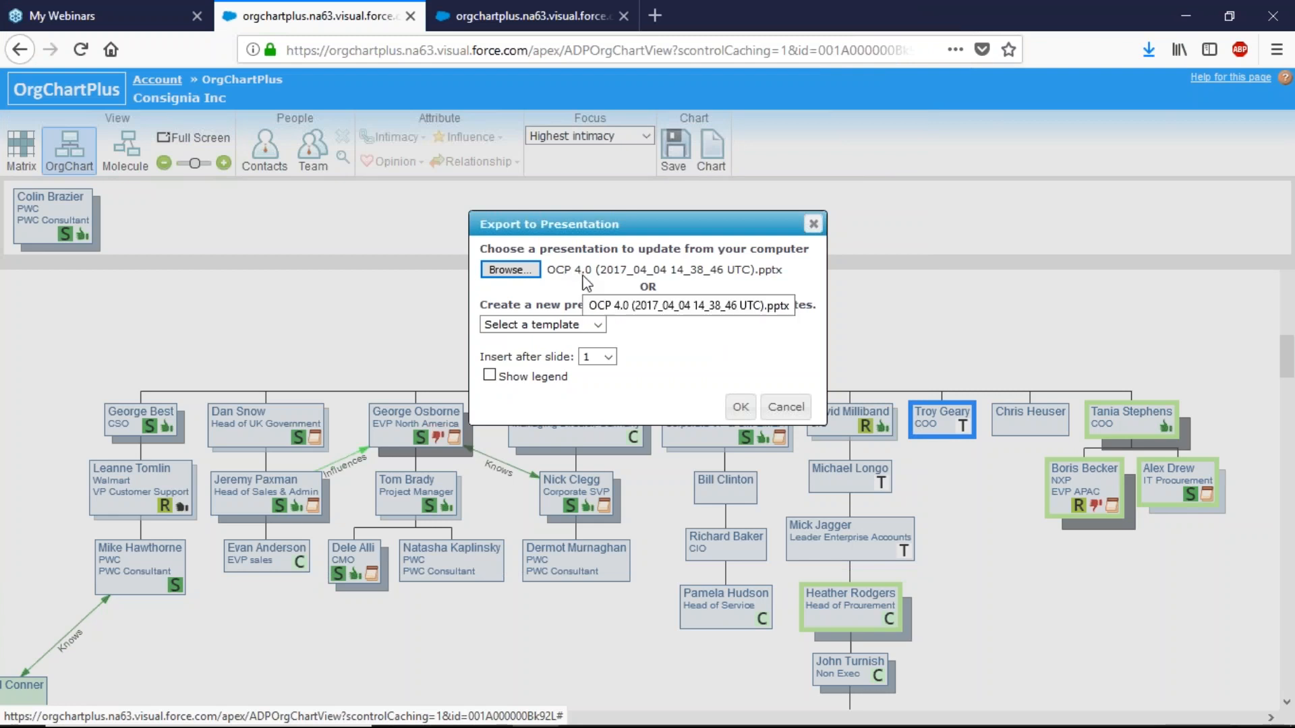
- Export the org chart with its legend after slide 12 and open the resulting presentation in PowerPoint
left_click(609, 358)
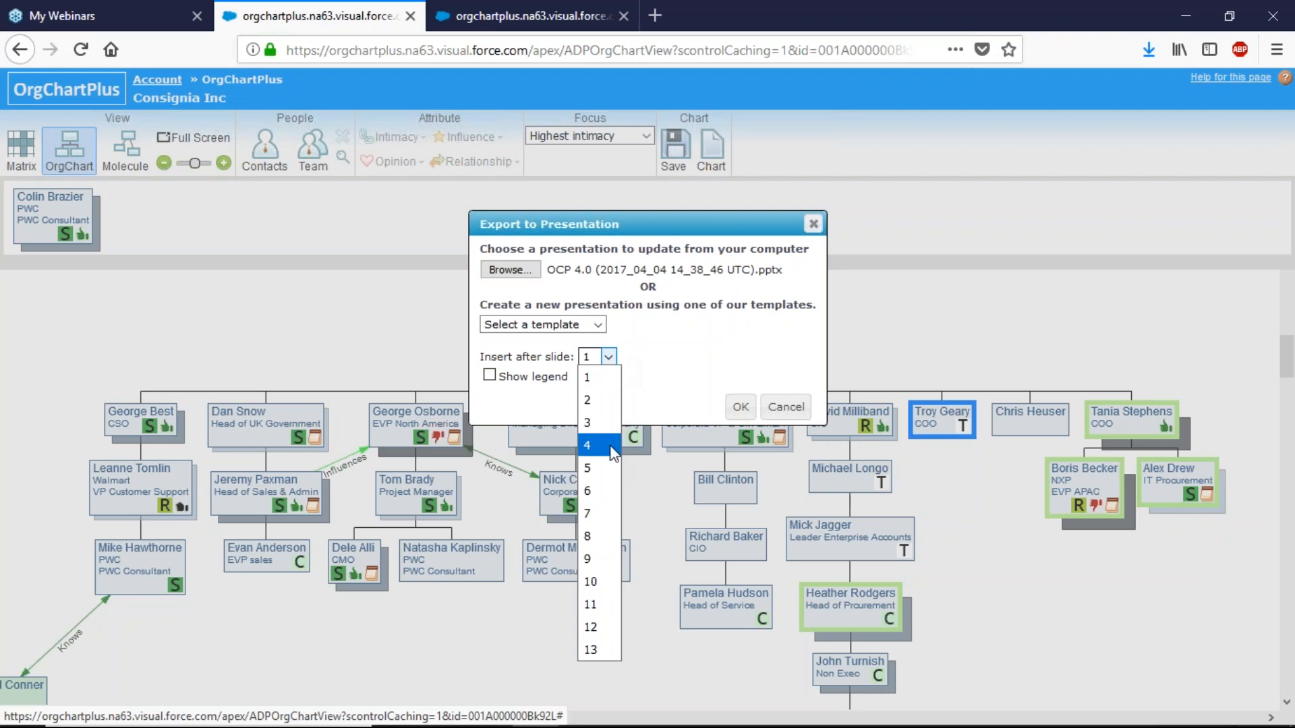
left_click(614, 627)
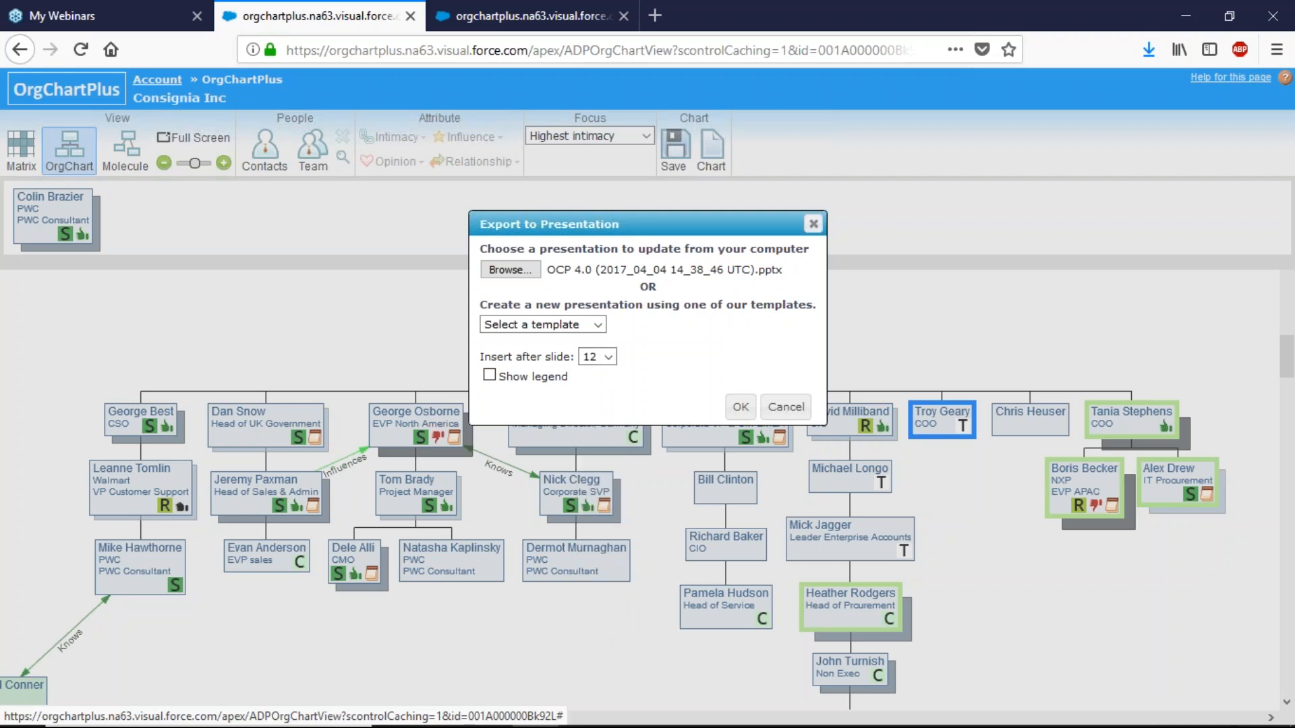
left_click(516, 383)
left_click(740, 406)
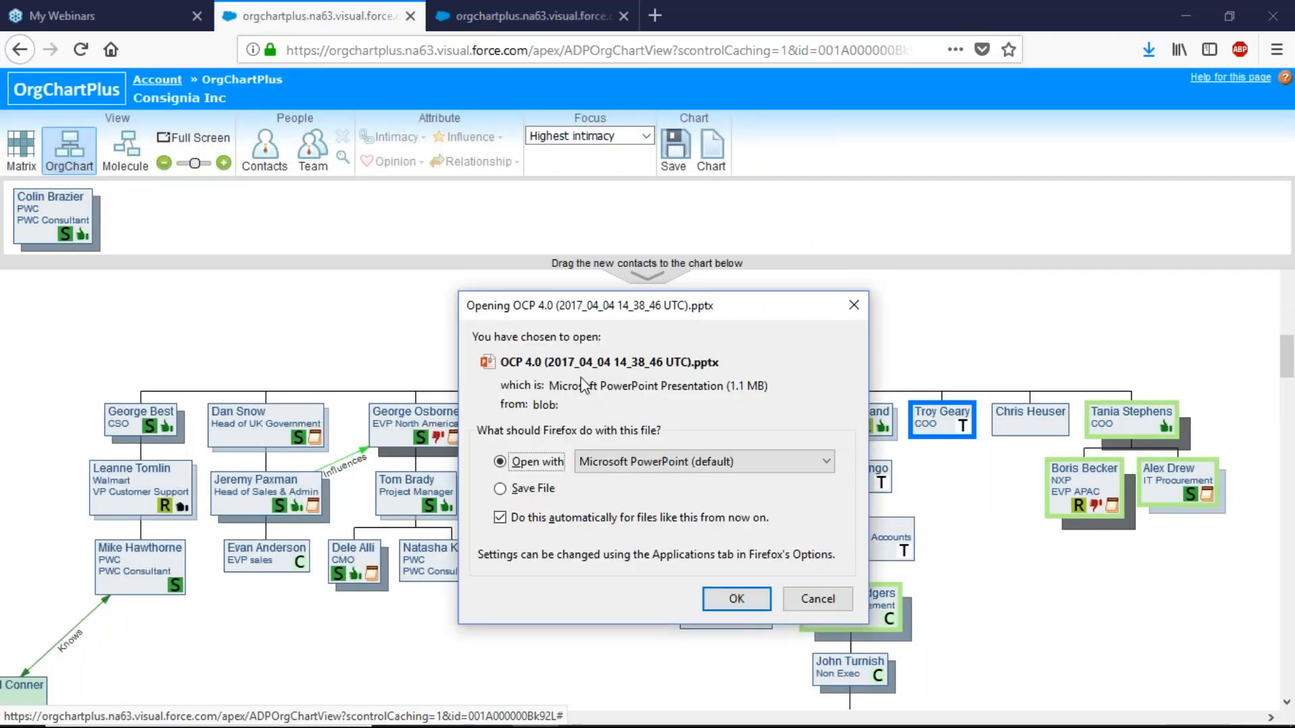
left_click(737, 599)
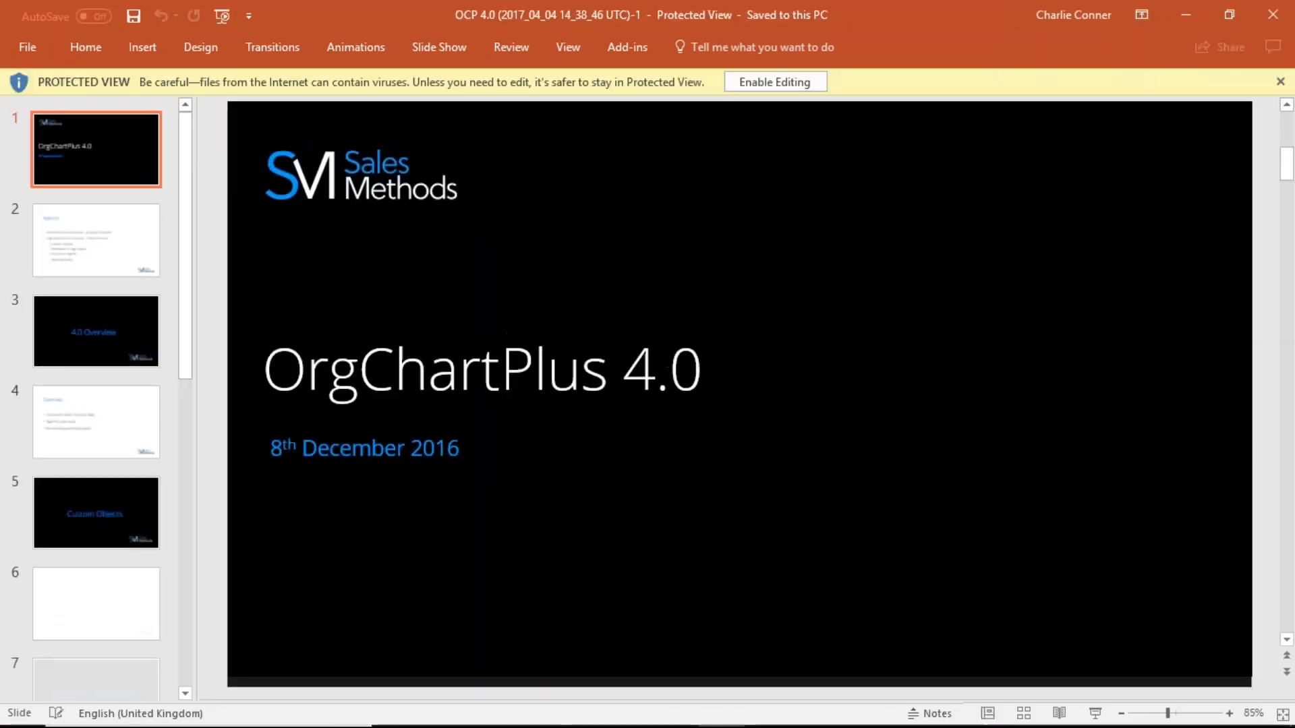
- Go to slide 13 with the inserted org chart and enable editing of the presentation
scroll(154, 385, "down", 3)
scroll(151, 380, "down", 5)
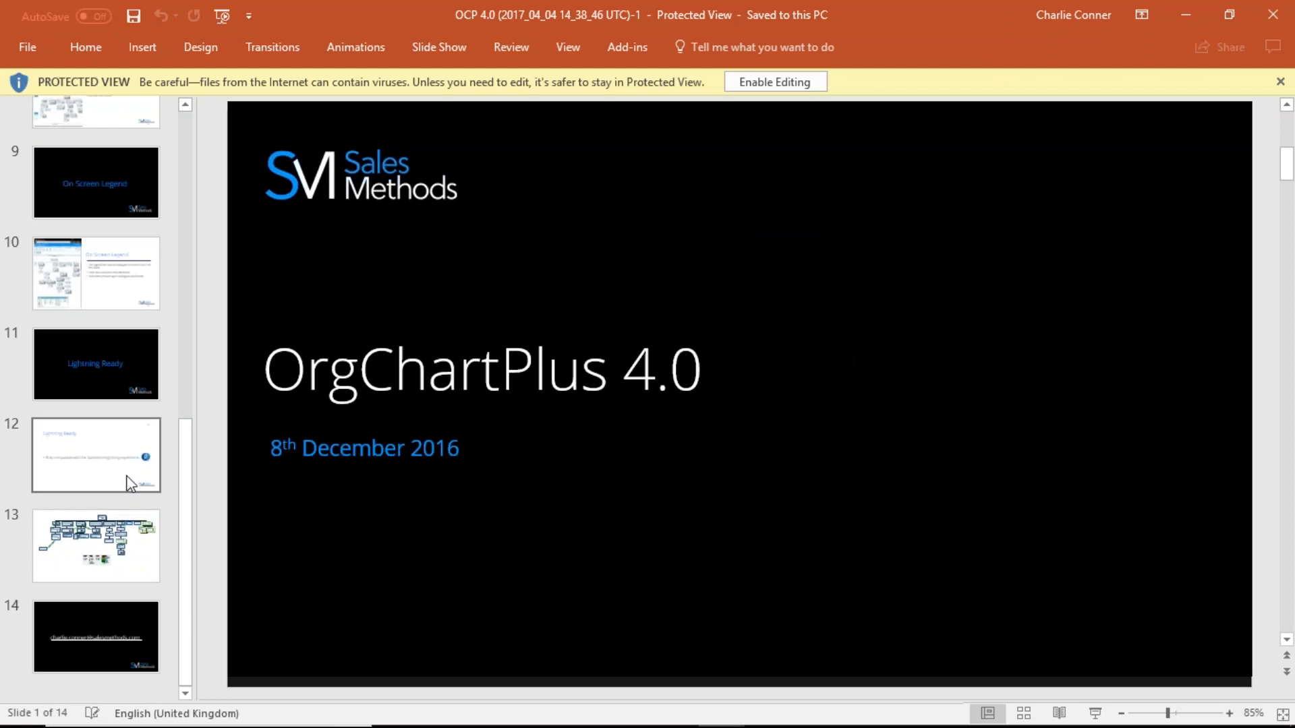
left_click(115, 572)
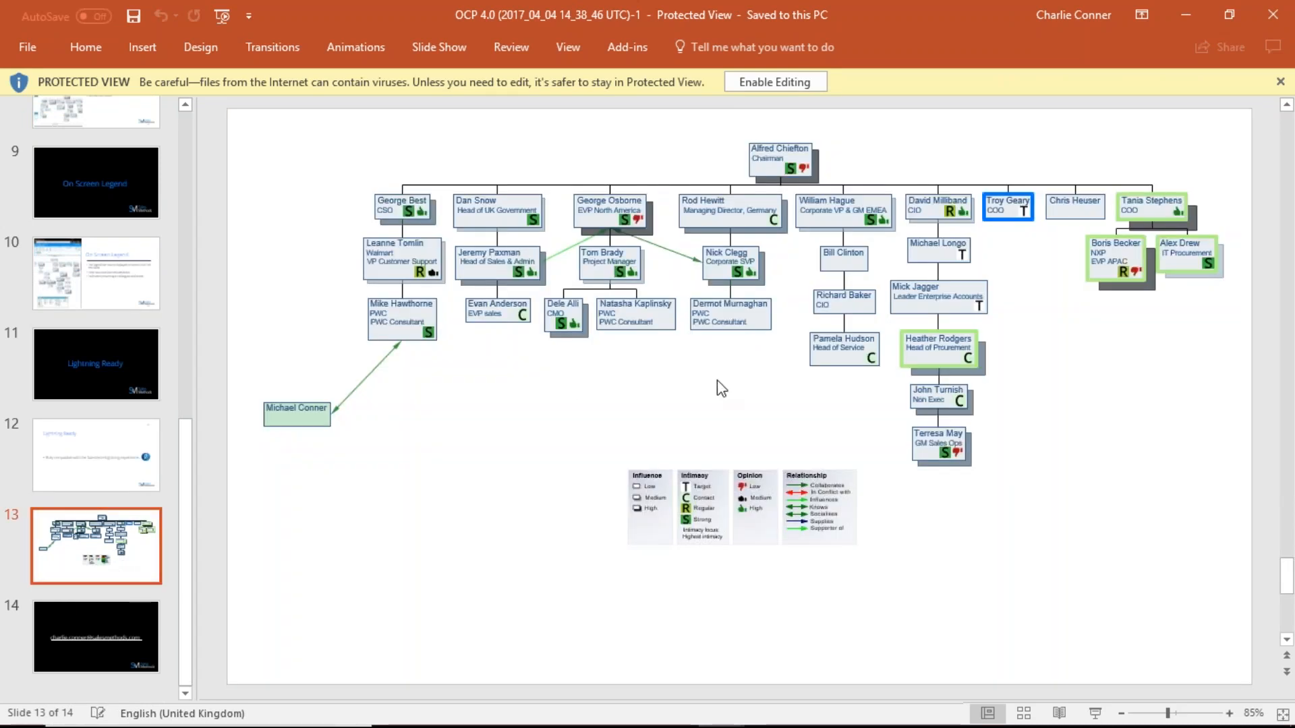
left_click(780, 85)
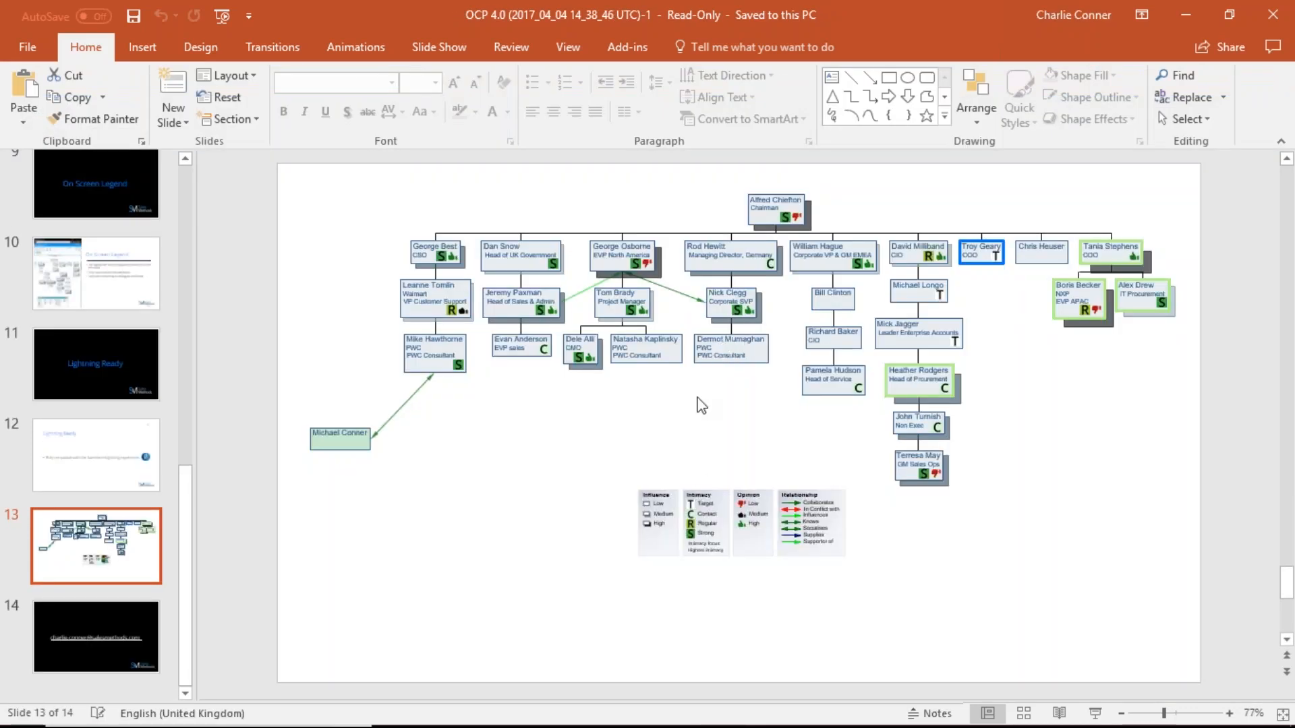
- On slide 13, shift the org chart slightly up and left, and move the legend into the empty space beneath the Corporate SVP branch
left_click_drag(430, 385, 431, 390)
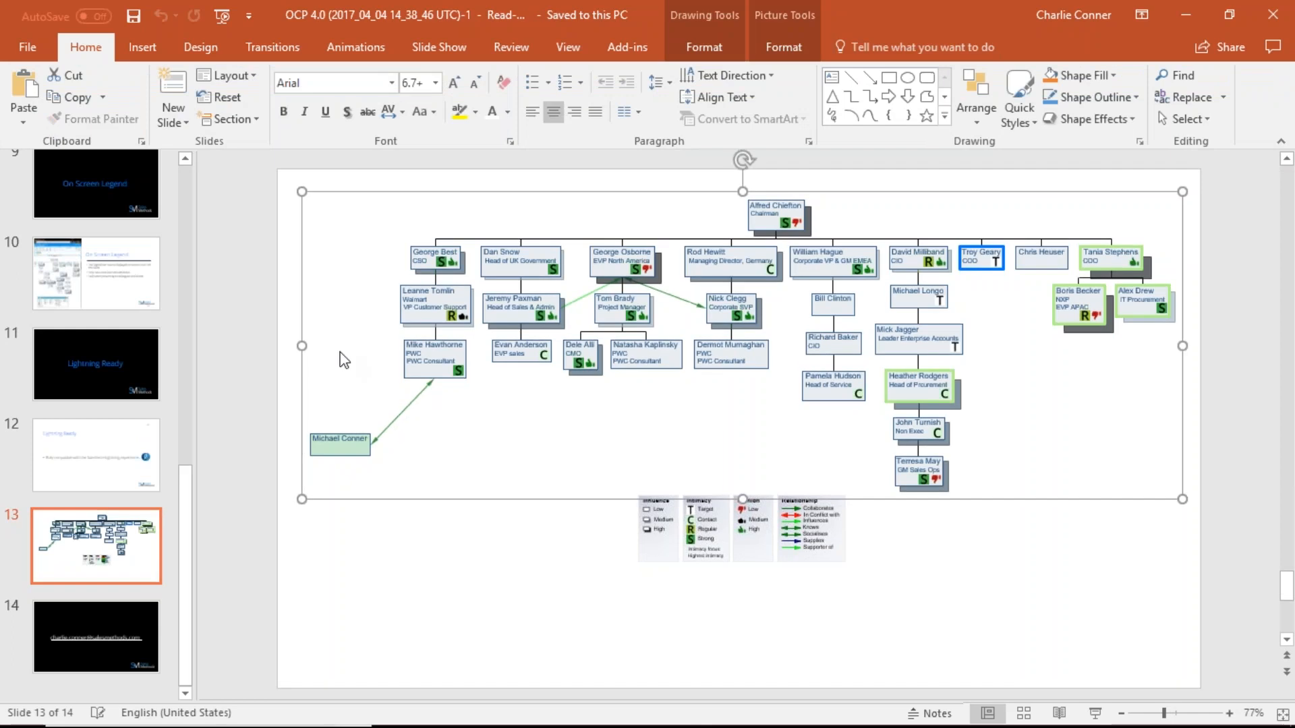
mouse_move(306, 324)
left_mouse_down()
mouse_move(306, 354)
mouse_move(353, 364)
mouse_move(289, 414)
mouse_move(353, 359)
mouse_move(295, 310)
left_mouse_up()
left_click(558, 595)
left_click(664, 552)
mouse_move(665, 561)
left_mouse_down()
mouse_move(624, 587)
mouse_move(477, 598)
mouse_move(376, 582)
mouse_move(479, 474)
mouse_move(561, 463)
left_mouse_up()
left_click(553, 568)
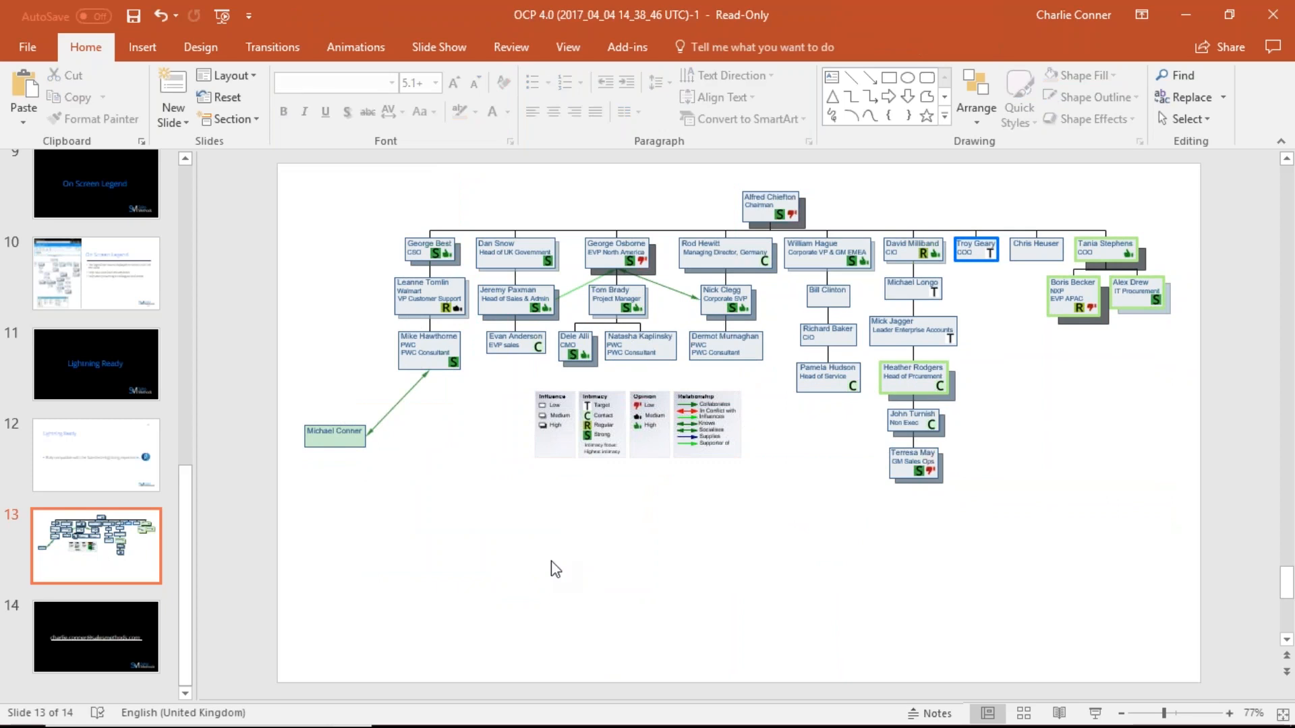
- Switch back to OrgChartPlus in the browser, show the Matrix view and start exporting it to a spreadsheet
key("alt+Tab")
key("alt+Tab")
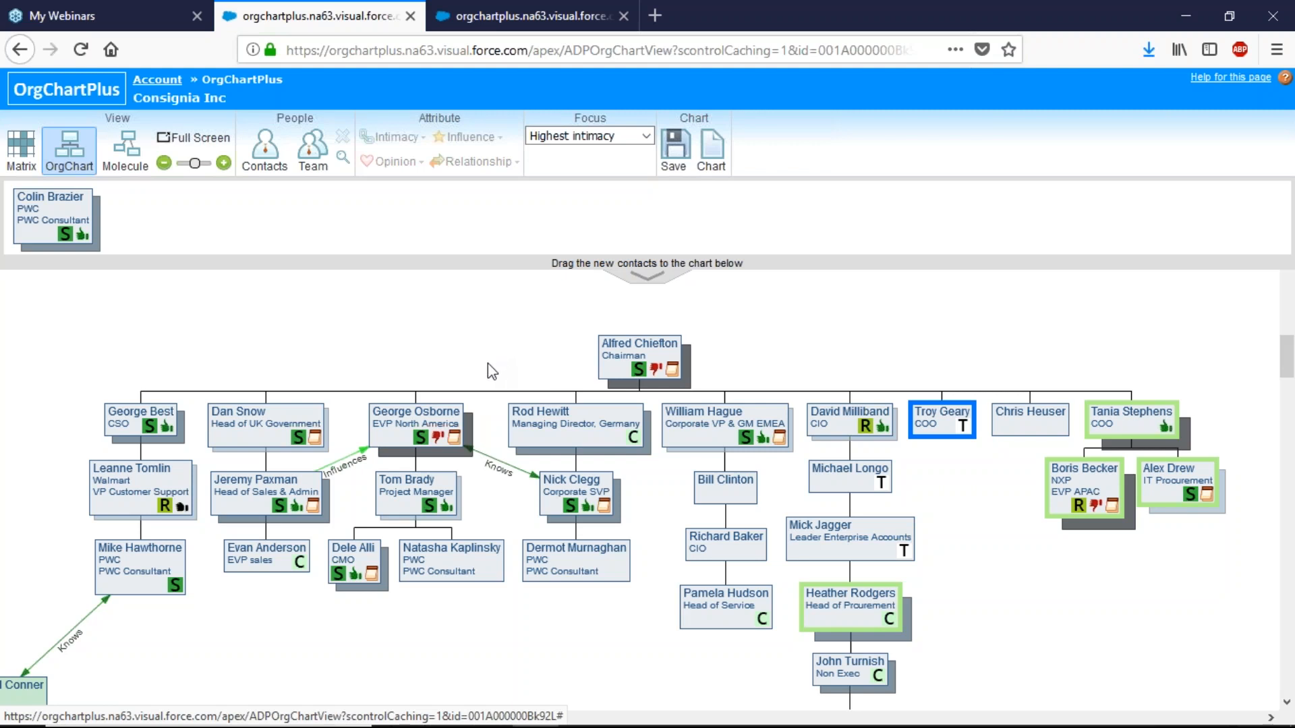
left_click(37, 161)
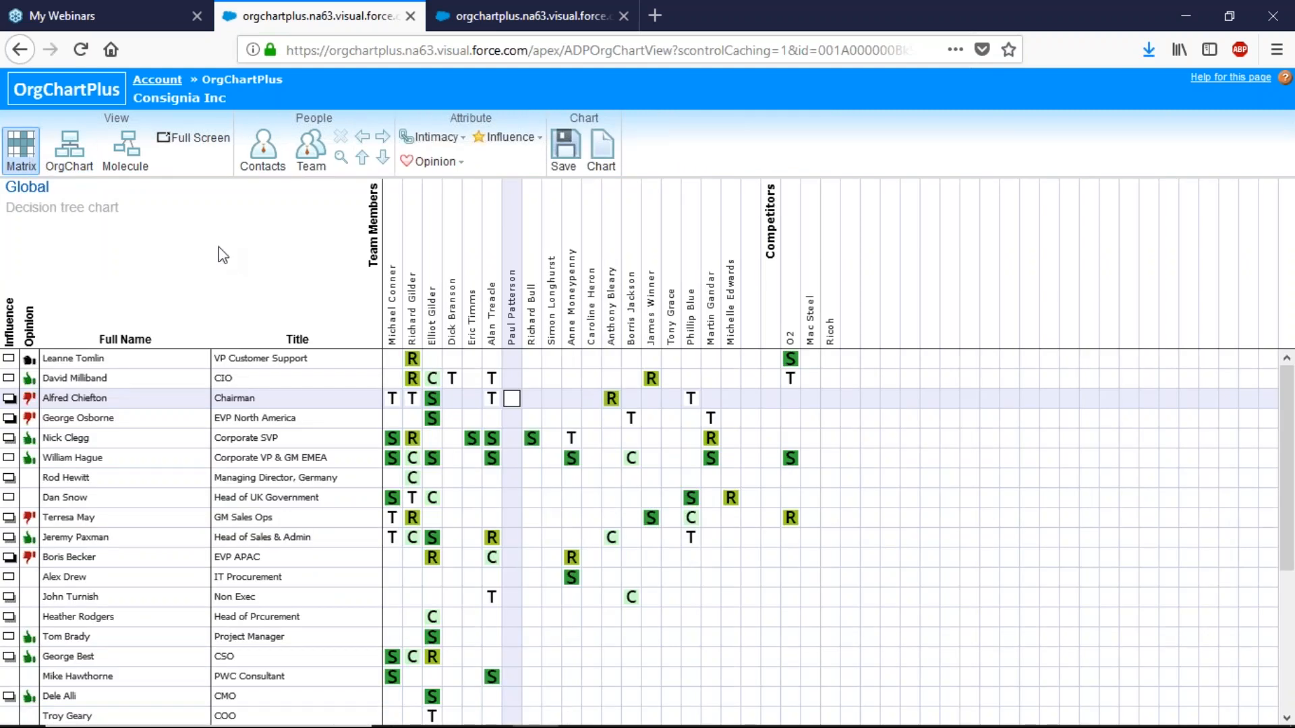
left_click(604, 170)
mouse_move(725, 350)
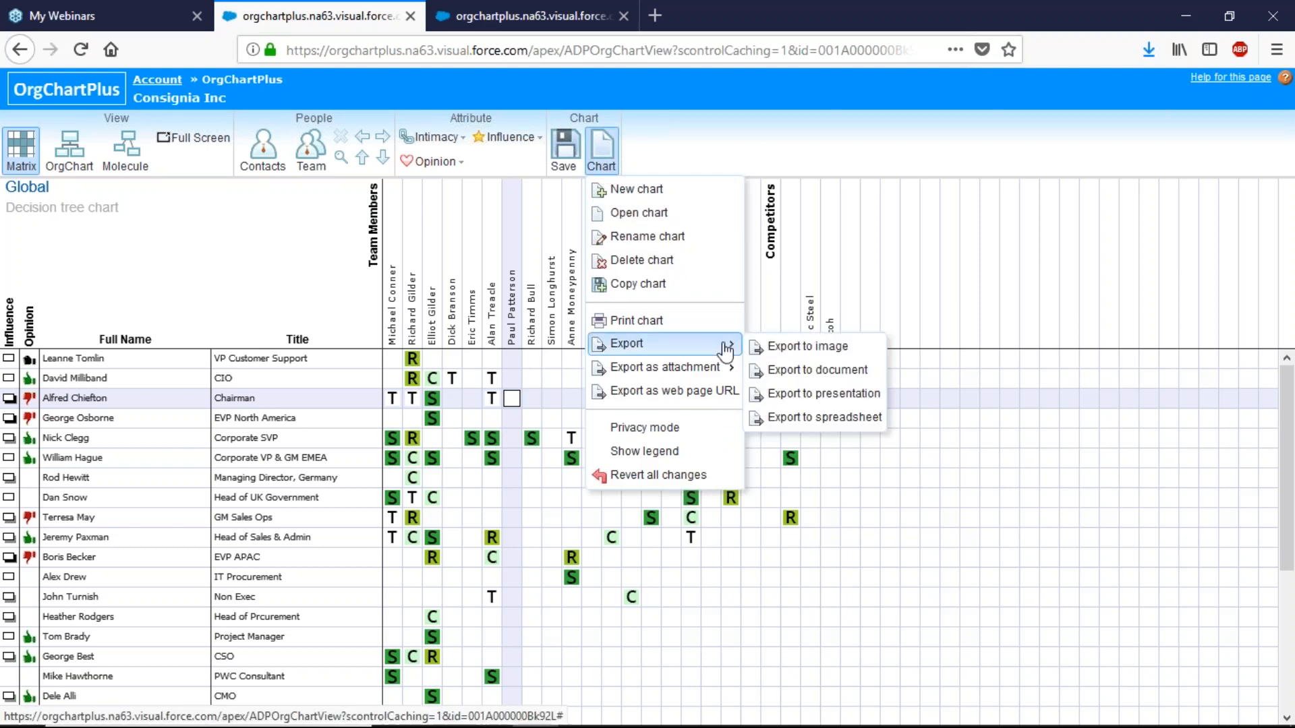
left_click(848, 425)
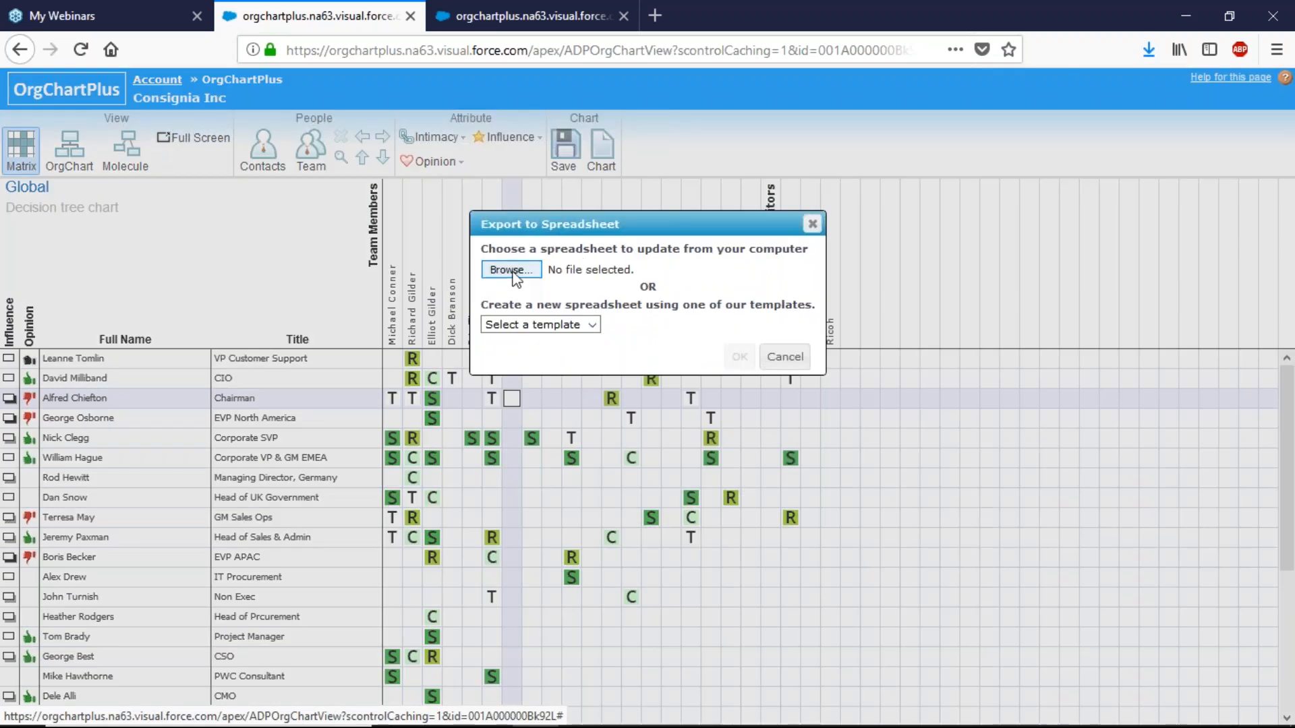
- Export the matrix to a new spreadsheet from a template, open OrgChartPlus.xlsx in Excel and enable editing
left_click(589, 325)
left_click(588, 371)
left_click(740, 362)
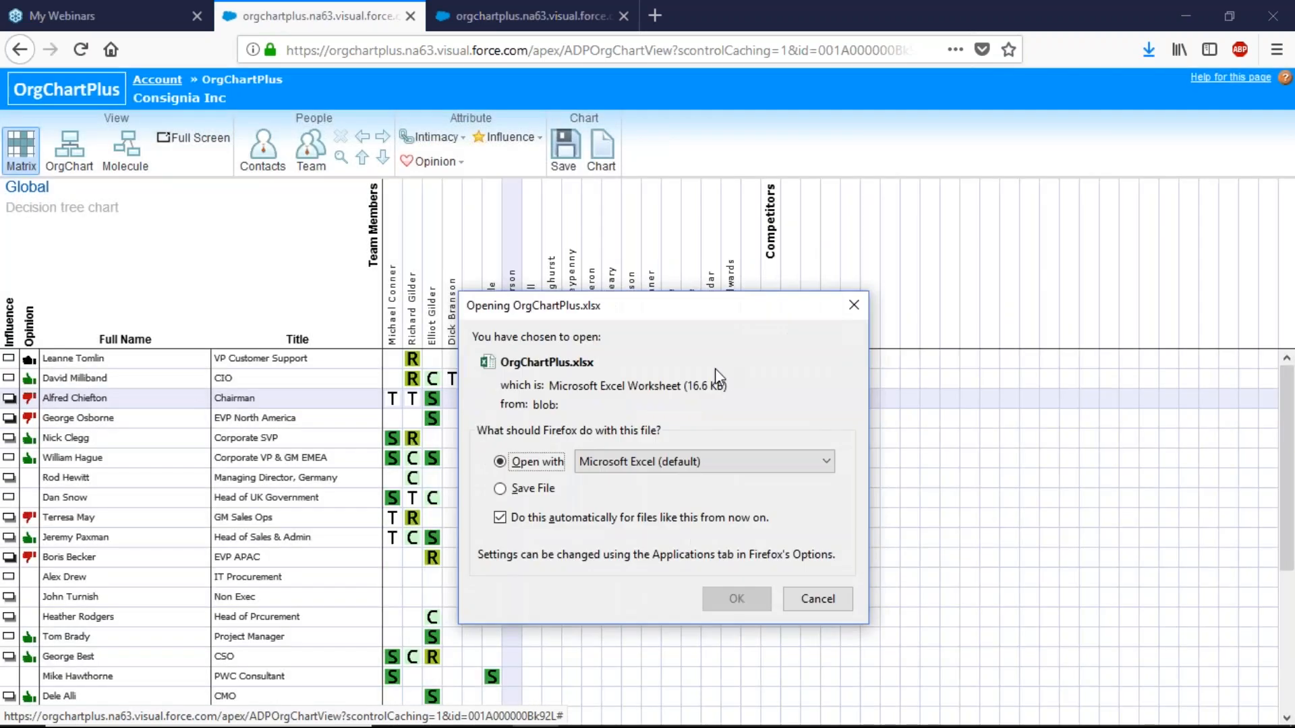
left_click(691, 514)
left_click(737, 600)
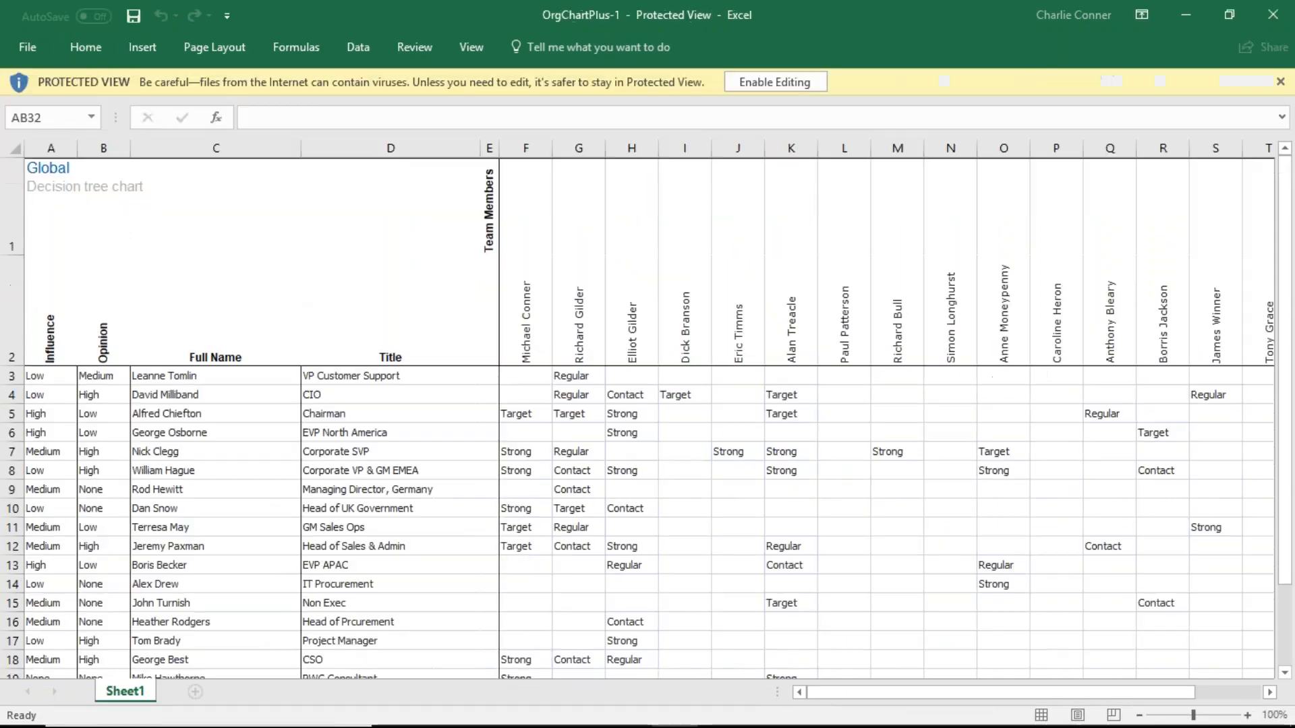
left_click(775, 87)
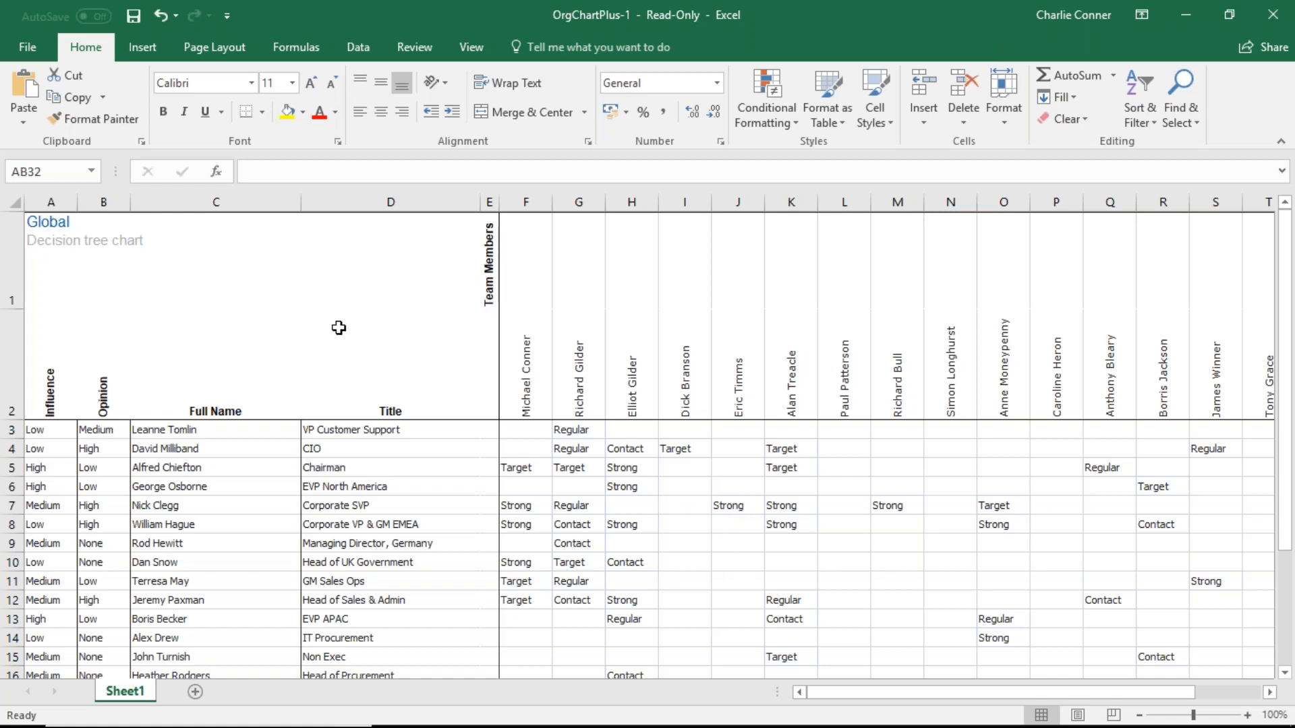
- Return to OrgChartPlus in the browser, show the OrgChart view and collapse the area holding the new contacts
key("alt+Tab")
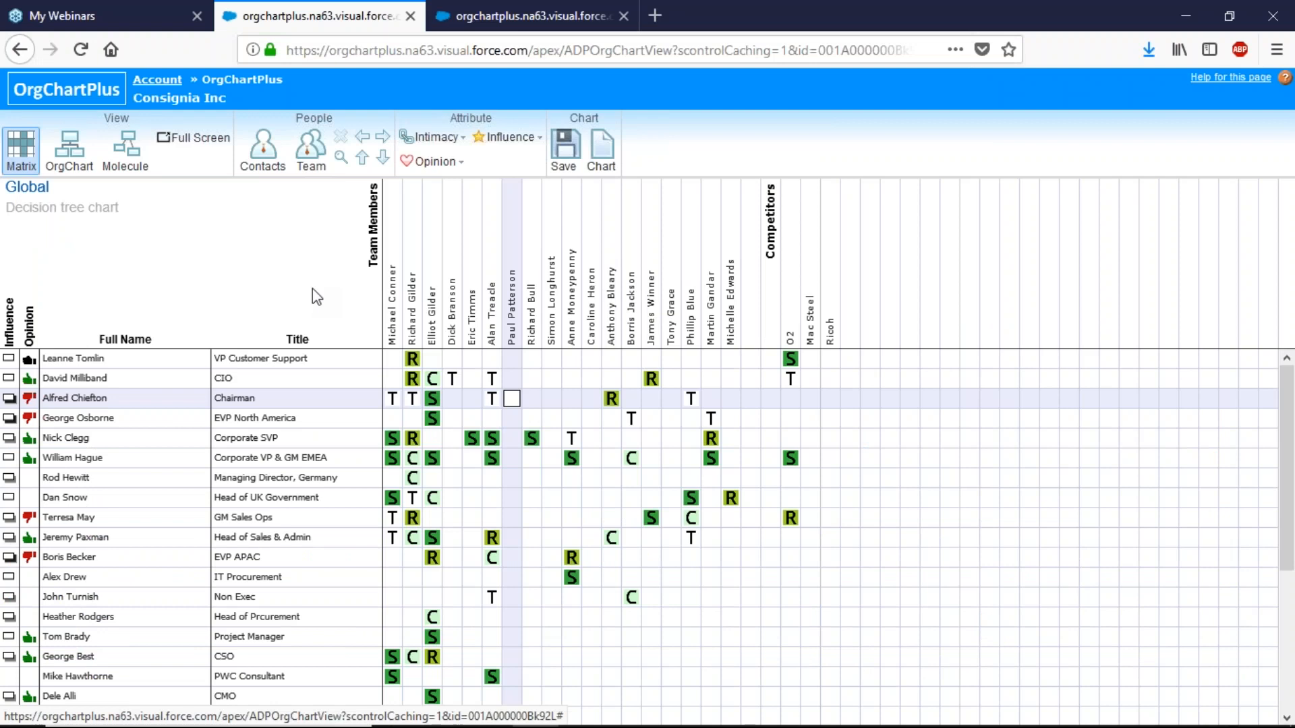
left_click(70, 148)
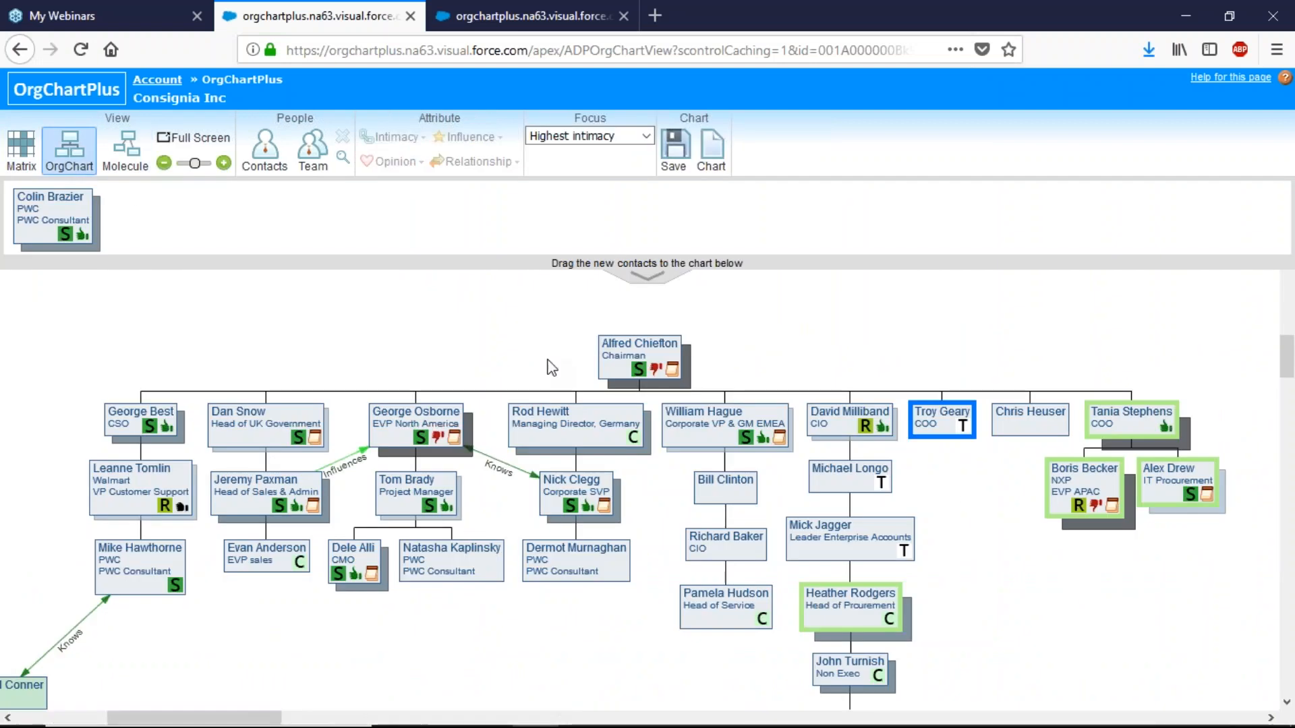
left_click(643, 278)
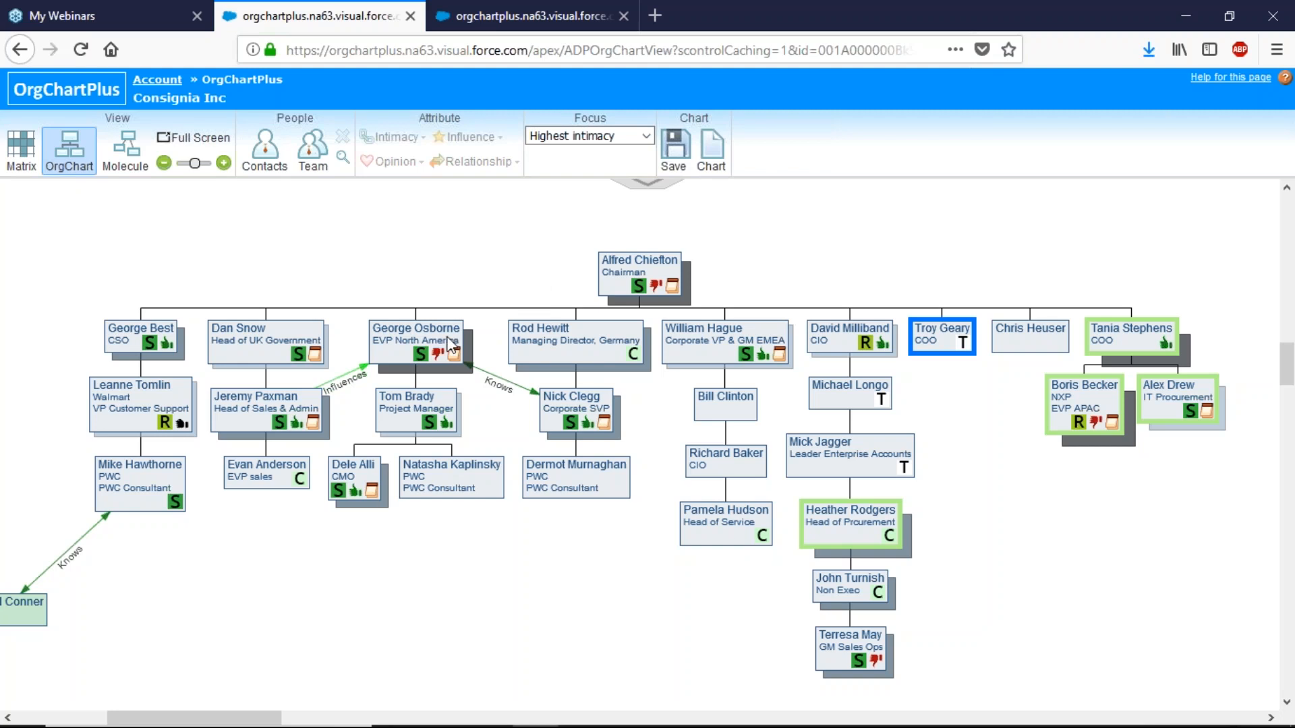
- Set the layout of the Project Manager's subordinates to Vertical 1-column
right_click(414, 408)
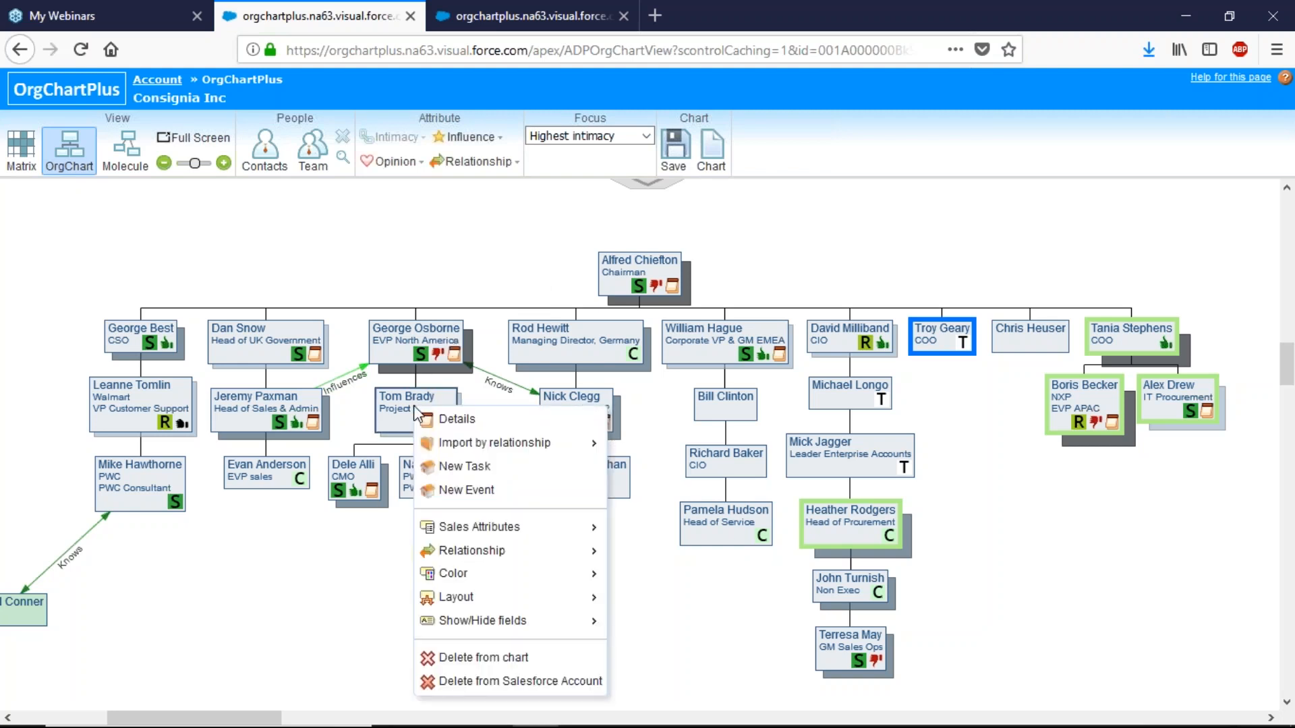
mouse_move(508, 599)
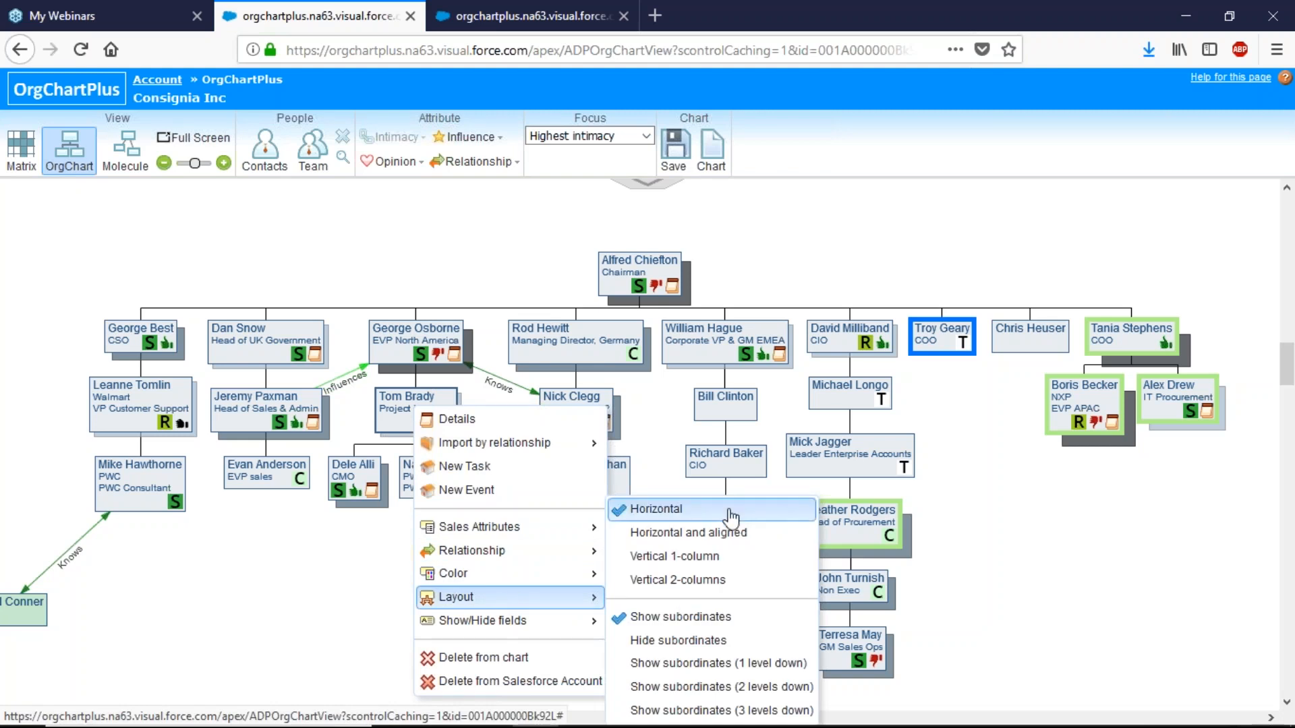
left_click(756, 562)
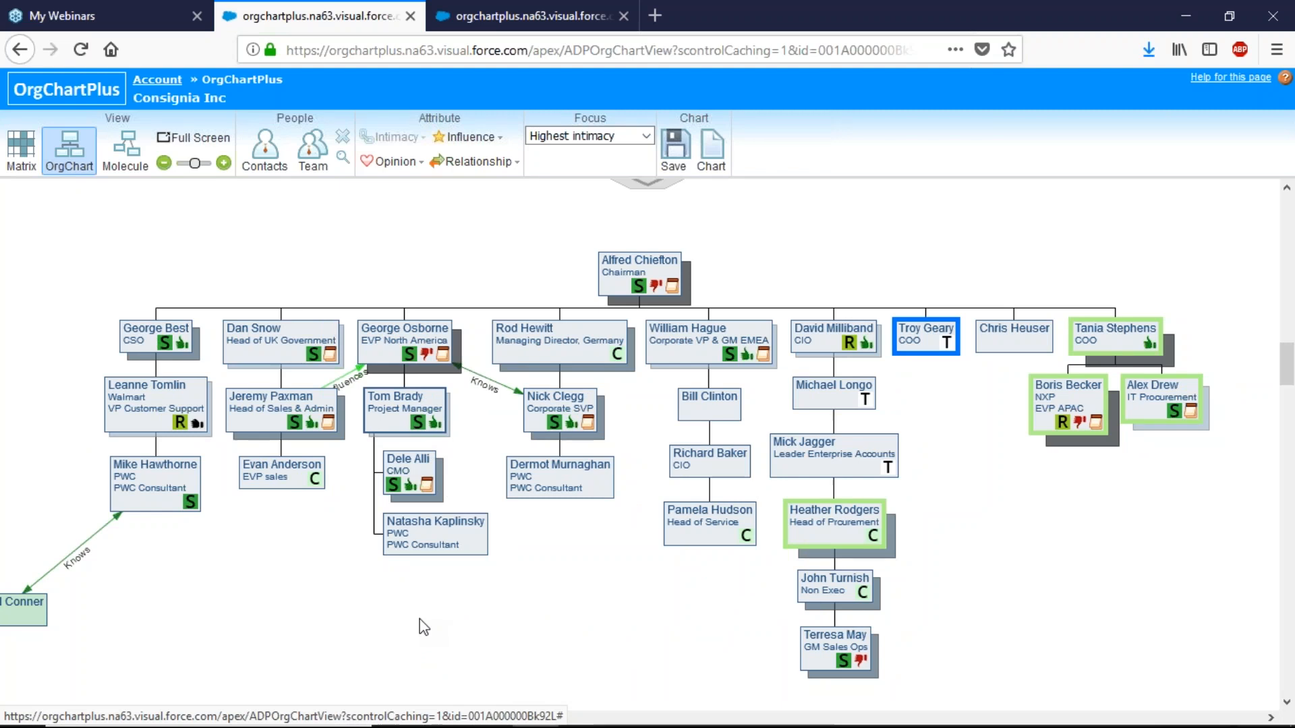
- Hide the subordinates of the CIO who reports directly to the Chairman
right_click(823, 348)
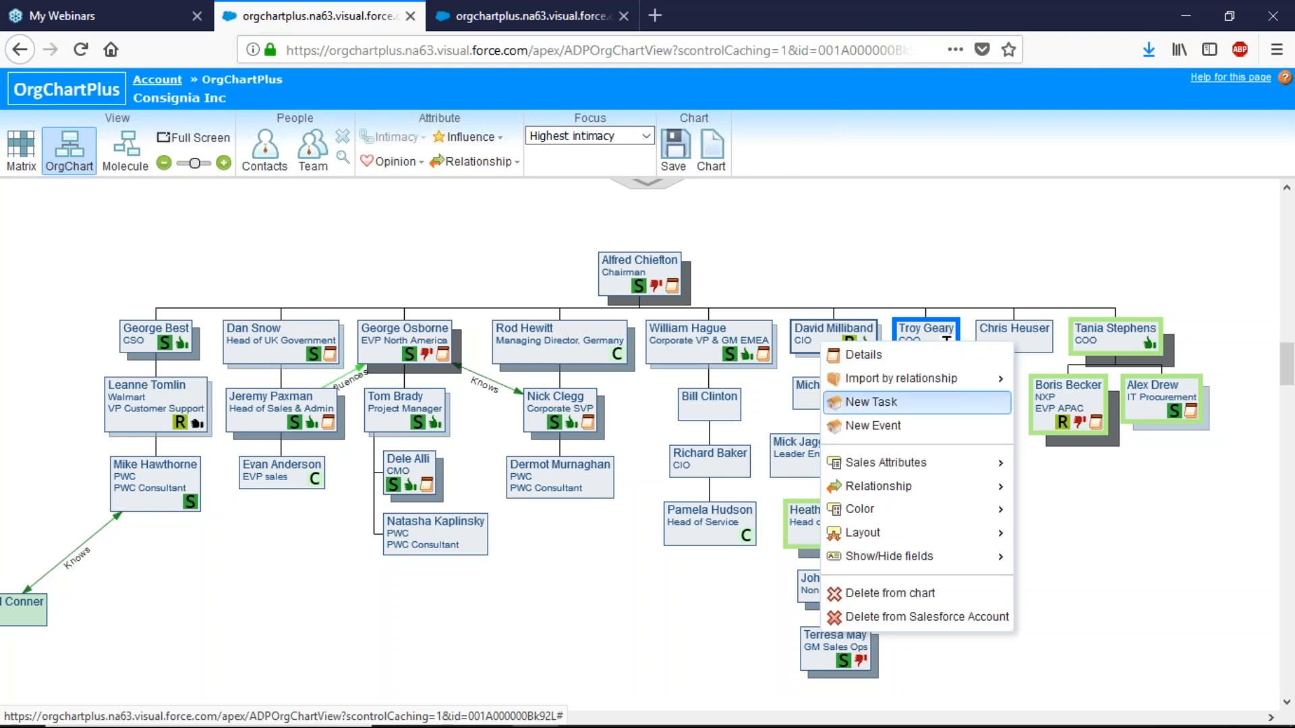
mouse_move(911, 533)
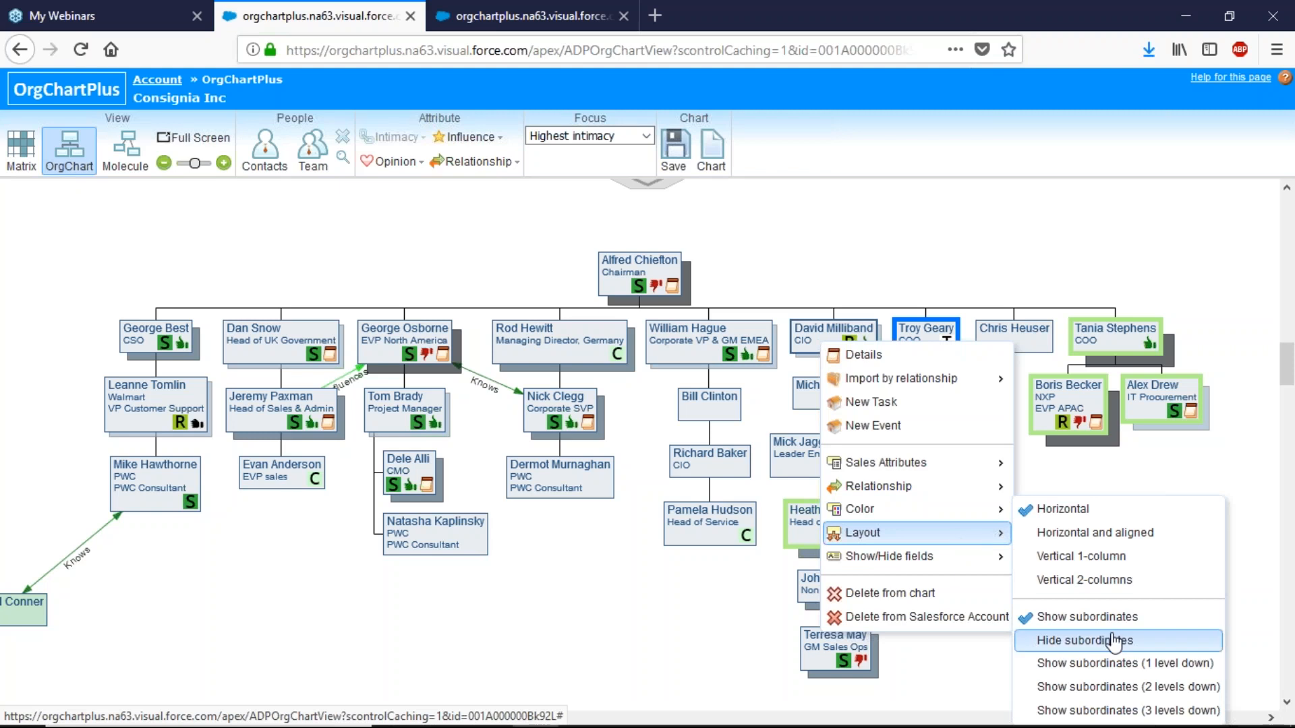
left_click(1154, 643)
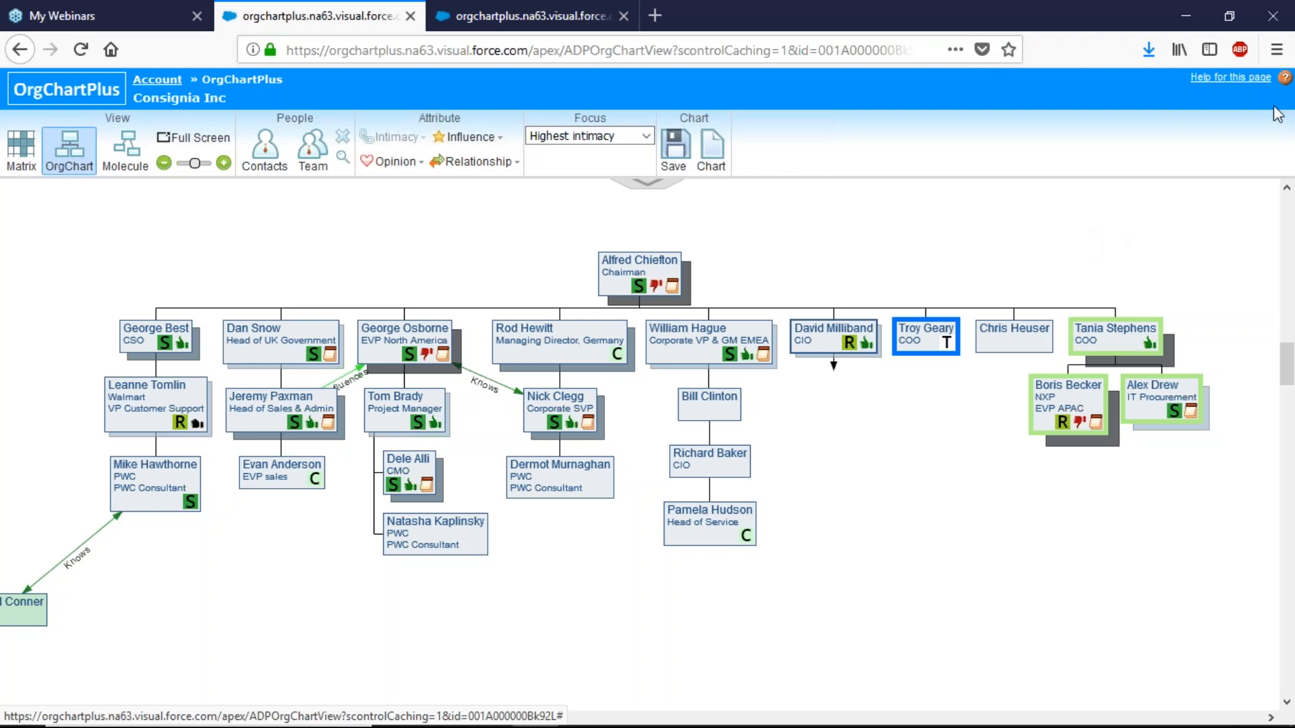
left_click(1270, 37)
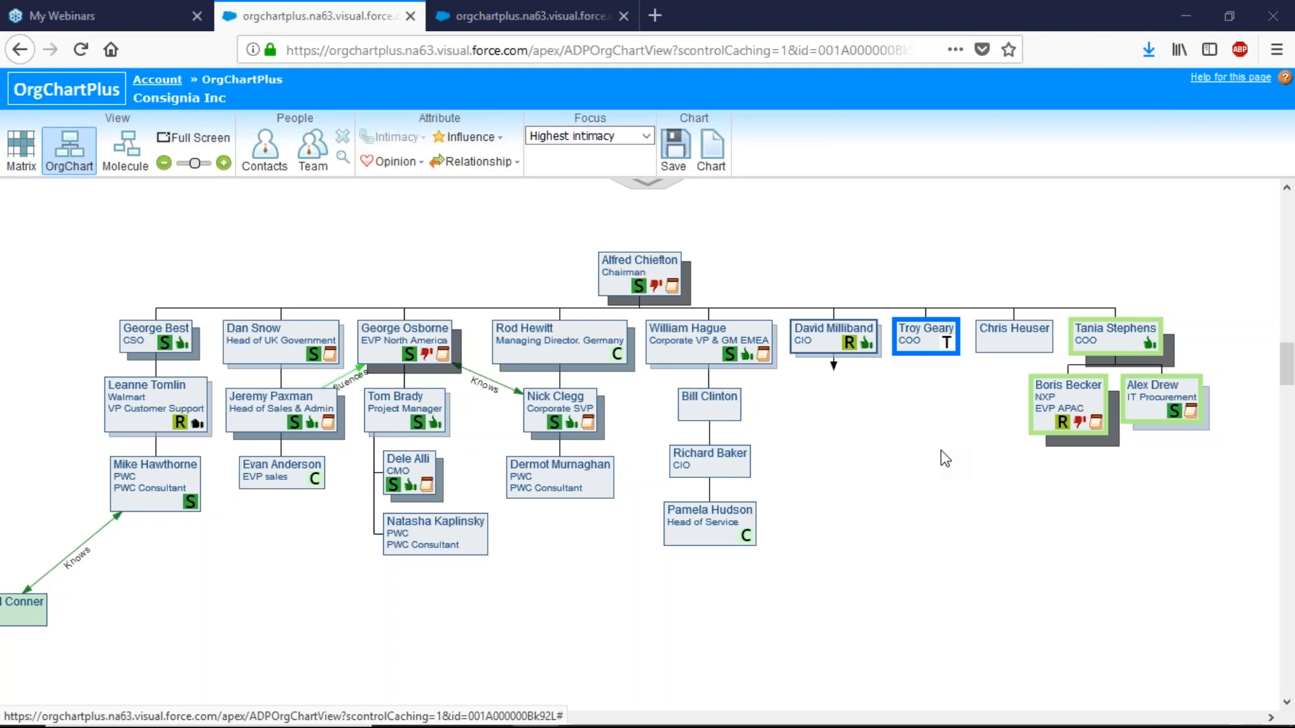
- Switch to the Logo Image presentation in PowerPoint and start its slide show
key("alt+Tab")
key("alt+Tab")
key("alt+Tab")
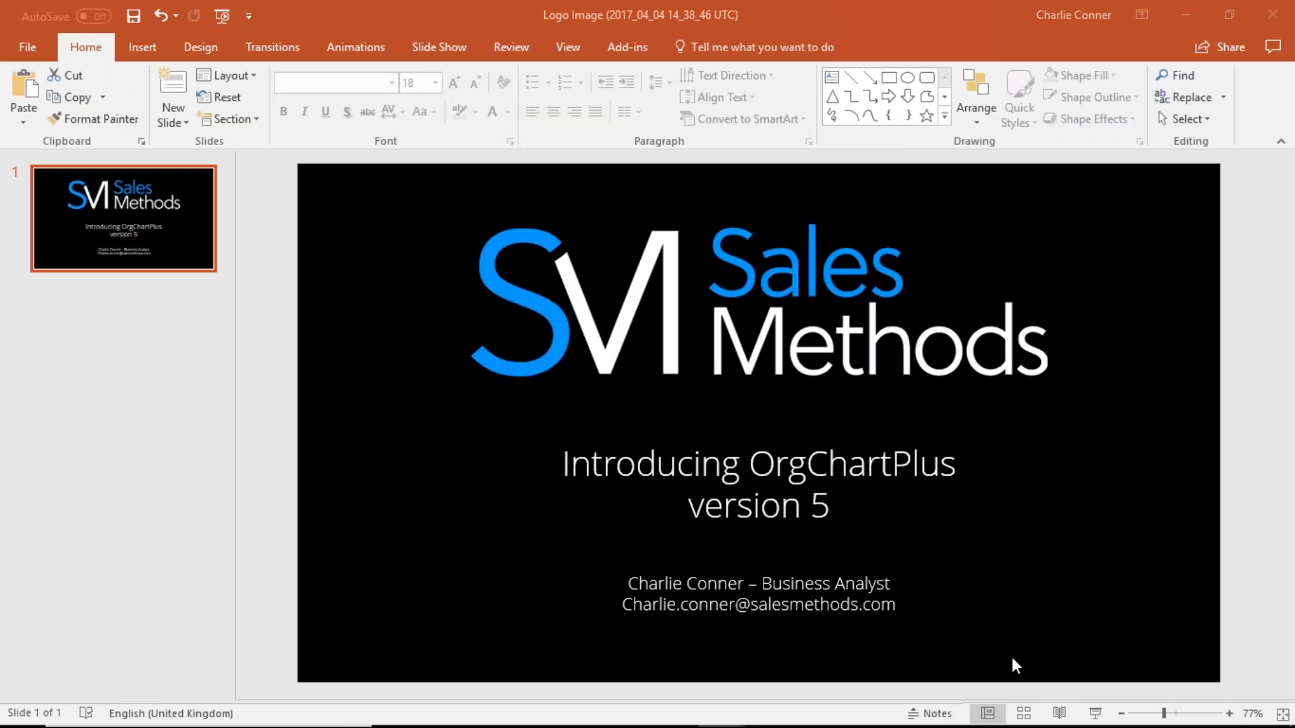
left_click(1096, 714)
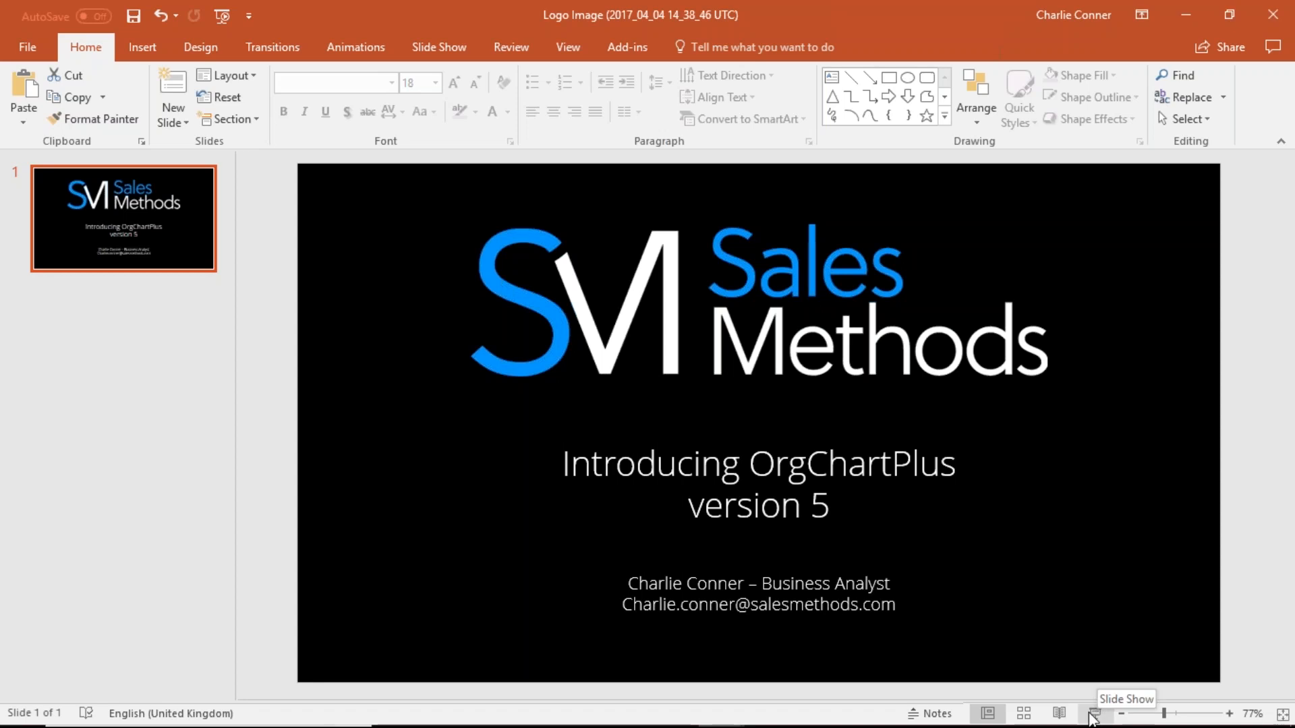
left_click(1096, 714)
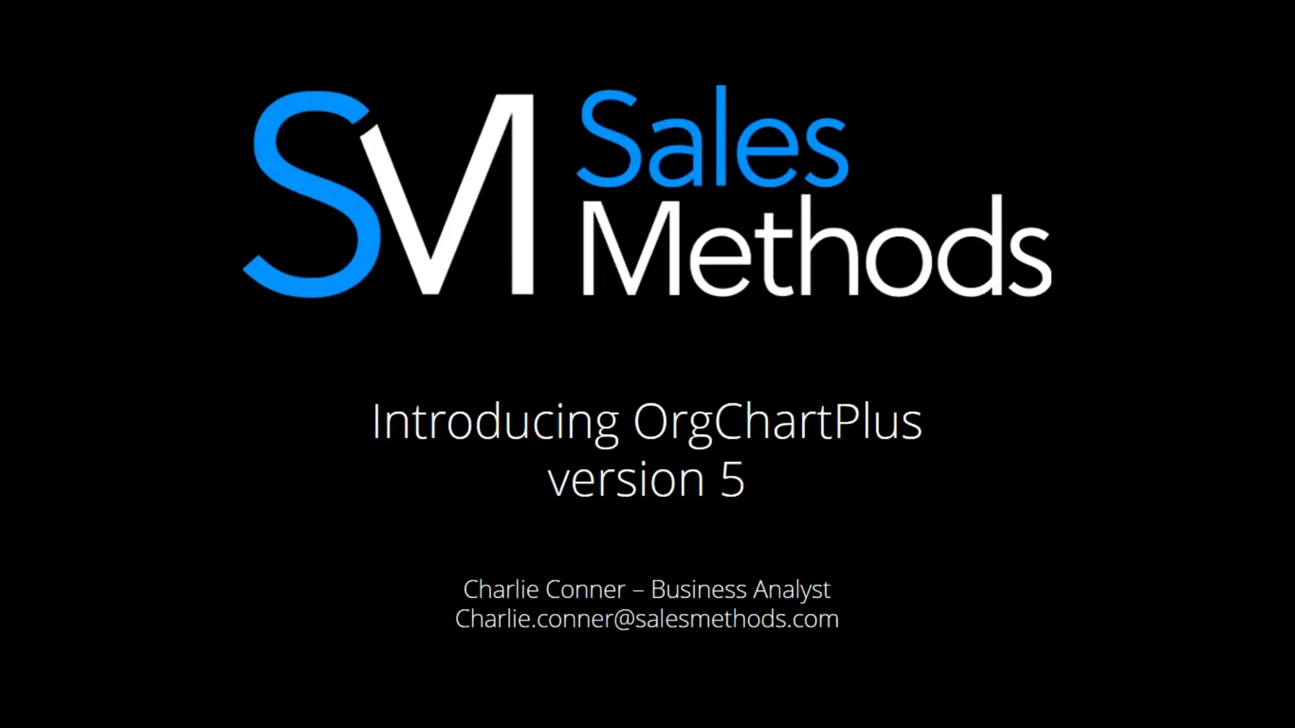